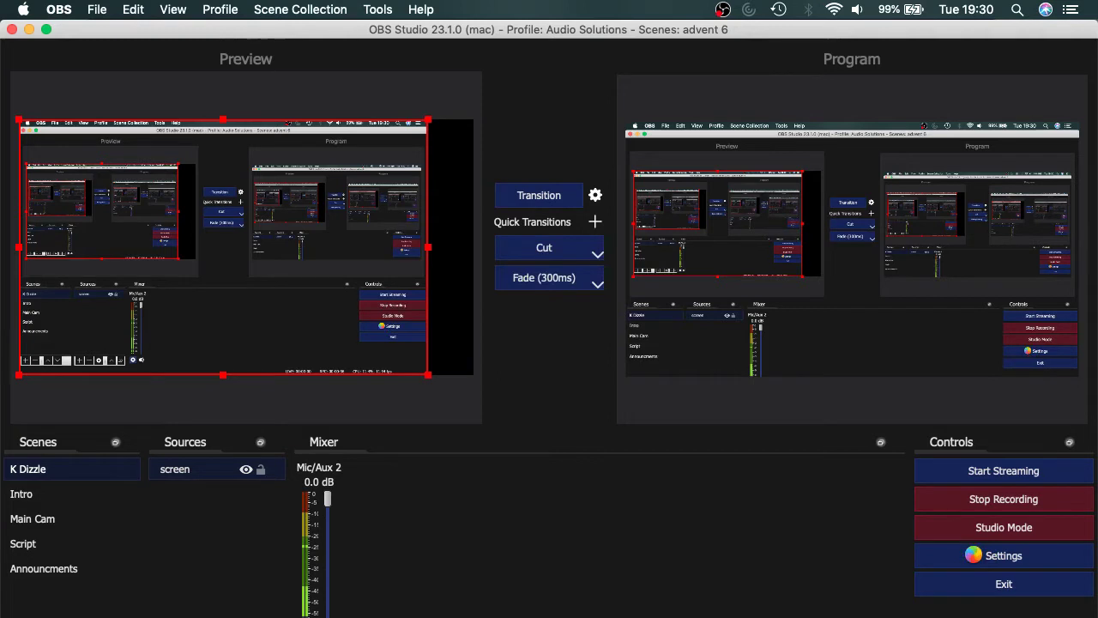
Step: Open the hotkey settings and examine the entries for streaming, recording, transitions, each scene and its sources, and the audio inputs
click(974, 559)
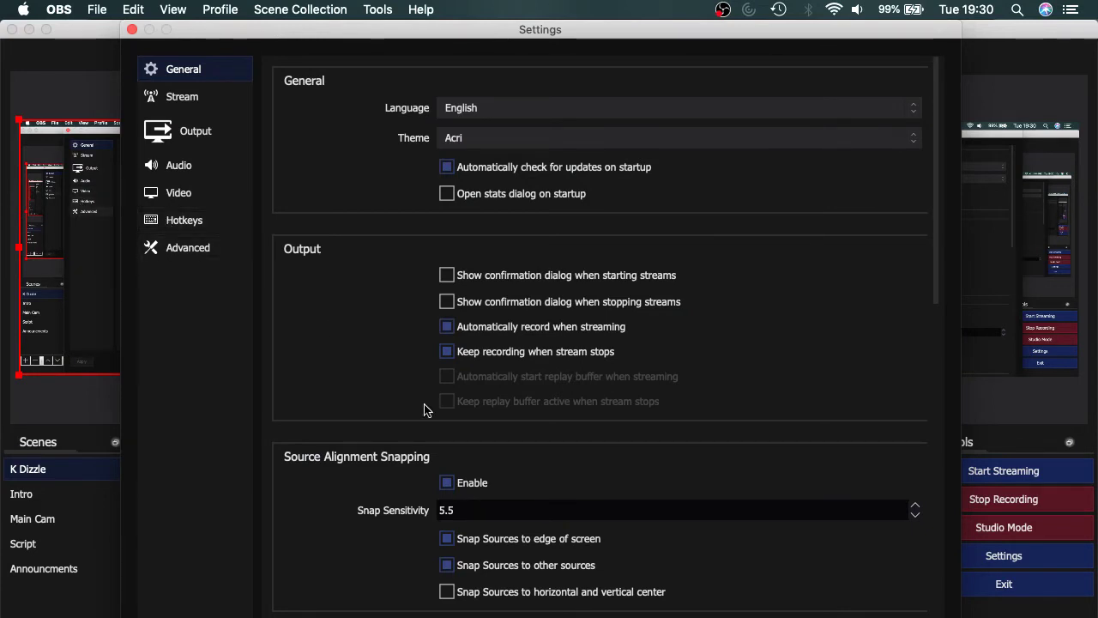
click(841, 617)
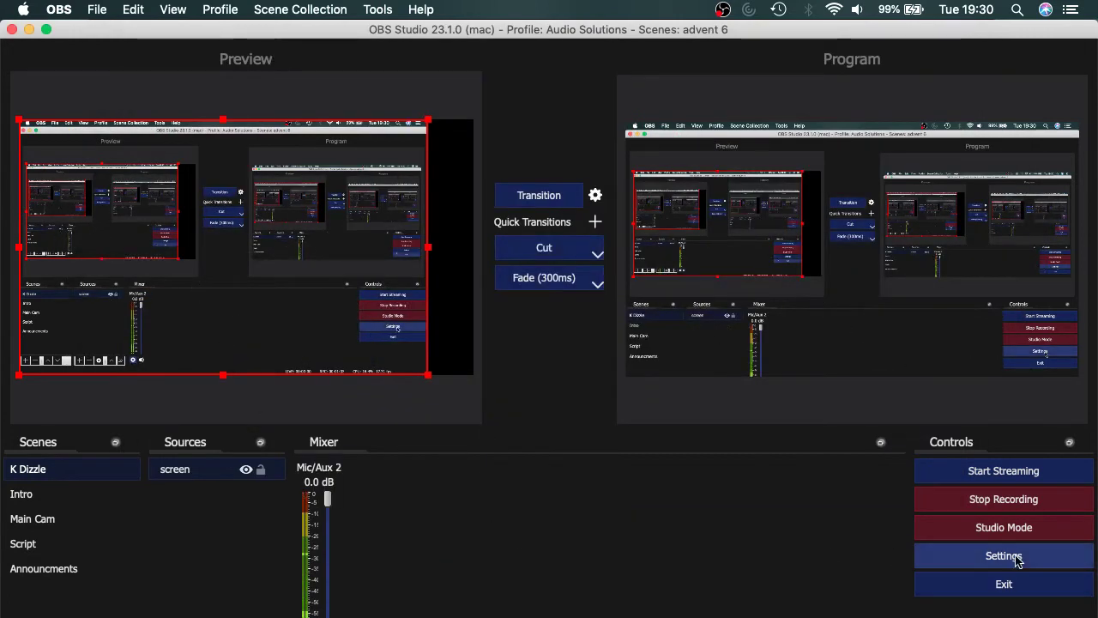
click(989, 558)
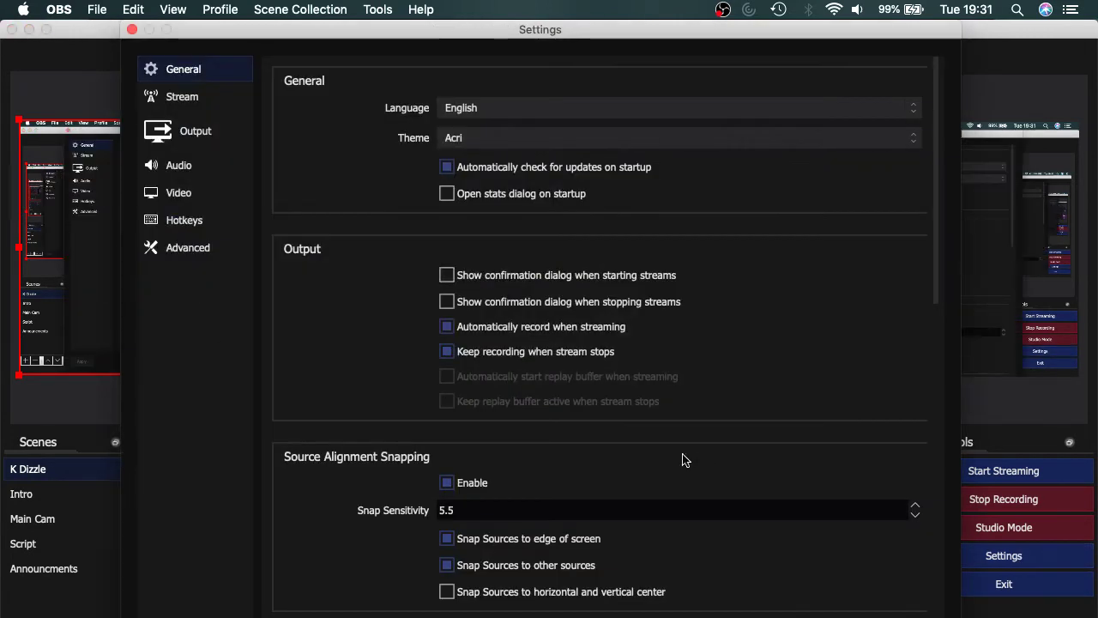
click(187, 220)
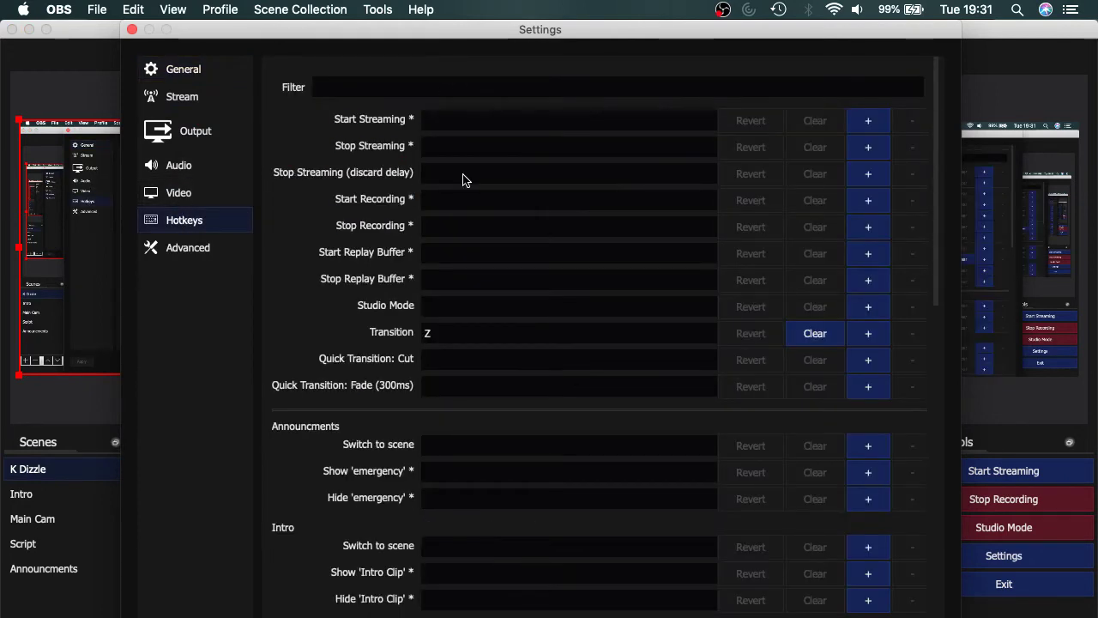
scroll(400, 136, down, 1)
scroll(400, 136, down, 5)
scroll(400, 139, up, 7)
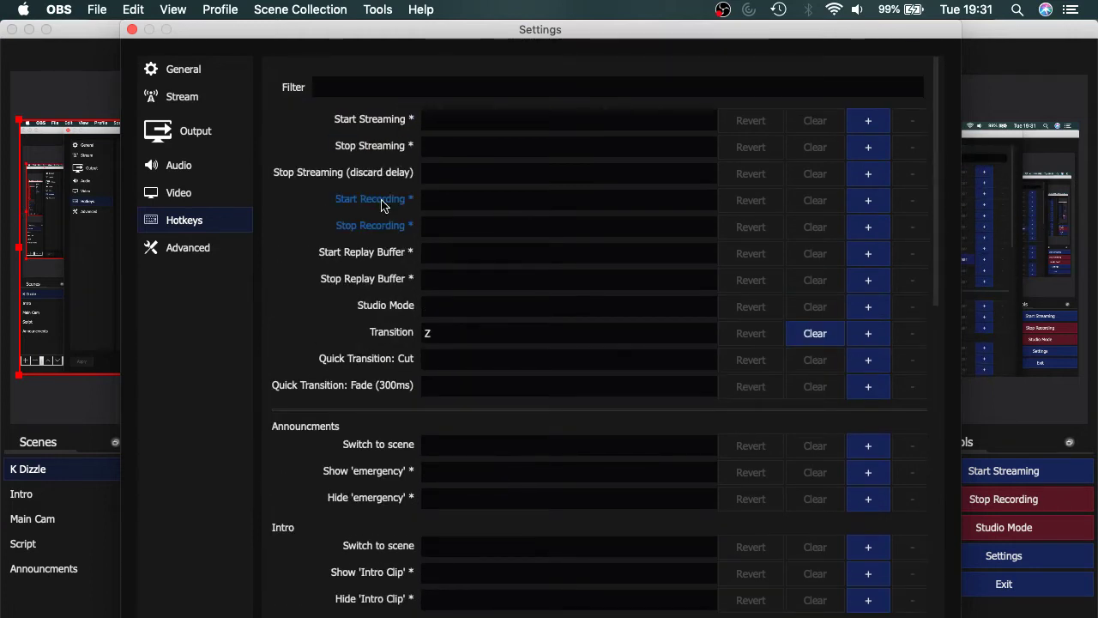
scroll(429, 206, down, 8)
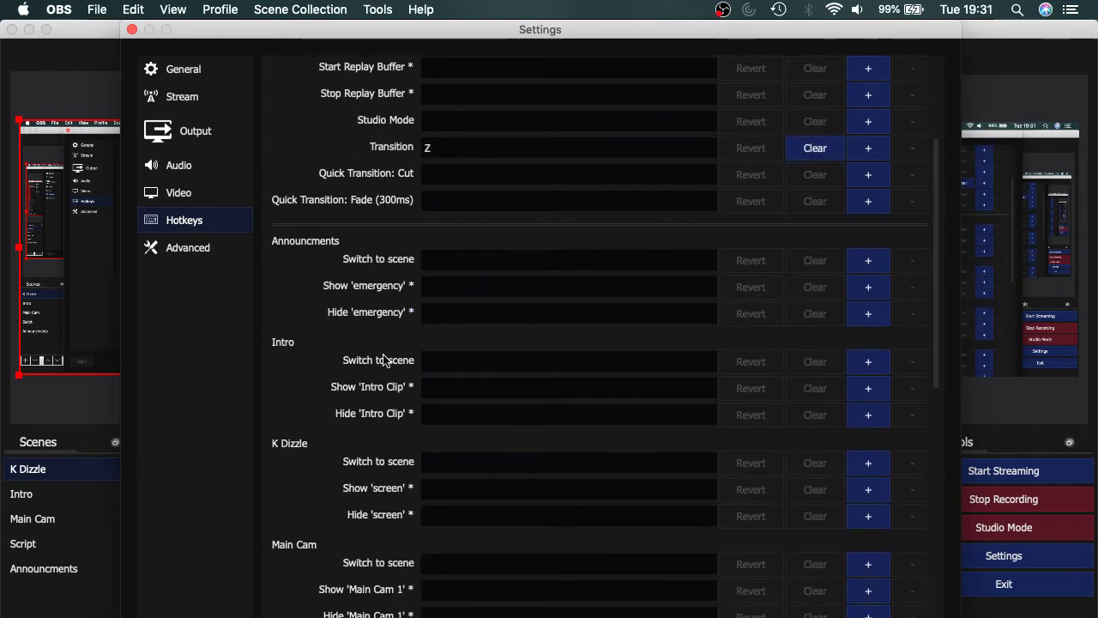
scroll(384, 359, down, 11)
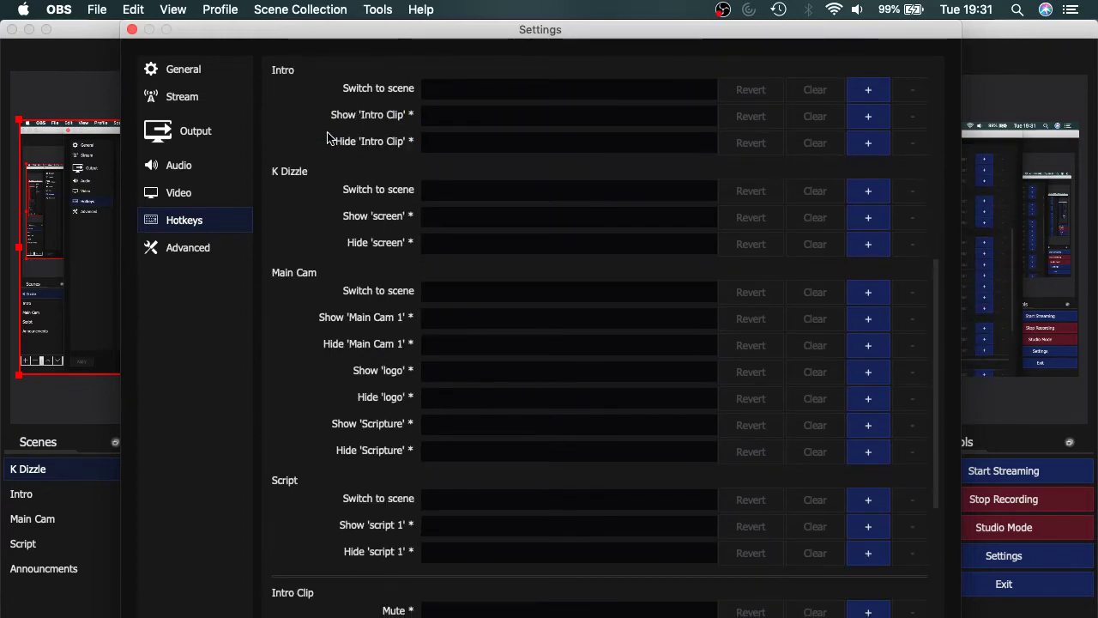
scroll(367, 219, up, 6)
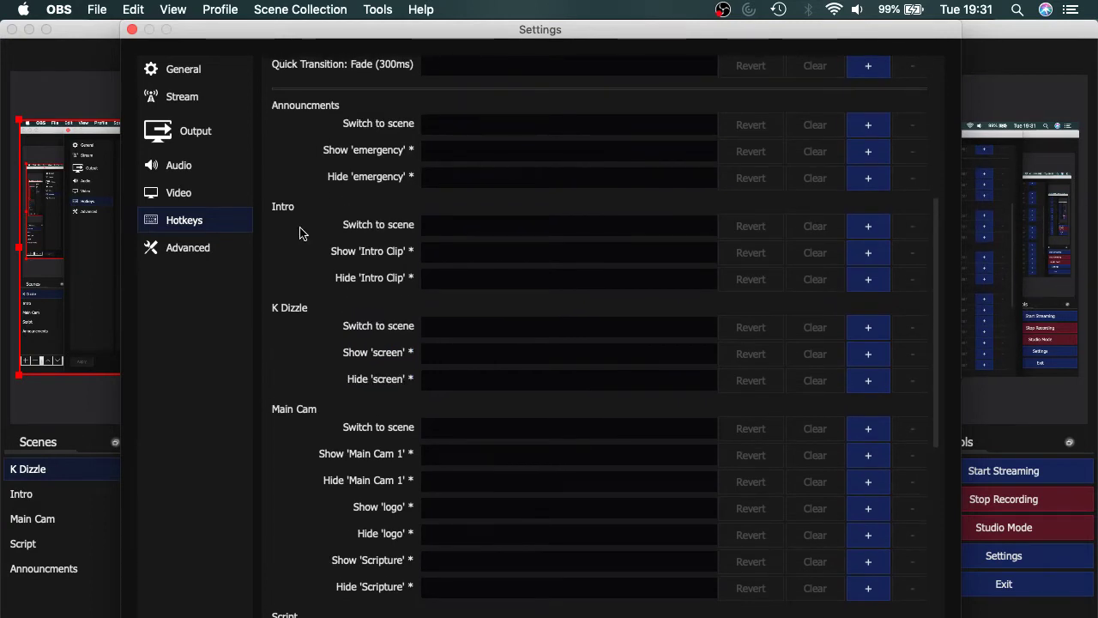
scroll(326, 163, up, 3)
scroll(323, 160, down, 3)
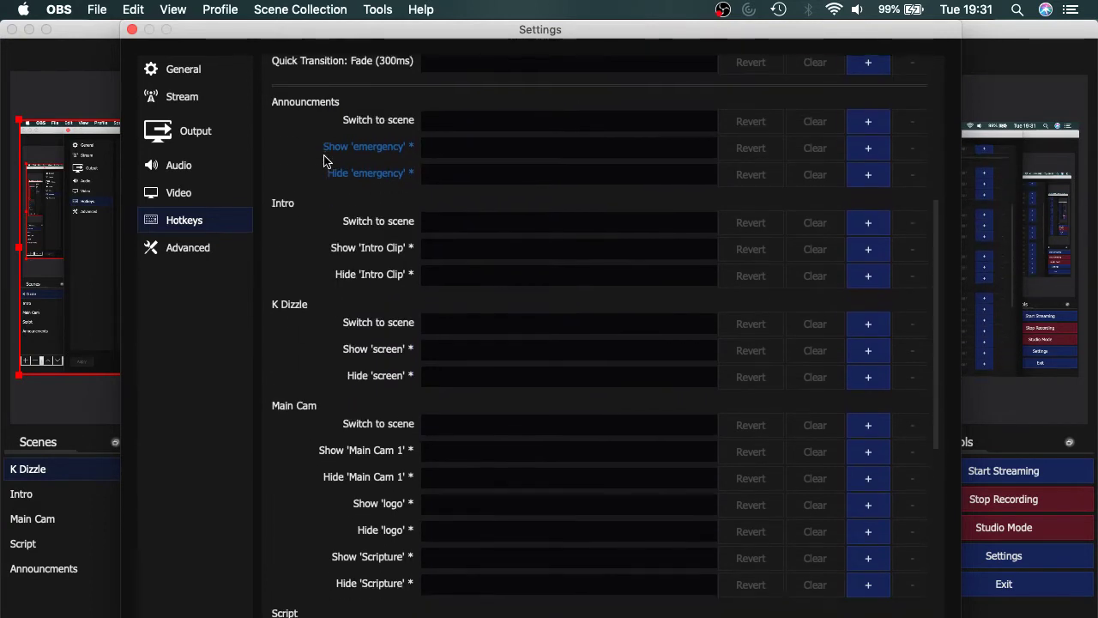
scroll(324, 160, down, 1)
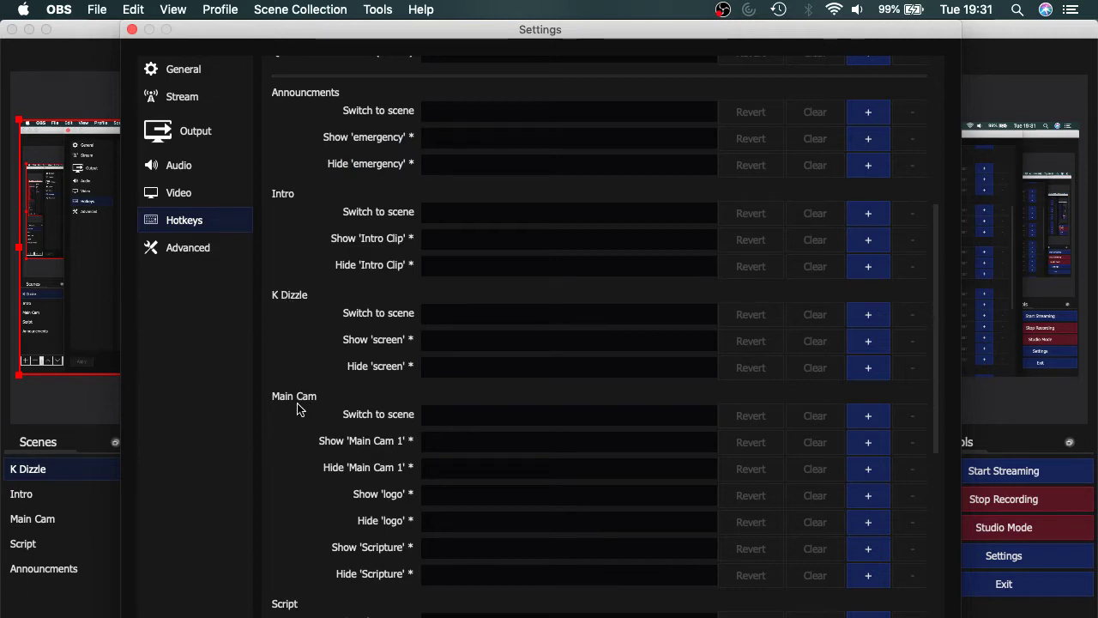
scroll(313, 440, down, 10)
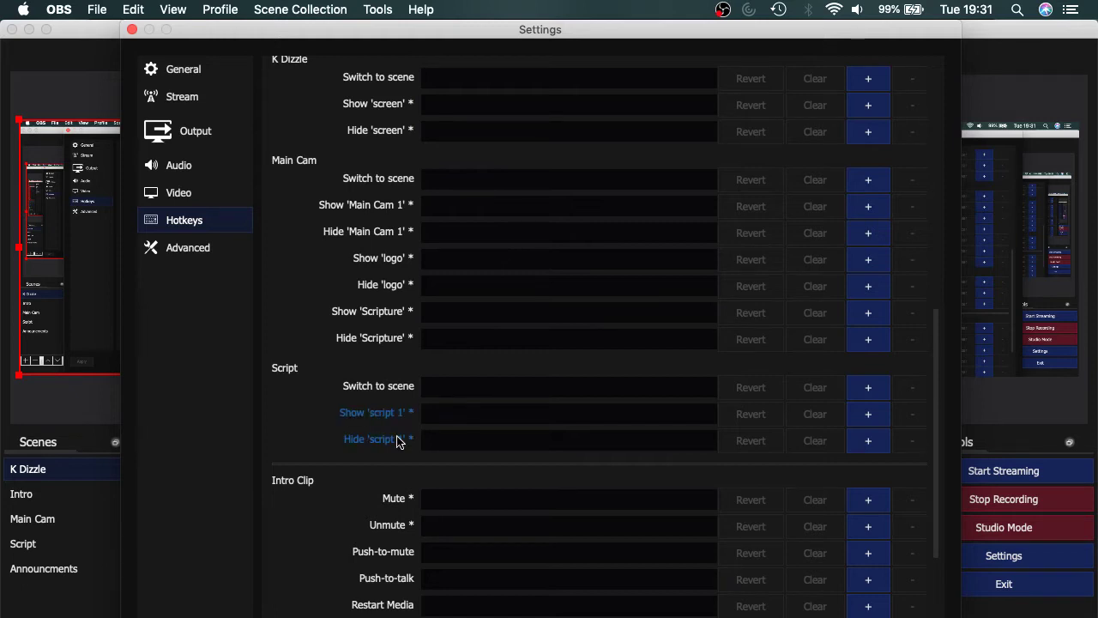
scroll(403, 455, down, 6)
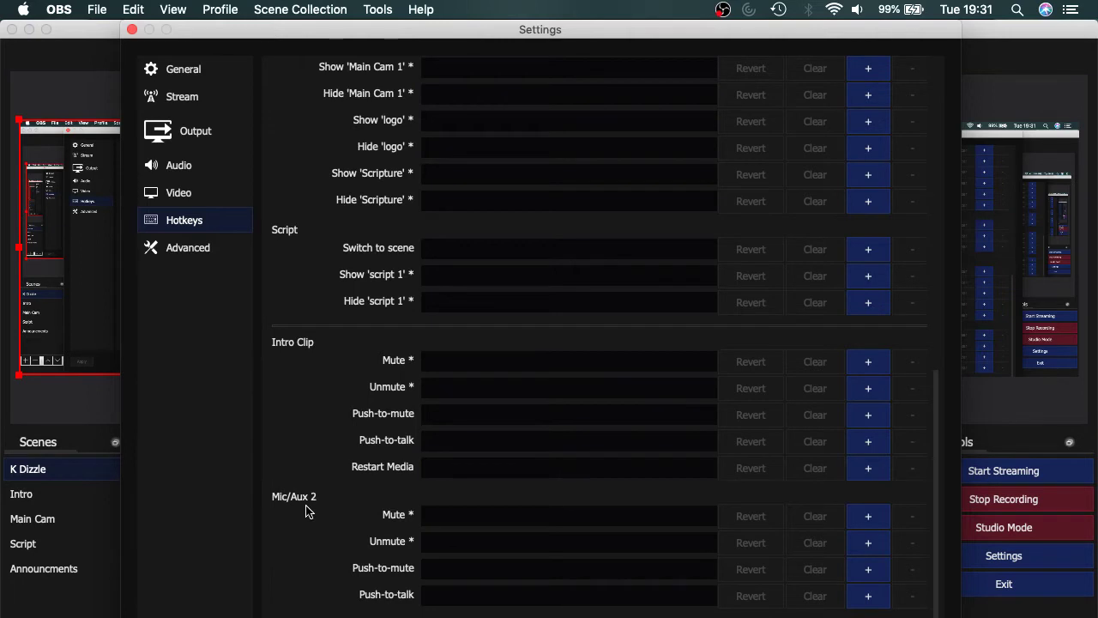
scroll(307, 512, up, 15)
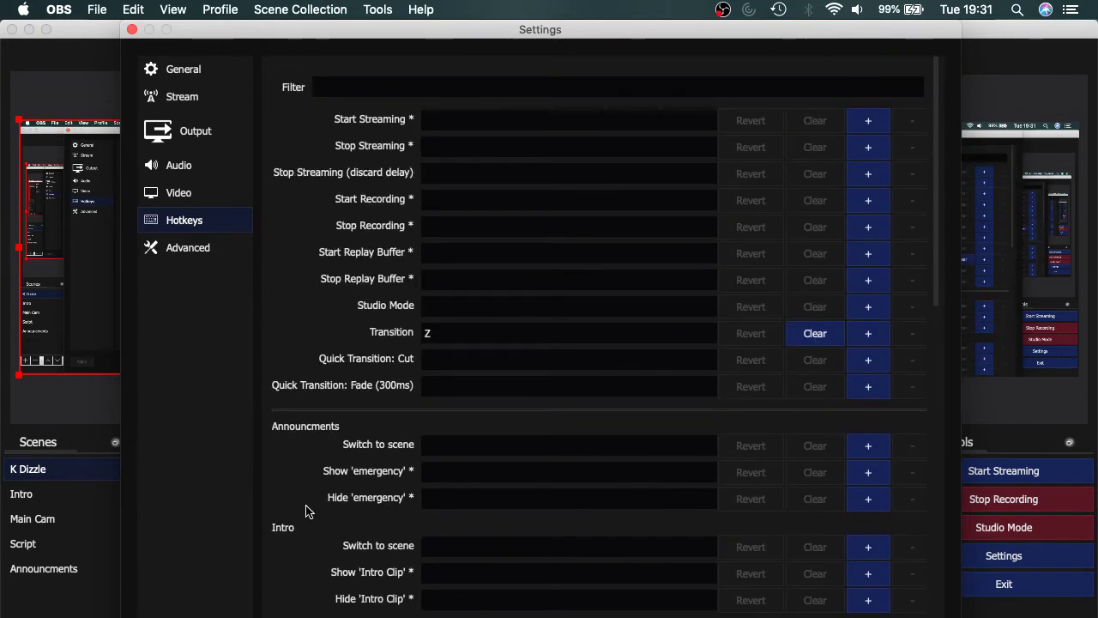
Step: Assign H as the hotkey for switching to the Main Cam scene and save the settings
scroll(307, 511, down, 2)
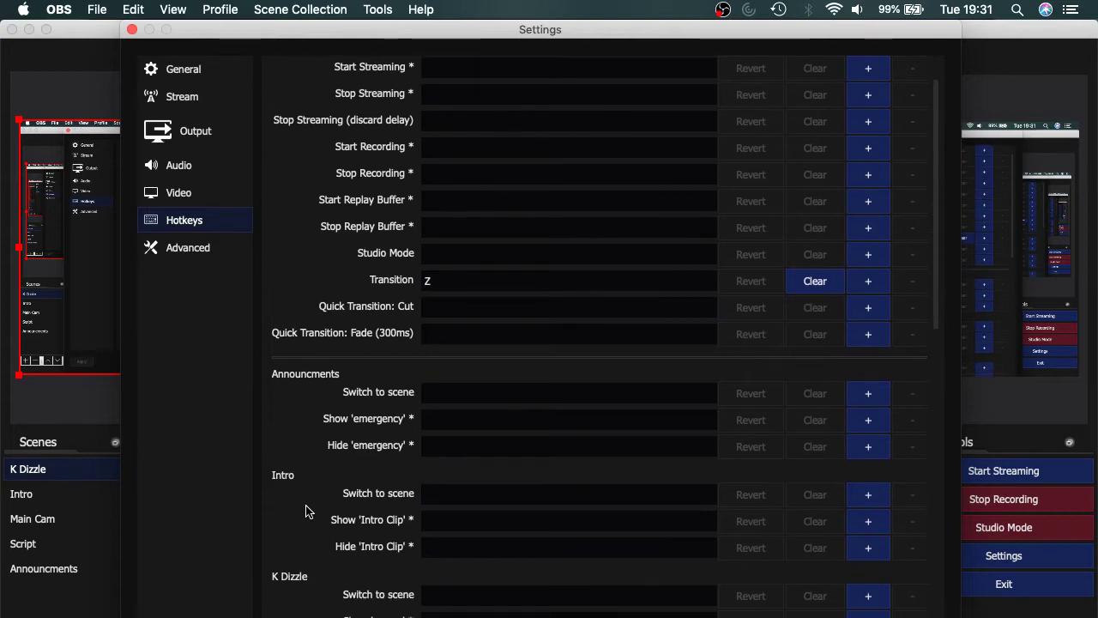
scroll(308, 511, down, 2)
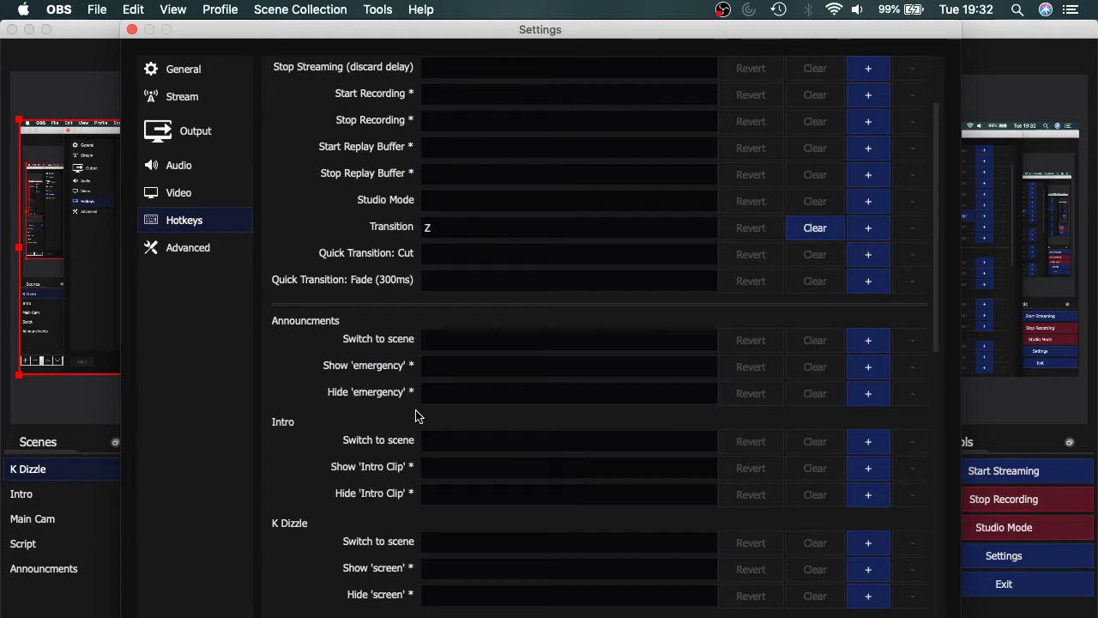
scroll(403, 431, down, 1)
scroll(403, 431, down, 10)
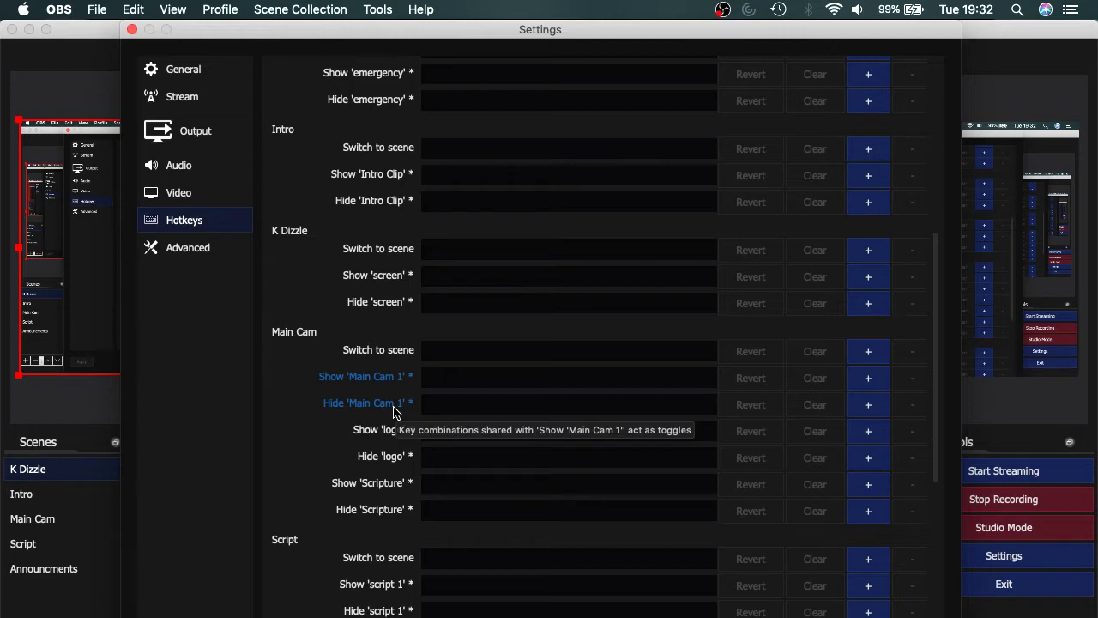
click(443, 358)
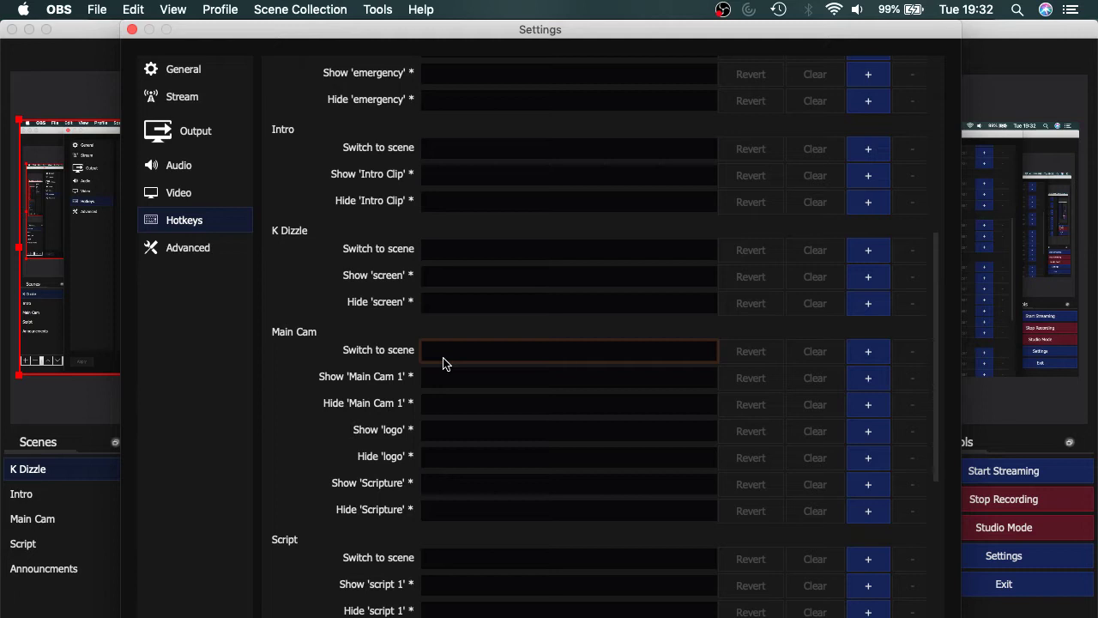
key(h)
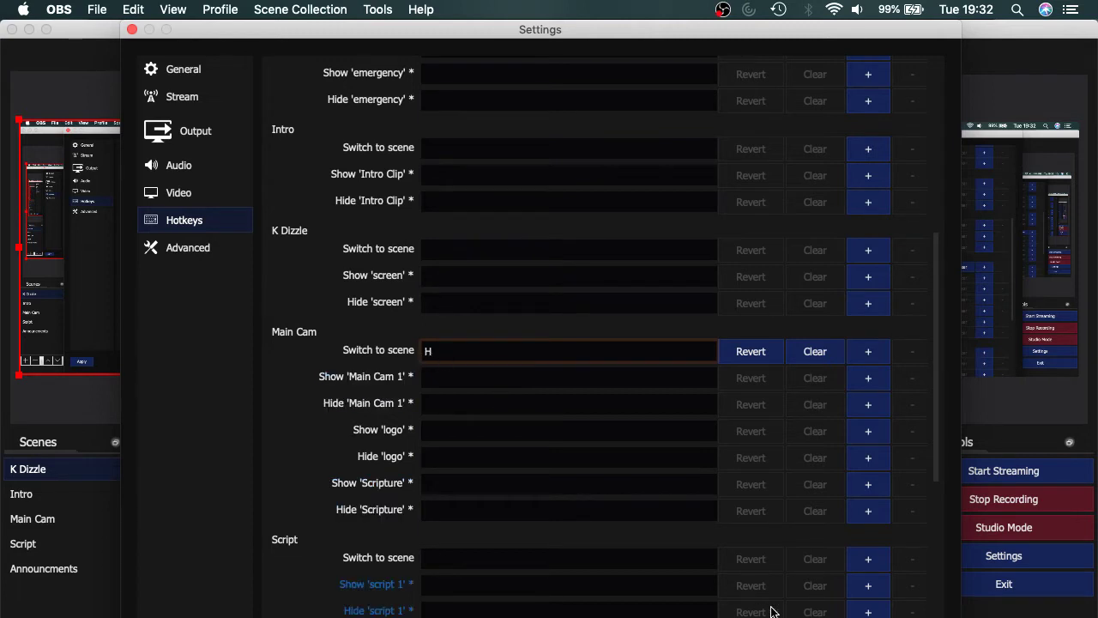
click(916, 616)
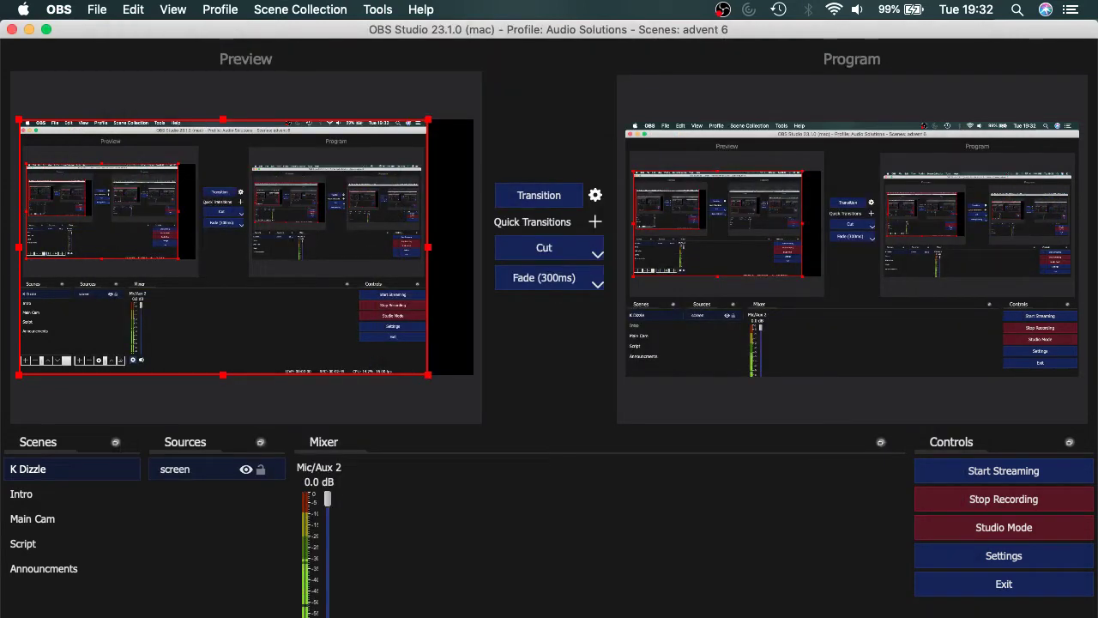
Step: Test the H hotkey by loading Main Cam into the preview, then transition it to the program output and back
key(h)
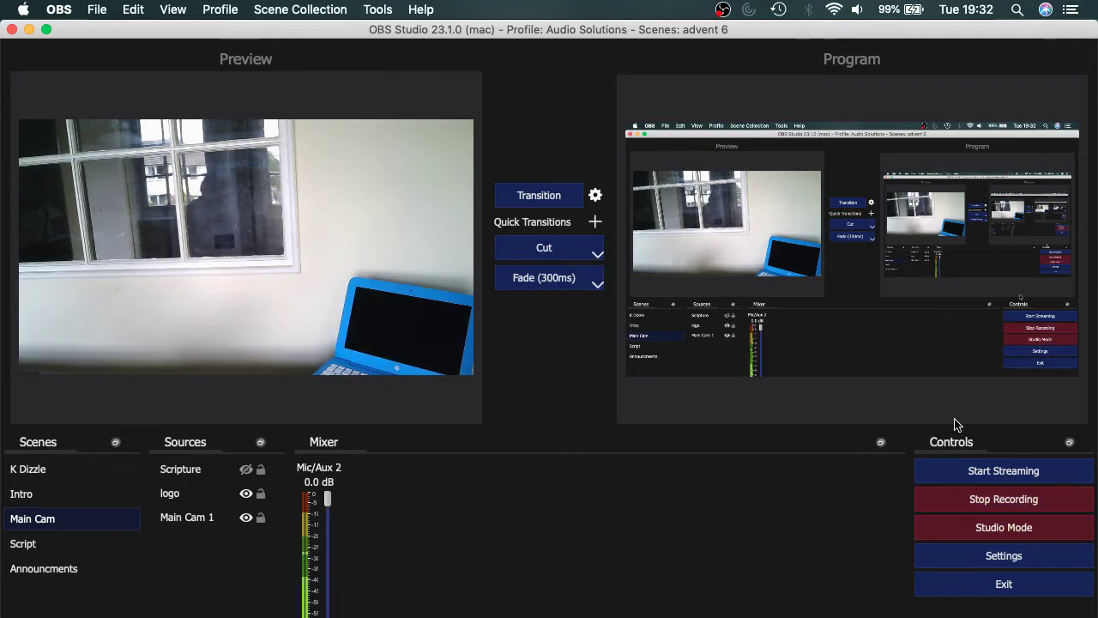
click(544, 202)
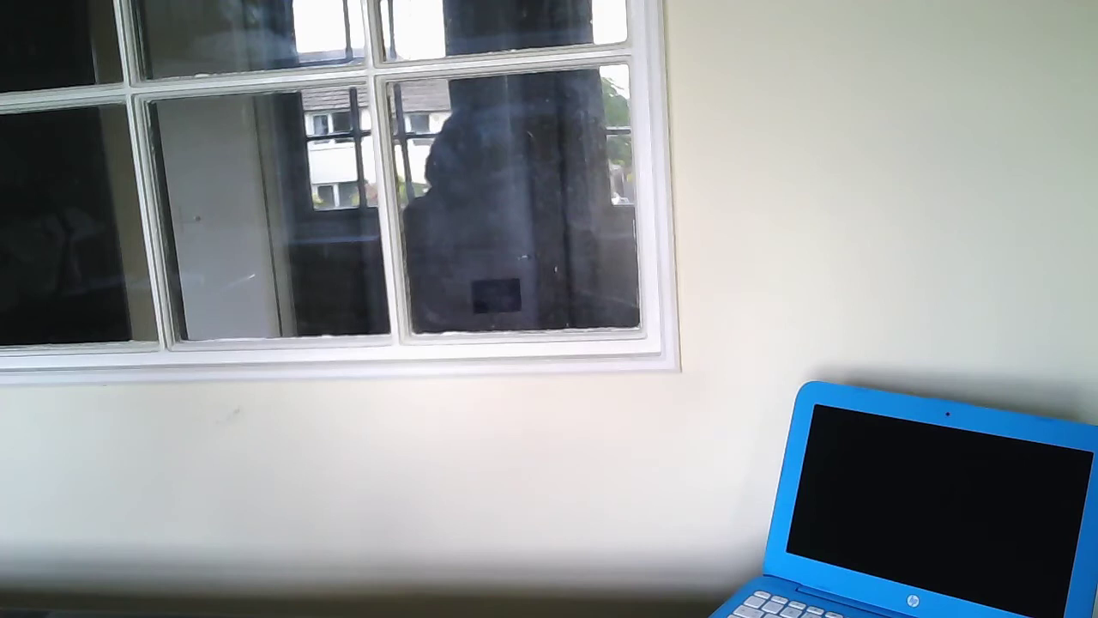
click(486, 176)
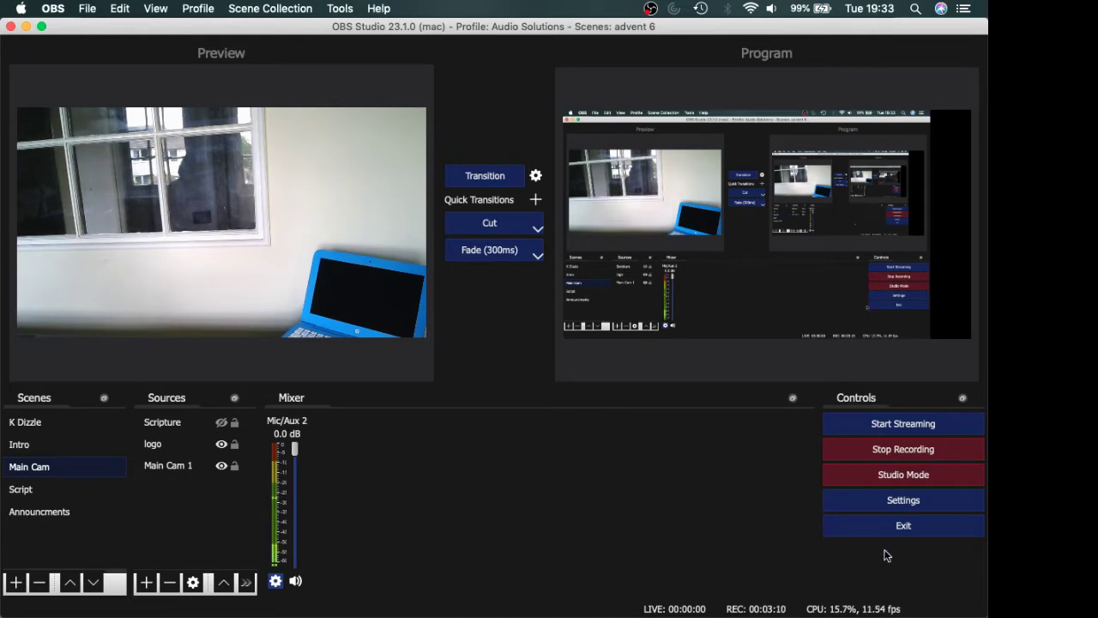
Step: Review the hotkey list in the settings again and close it without making changes
click(906, 506)
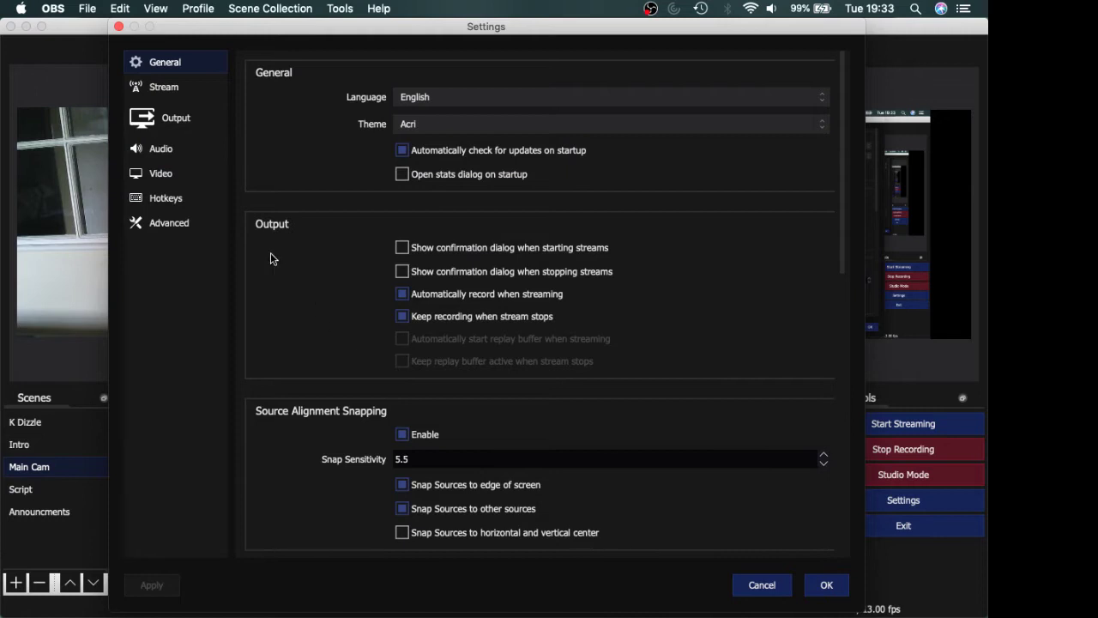
click(169, 199)
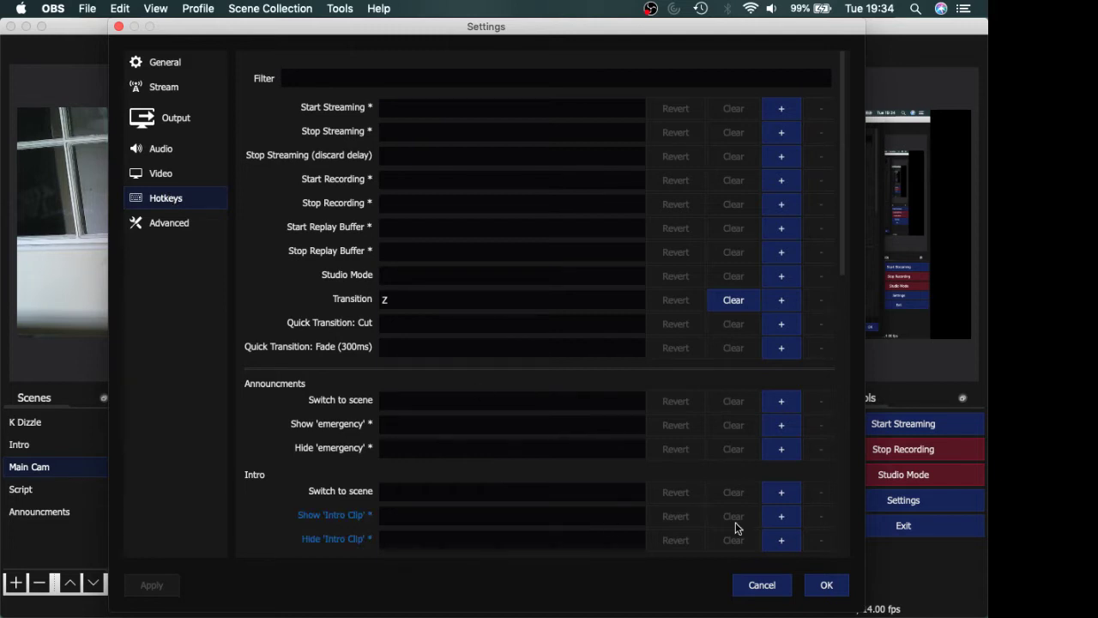
click(761, 586)
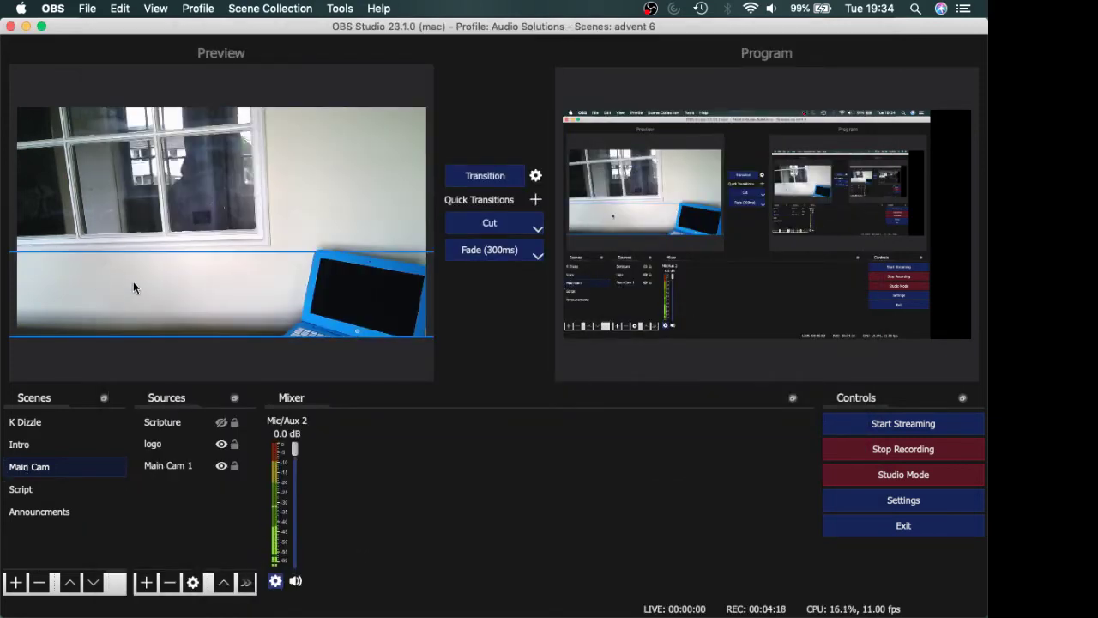
Step: Examine the Scripture and logo sources of the Main Cam scene
click(166, 424)
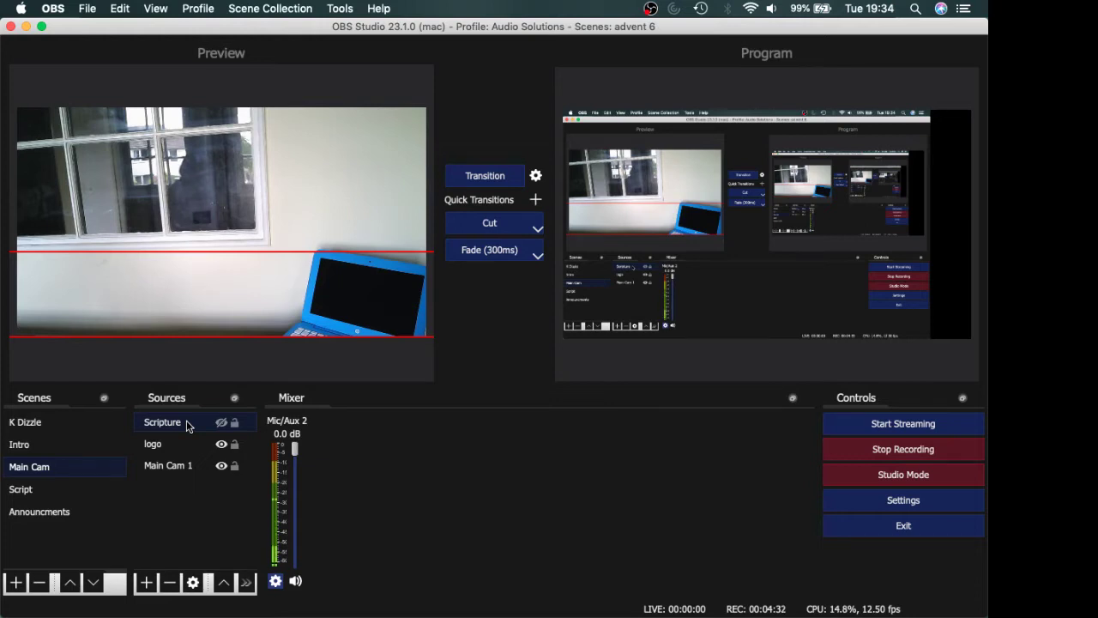
click(165, 444)
click(315, 174)
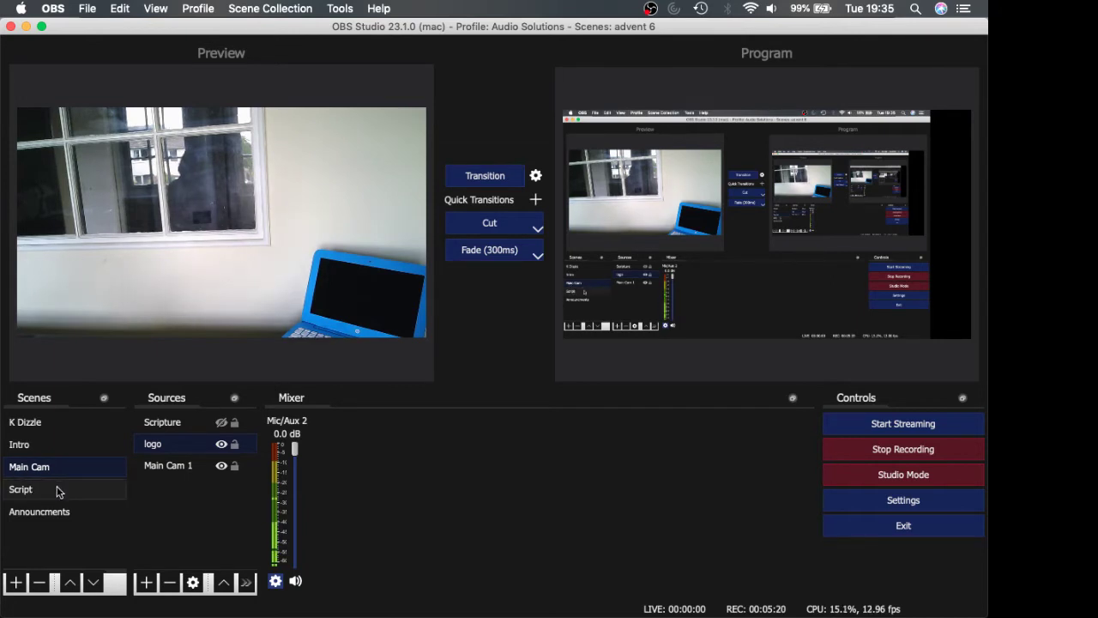
Step: Assign I as the hotkey for showing the Intro Clip source in the Intro scene and save the settings
click(944, 510)
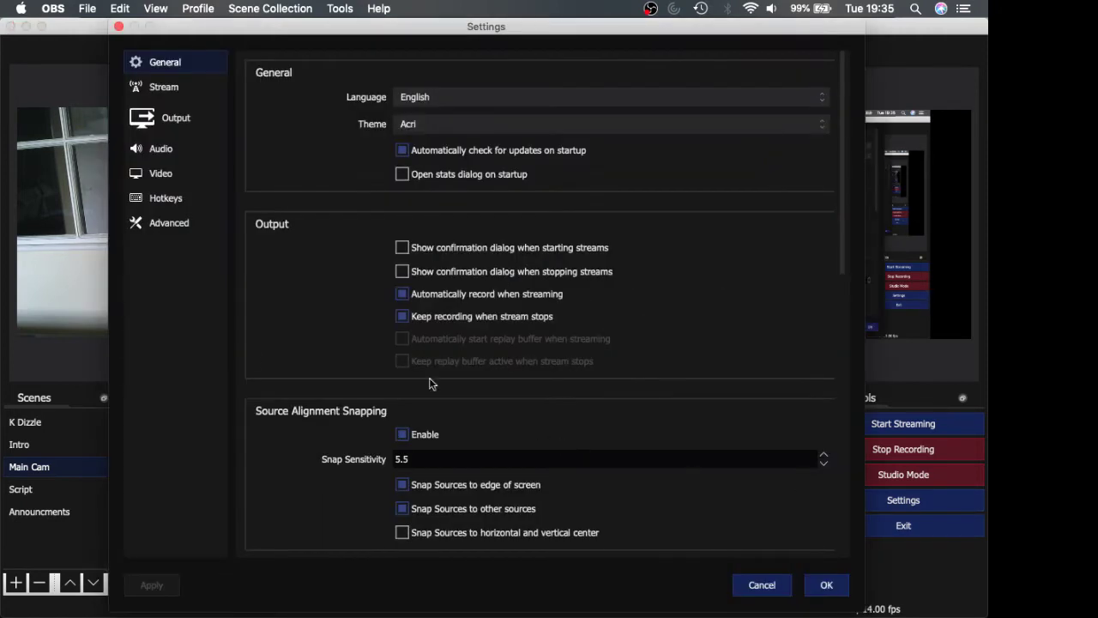
click(187, 202)
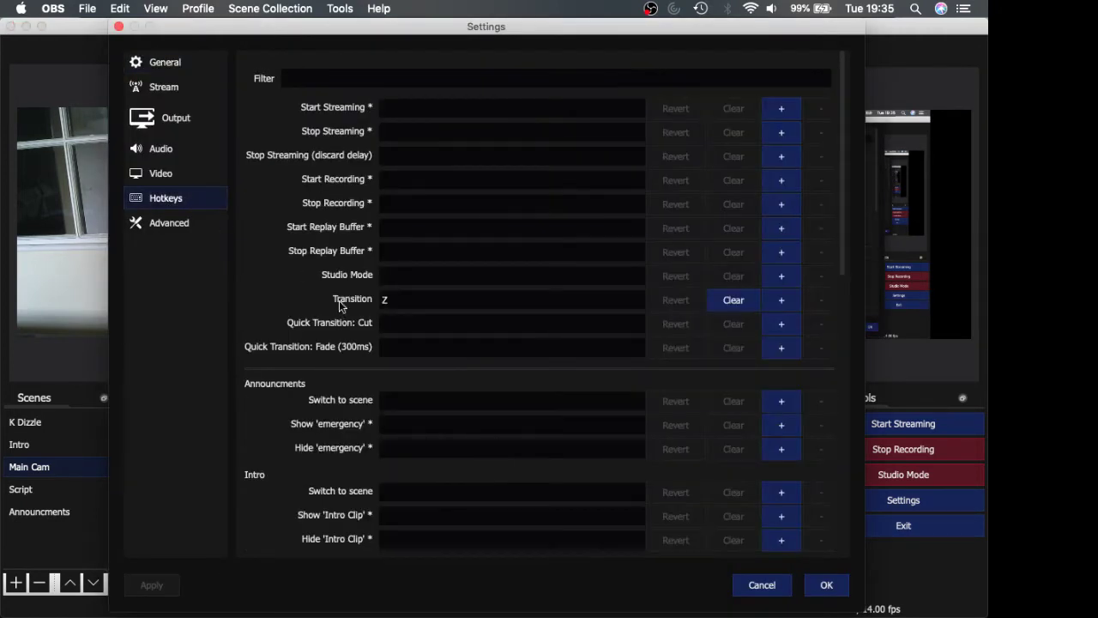
scroll(375, 388, down, 5)
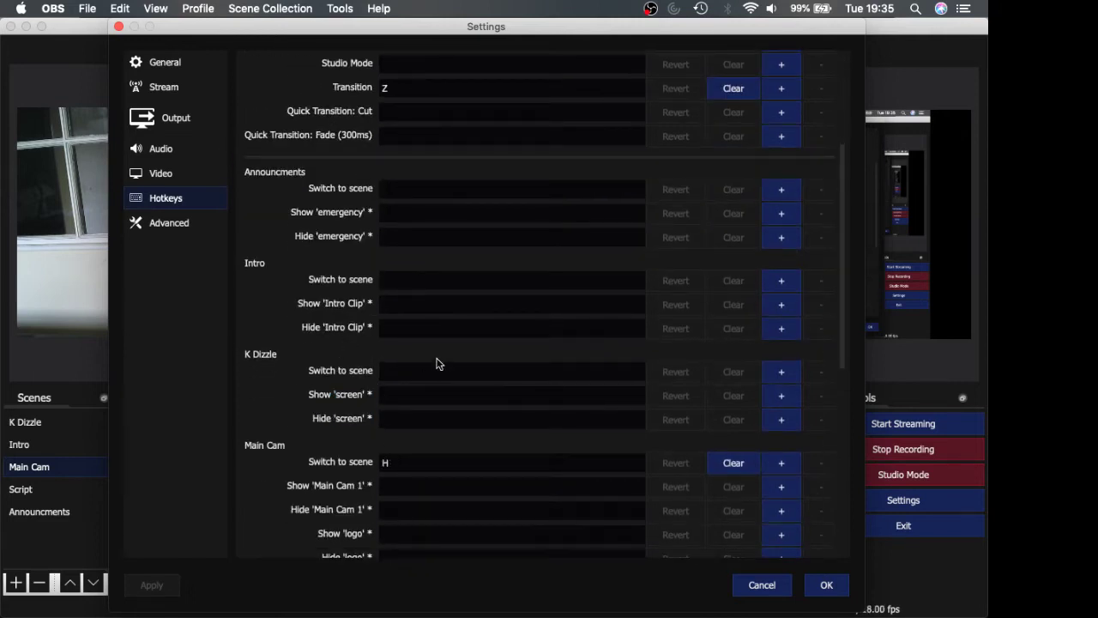
click(420, 372)
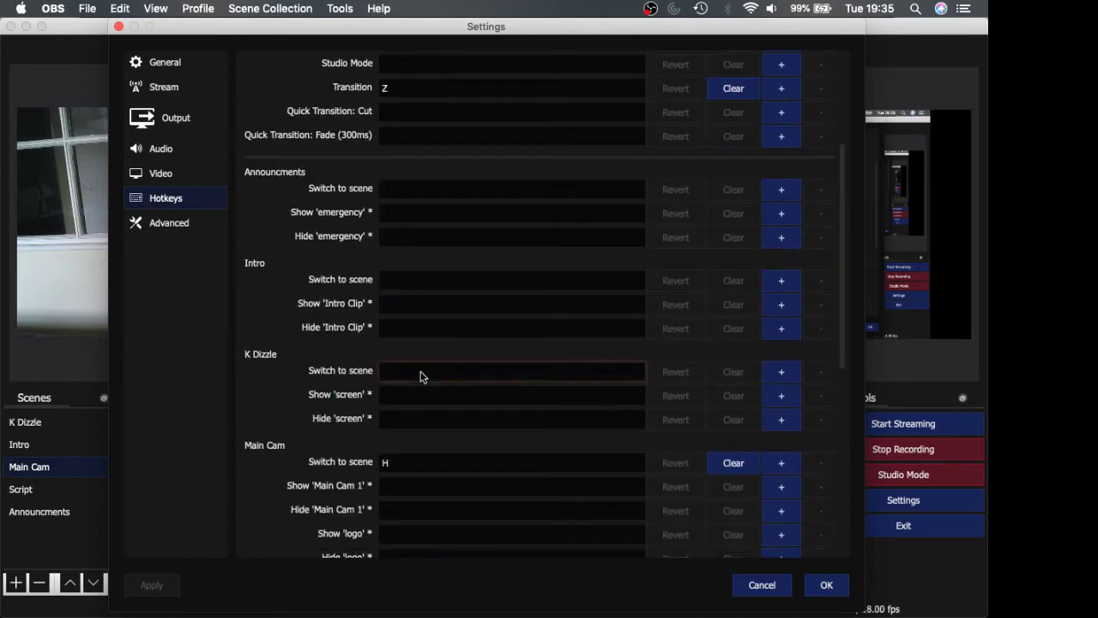
click(415, 302)
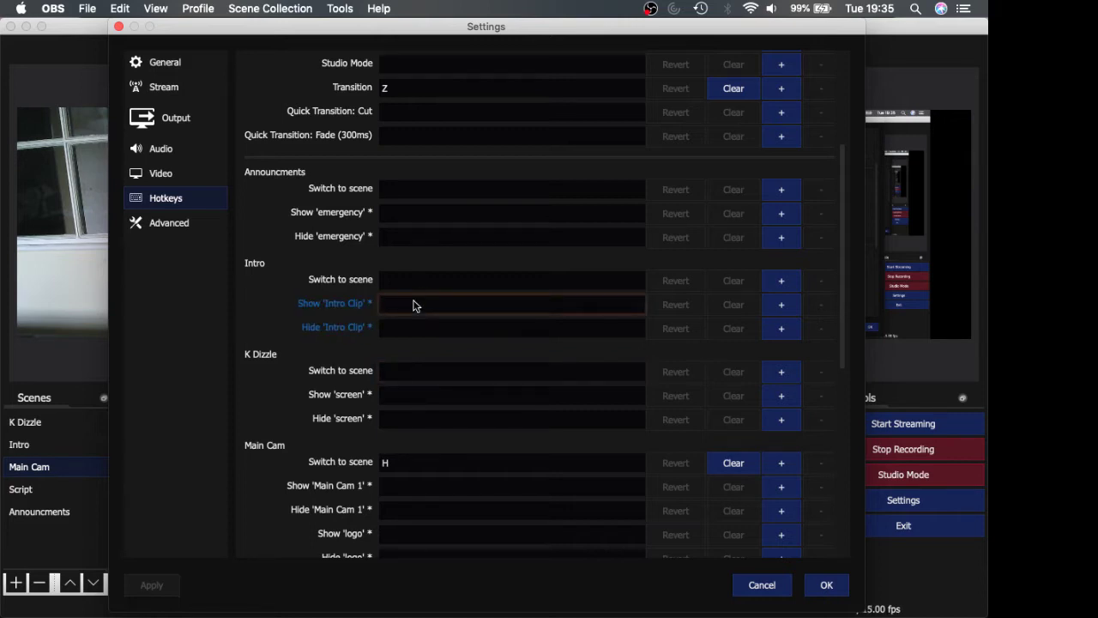
key(i)
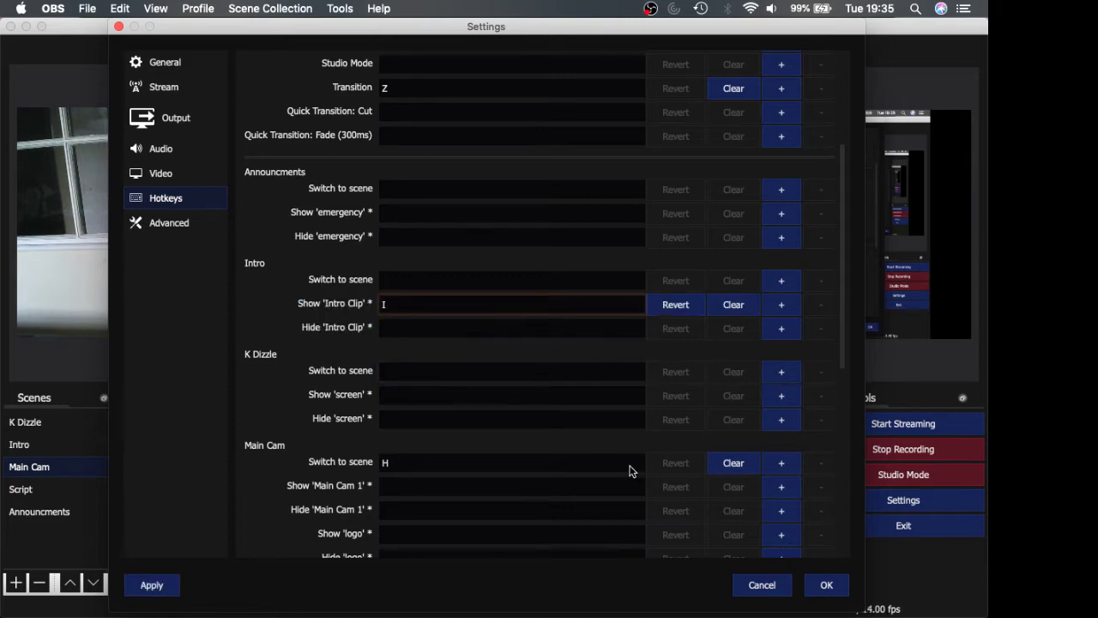
click(823, 585)
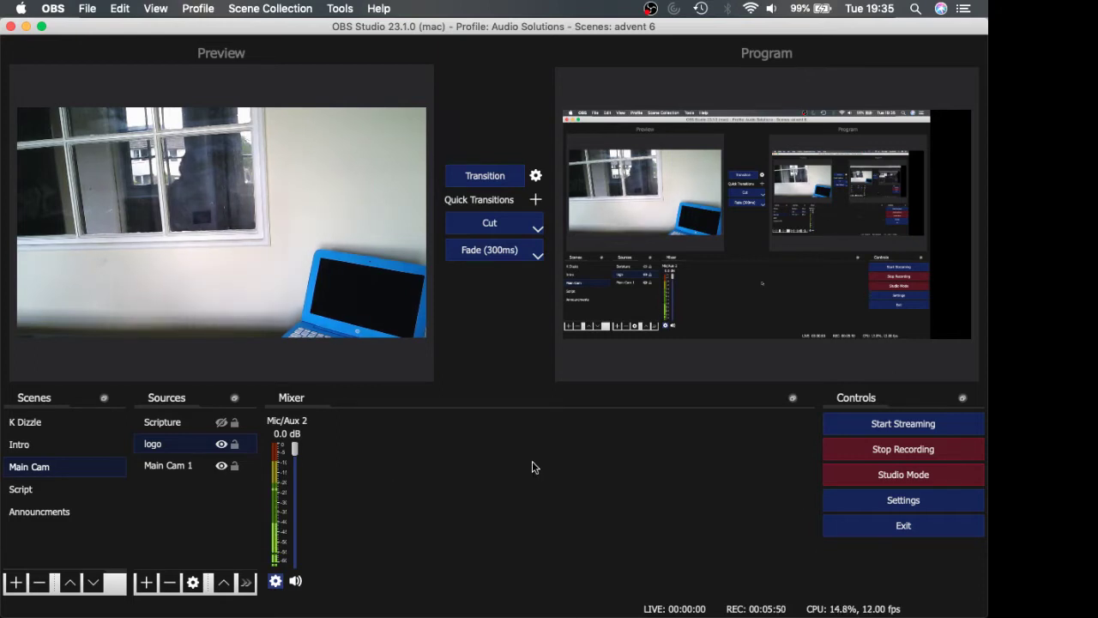
Step: Load the Intro scene into the preview and select its Intro Clip source
click(88, 445)
click(165, 426)
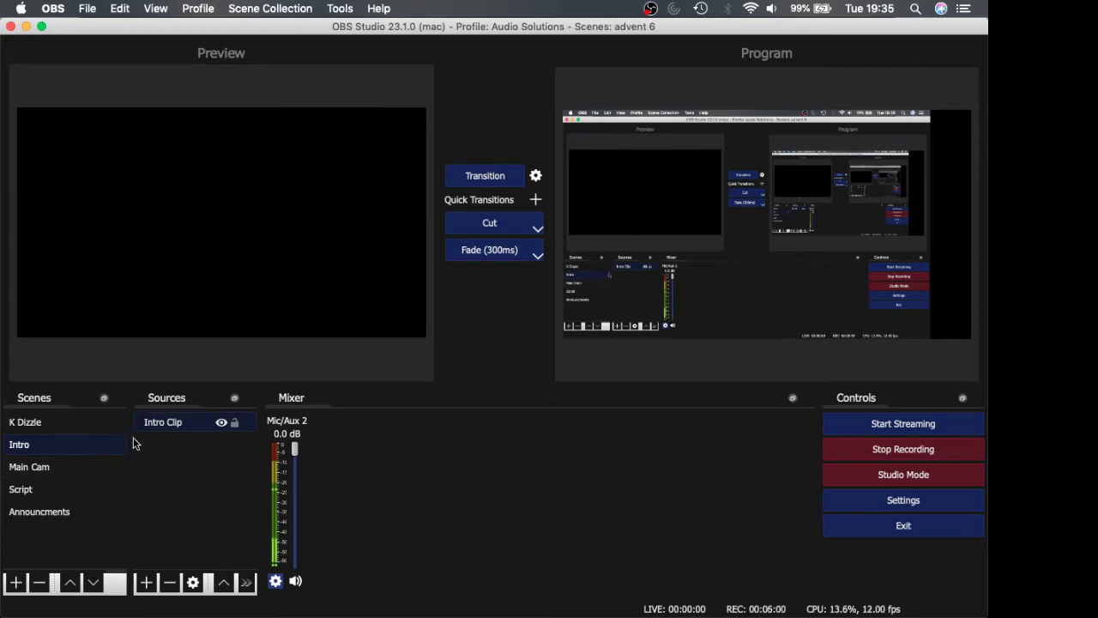
click(157, 426)
click(869, 507)
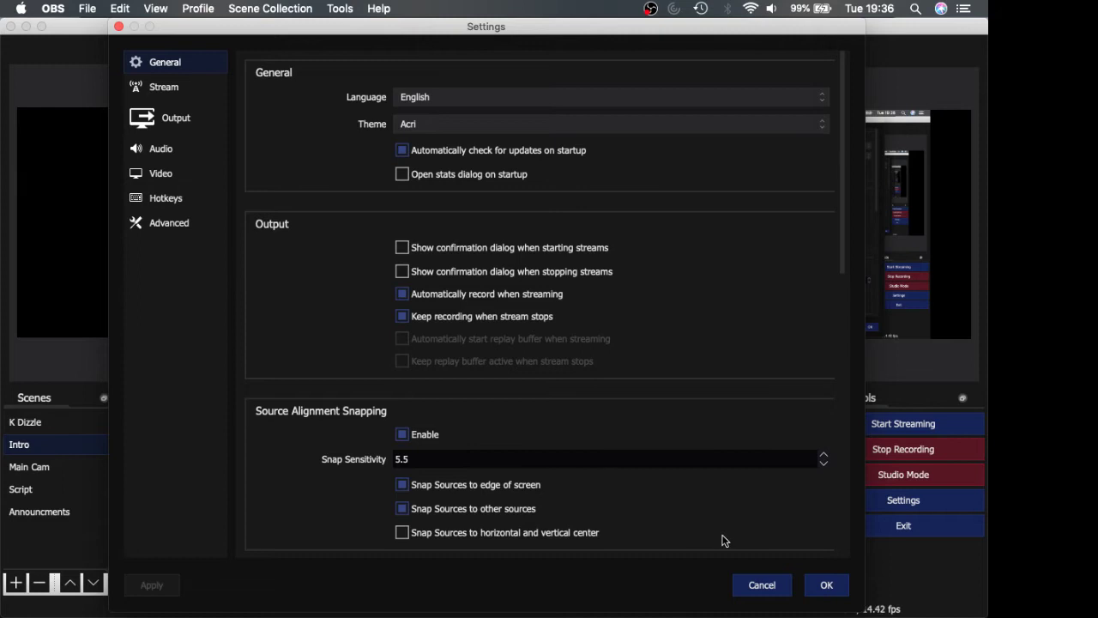
click(736, 583)
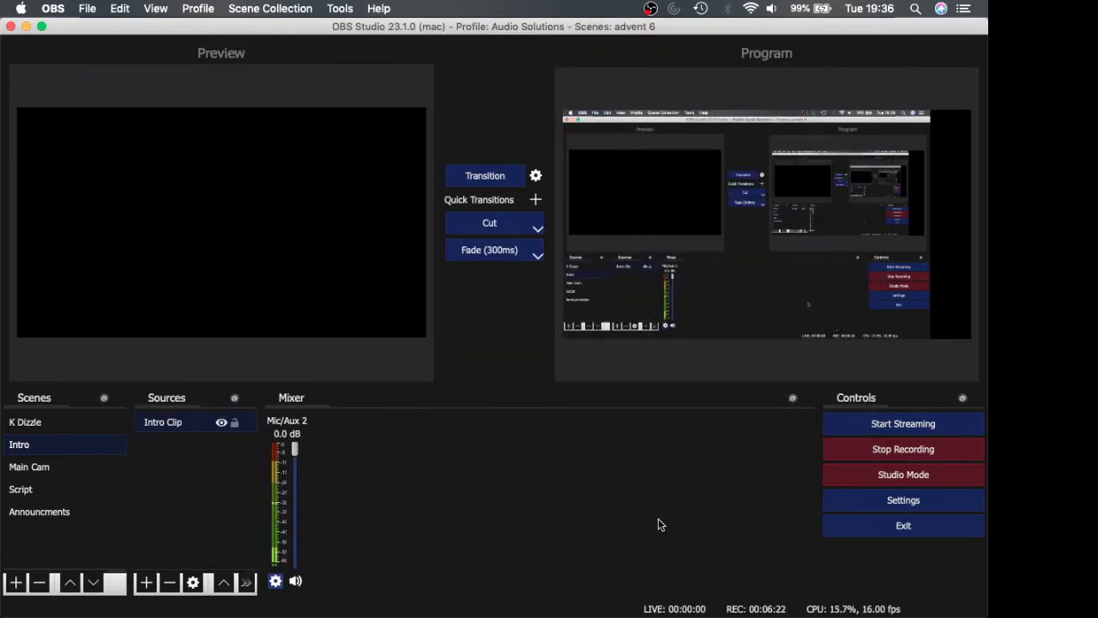
Step: Load the Main Cam scene into the preview
key(Down)
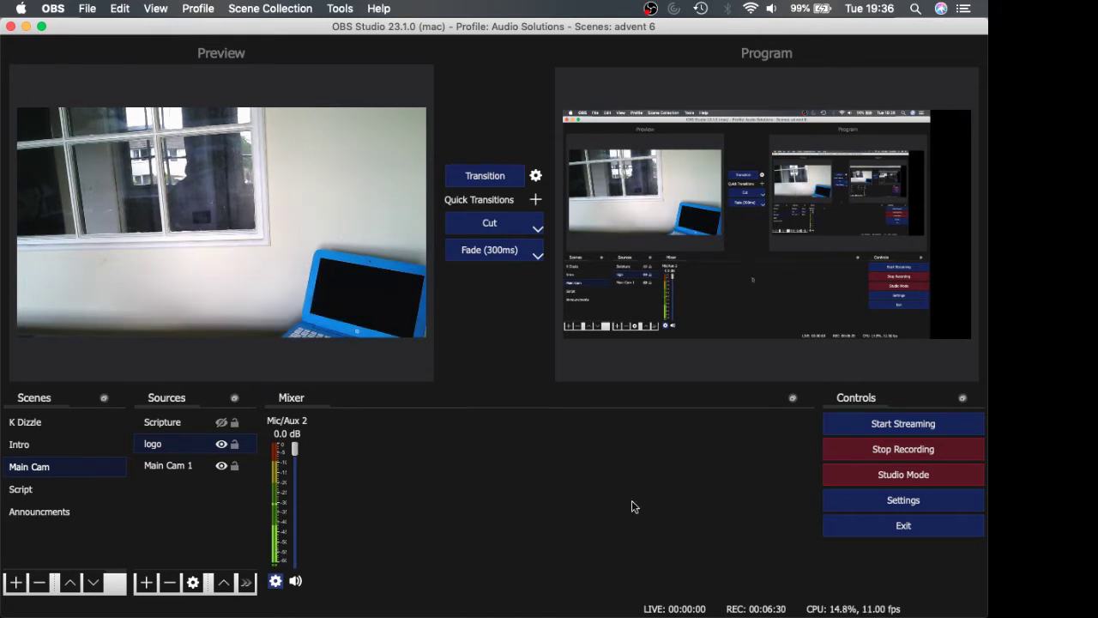
click(868, 503)
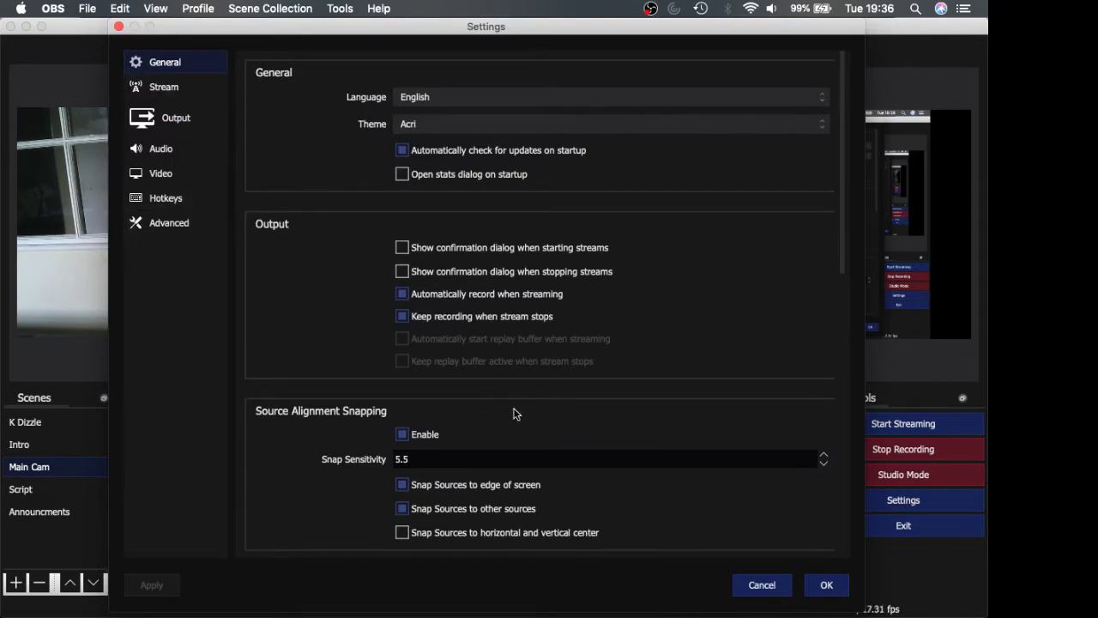
click(746, 580)
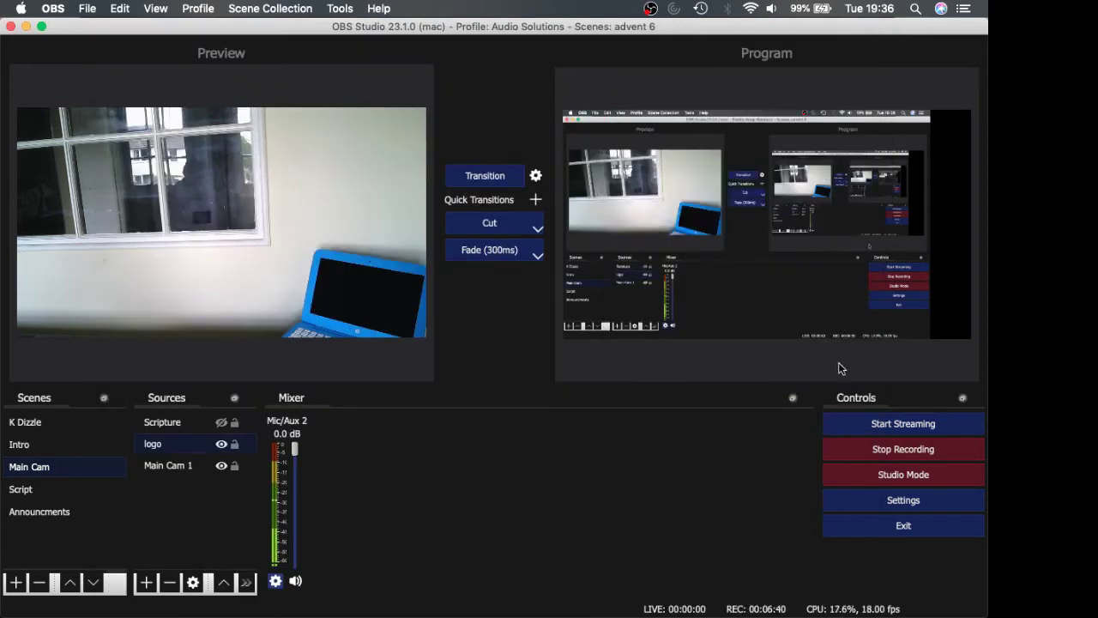
Step: Review the Main Cam scene's hotkeys, including the toggle hints for showing and hiding Main Cam 1, and close the settings without changes
click(888, 508)
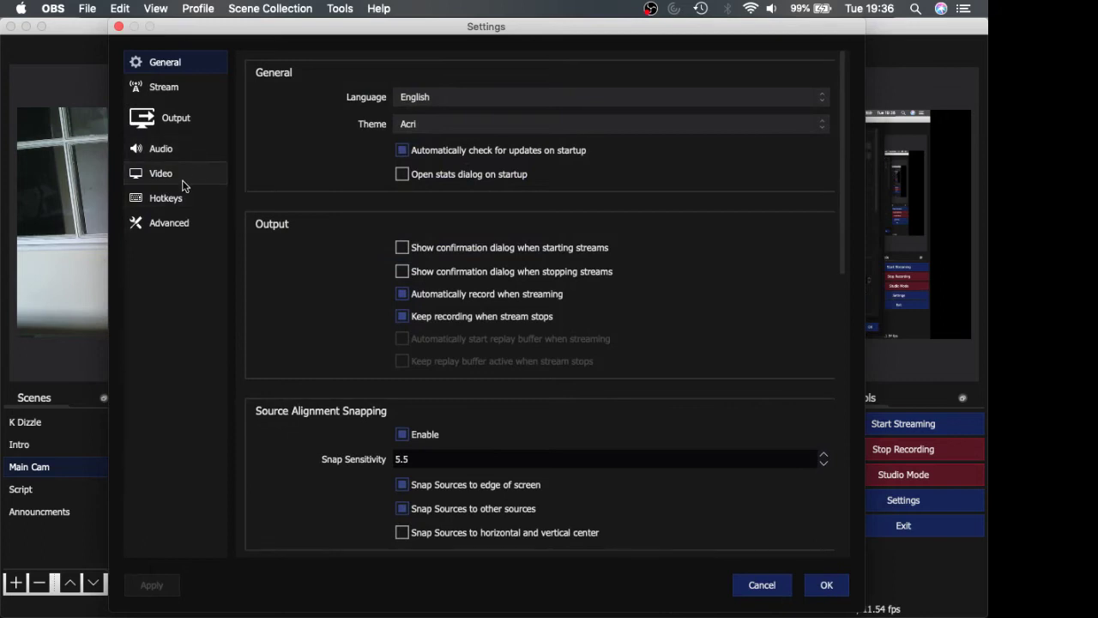
click(172, 198)
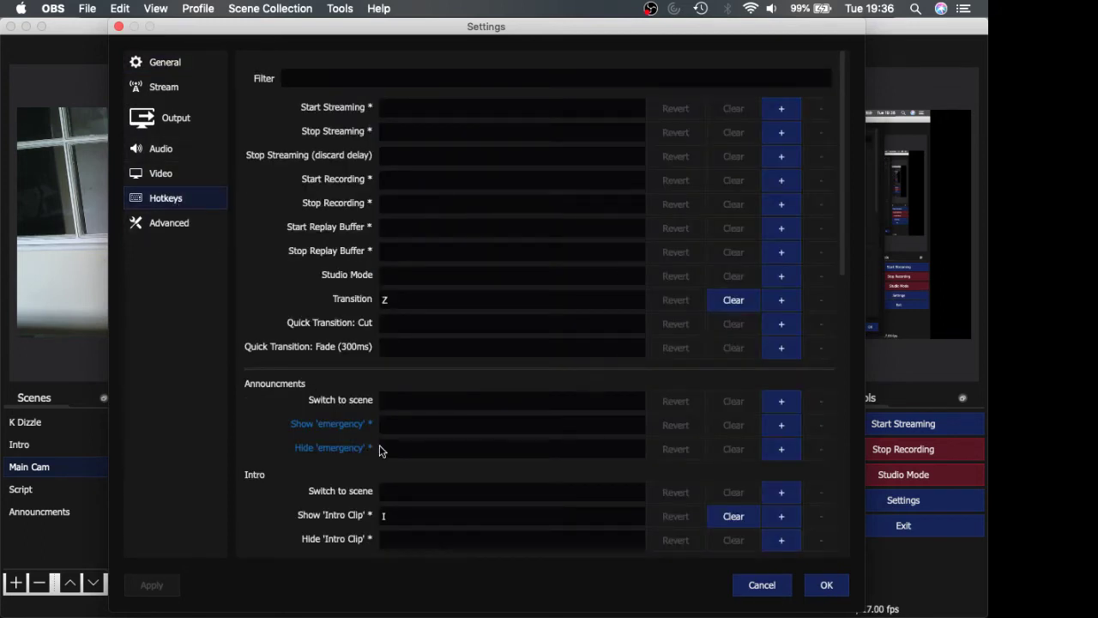
scroll(380, 448, down, 10)
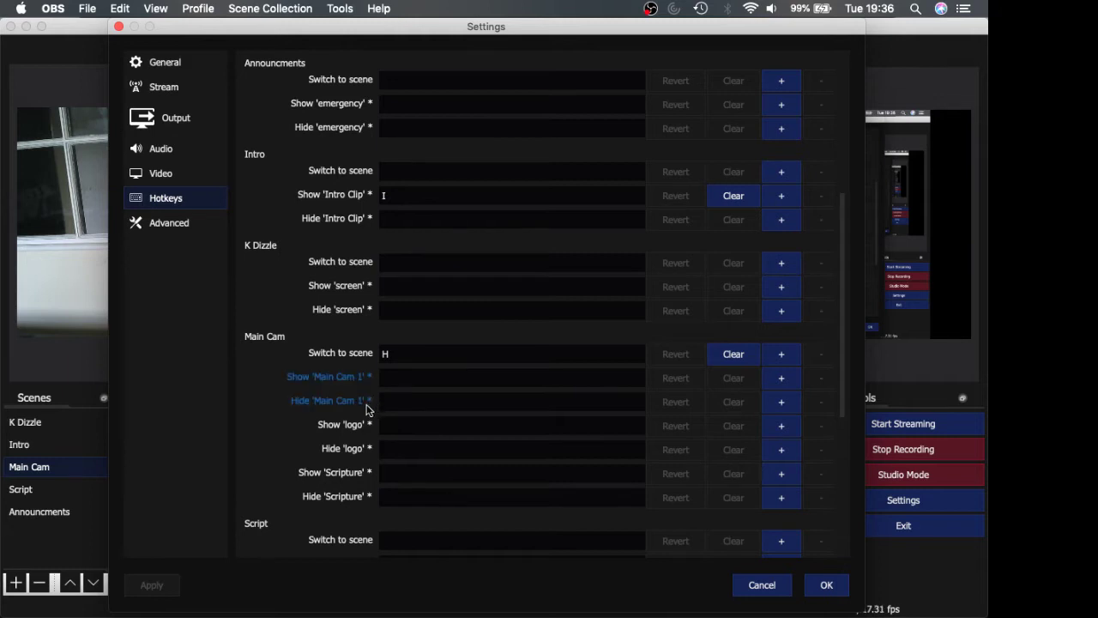
mouse_move(357, 383)
mouse_move(340, 405)
mouse_move(392, 411)
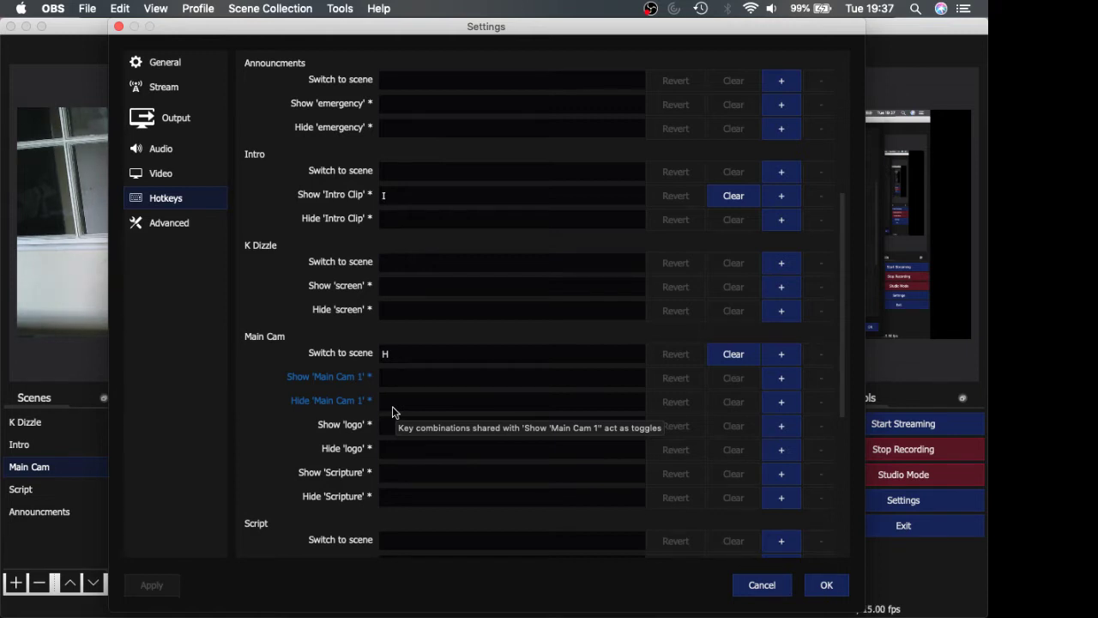
click(762, 585)
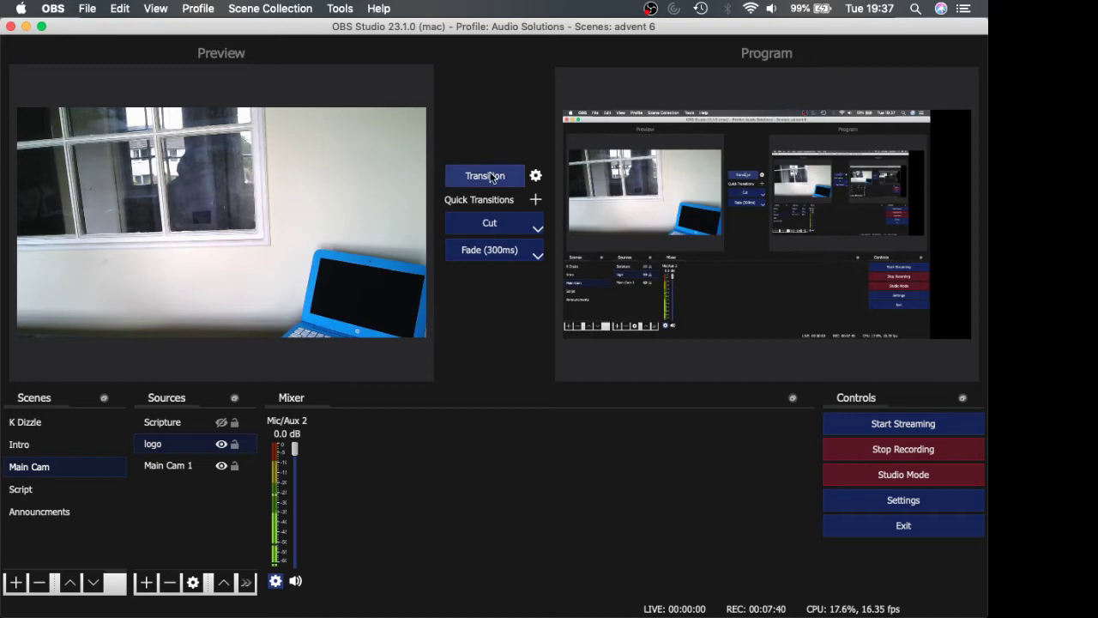
Step: Transition Main Cam to the program output and back, and add another Fade (300ms) quick transition
click(535, 200)
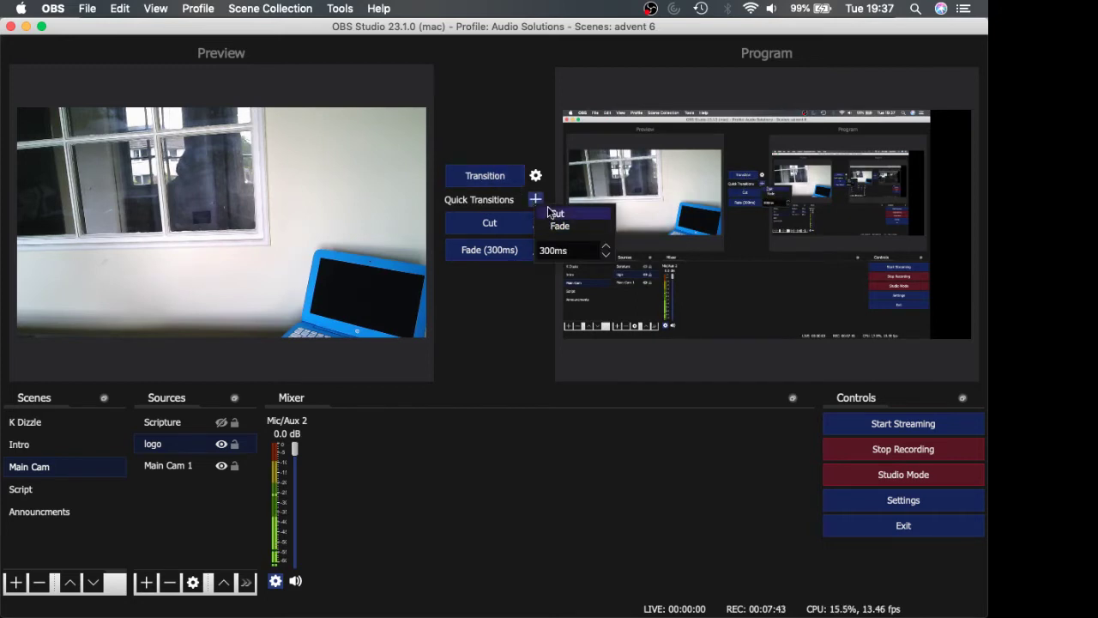
click(506, 181)
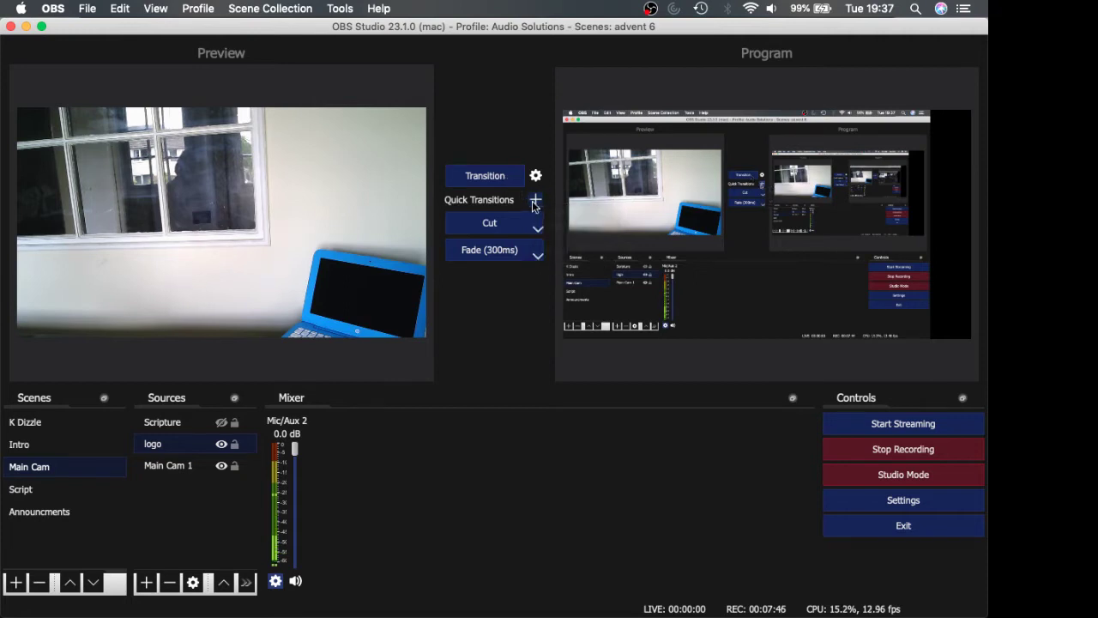
click(534, 201)
click(494, 178)
click(493, 179)
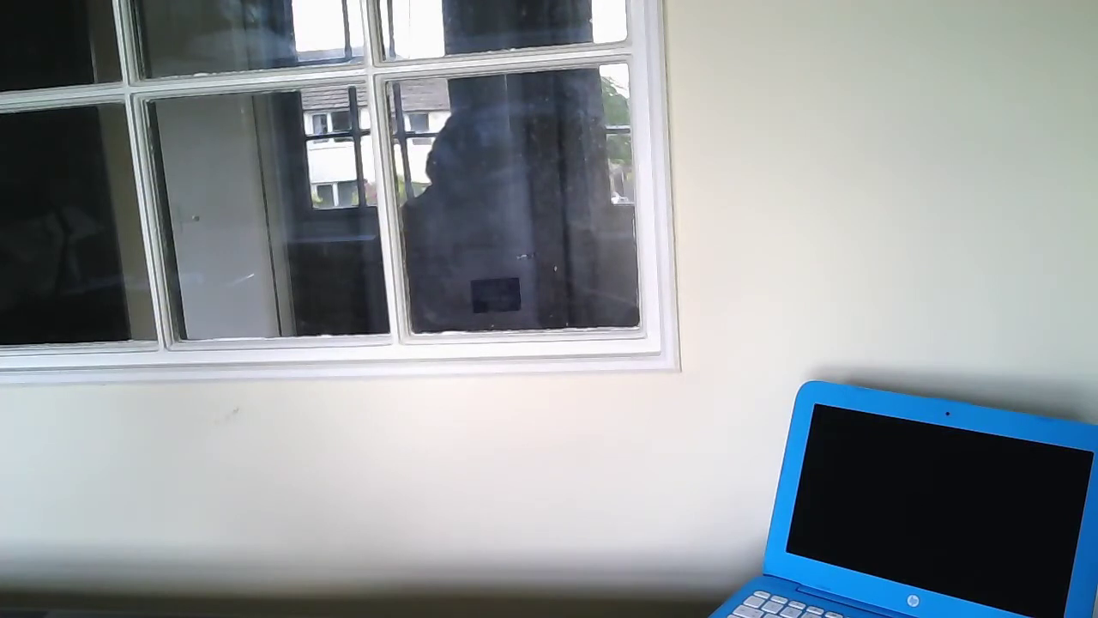
click(498, 173)
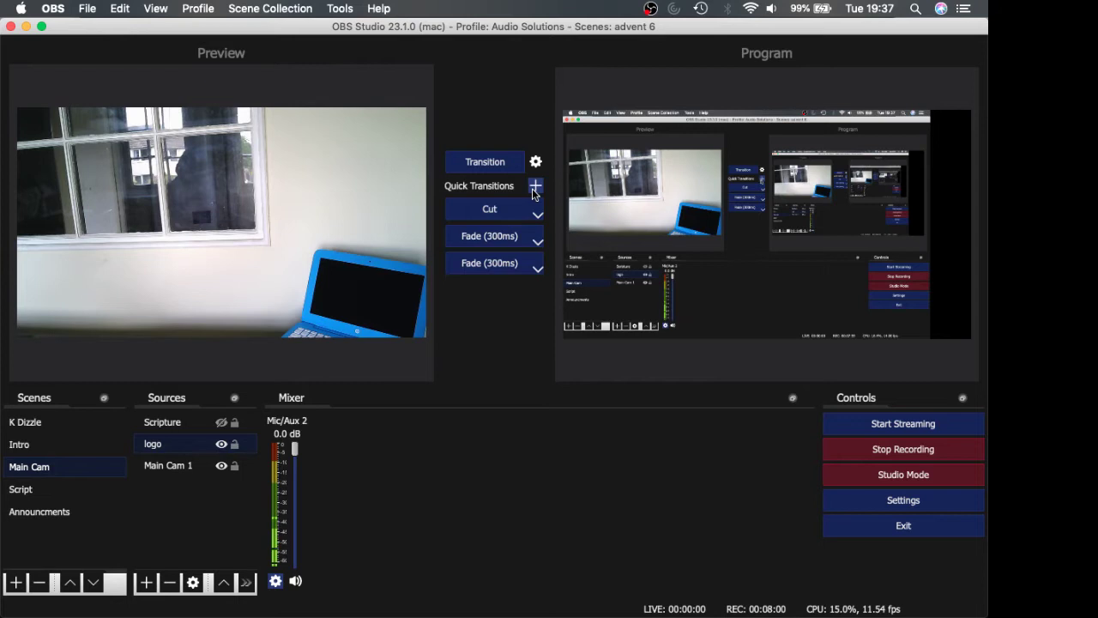
Step: Review the hotkey entries for quick transitions, scenes, sources and audio in the settings, and close without changes
click(932, 498)
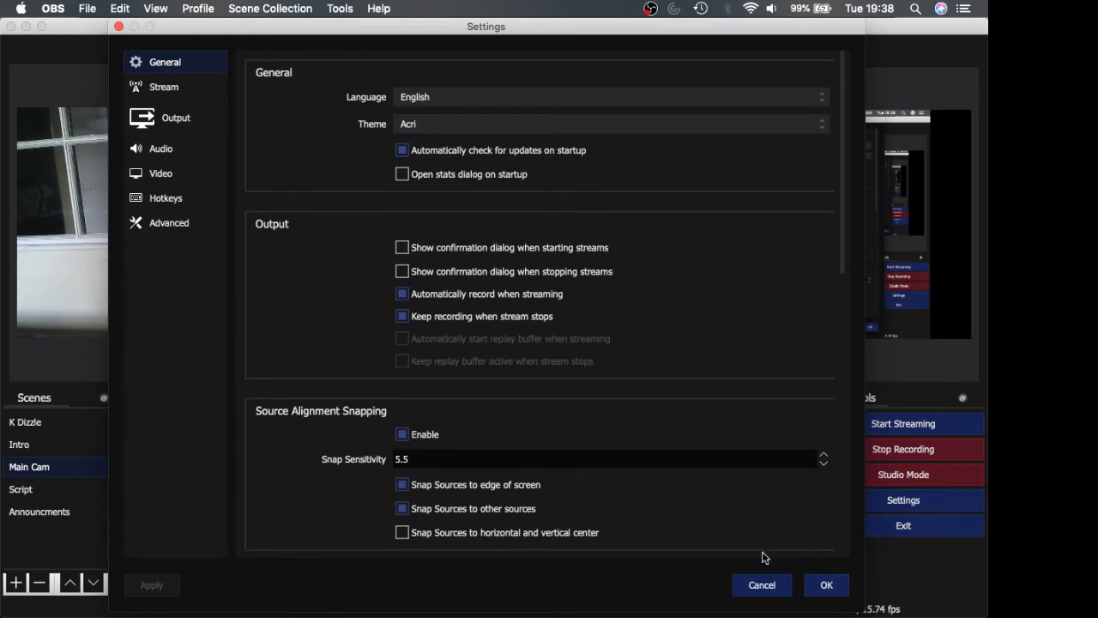
click(184, 200)
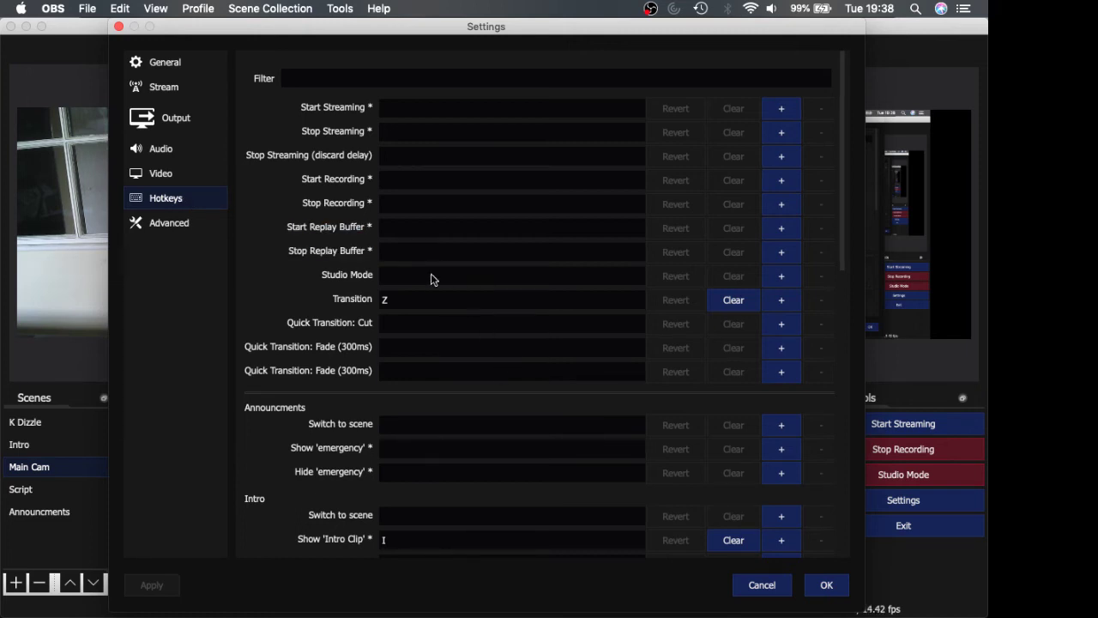
scroll(414, 304, down, 5)
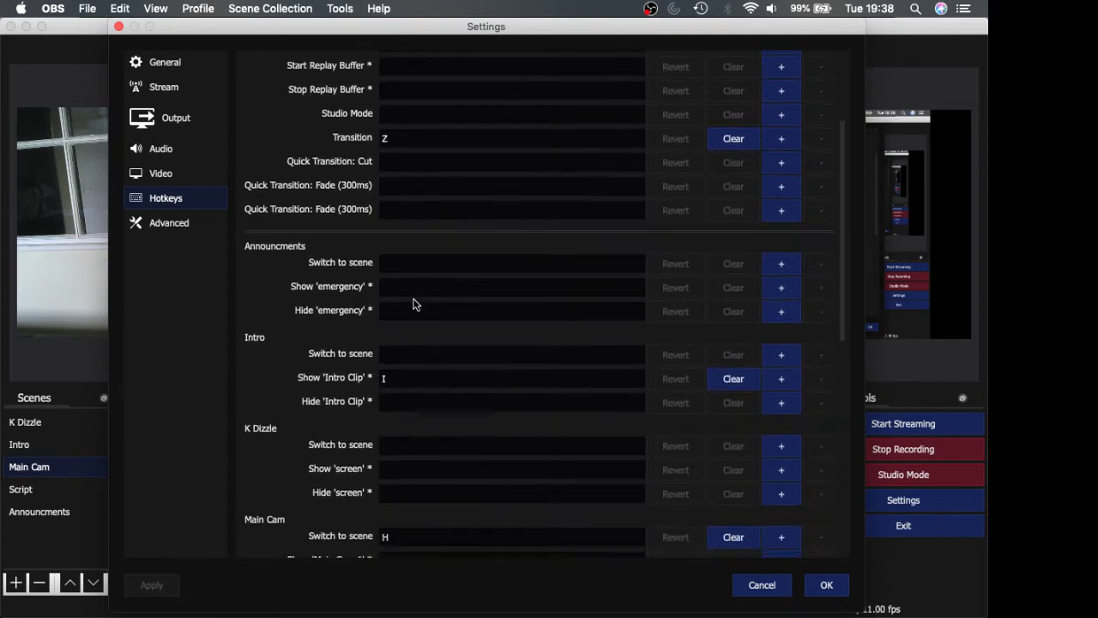
scroll(413, 304, down, 3)
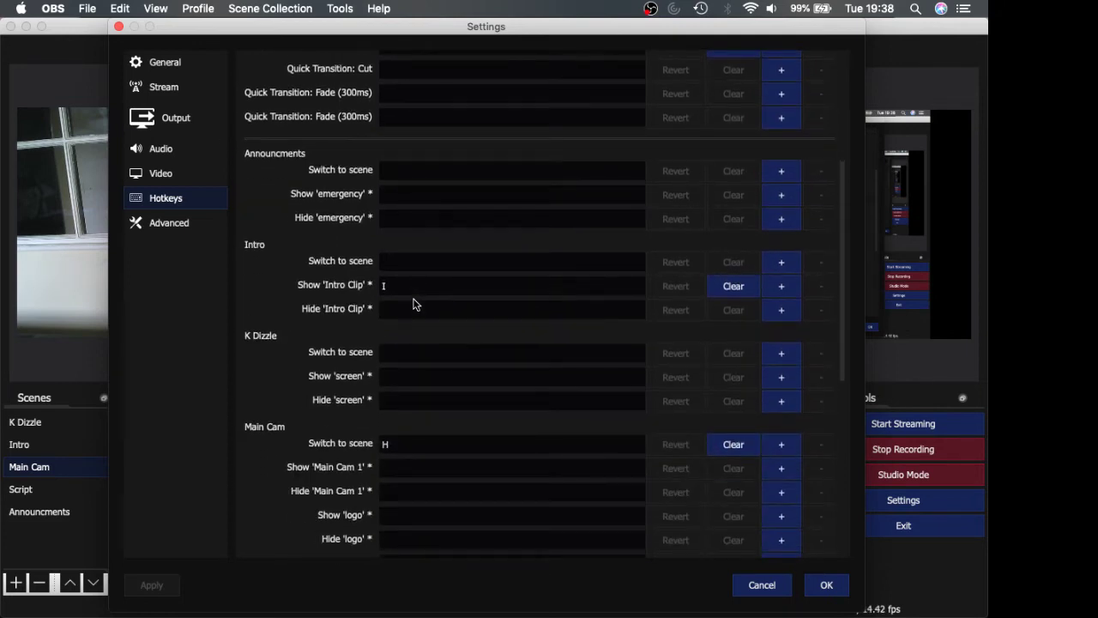
scroll(483, 397, down, 13)
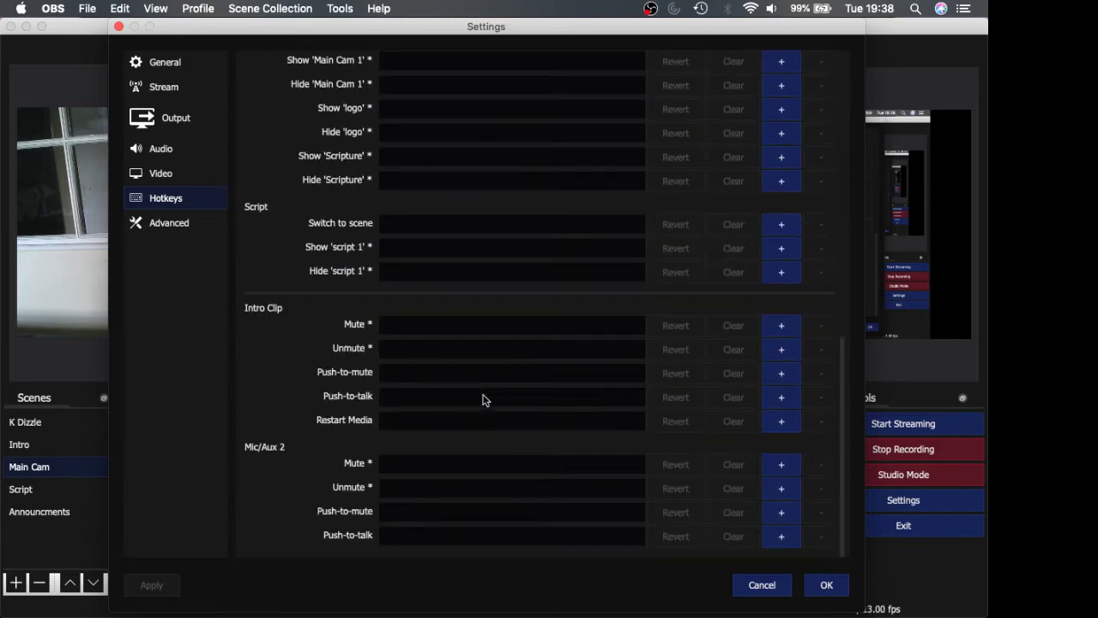
scroll(483, 399, up, 20)
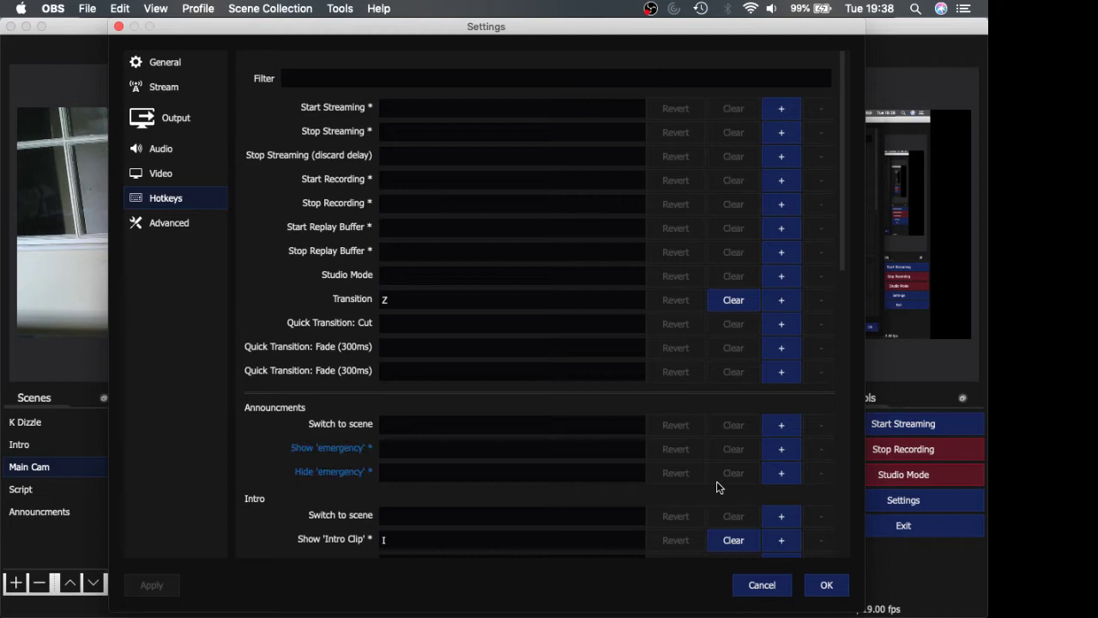
click(762, 585)
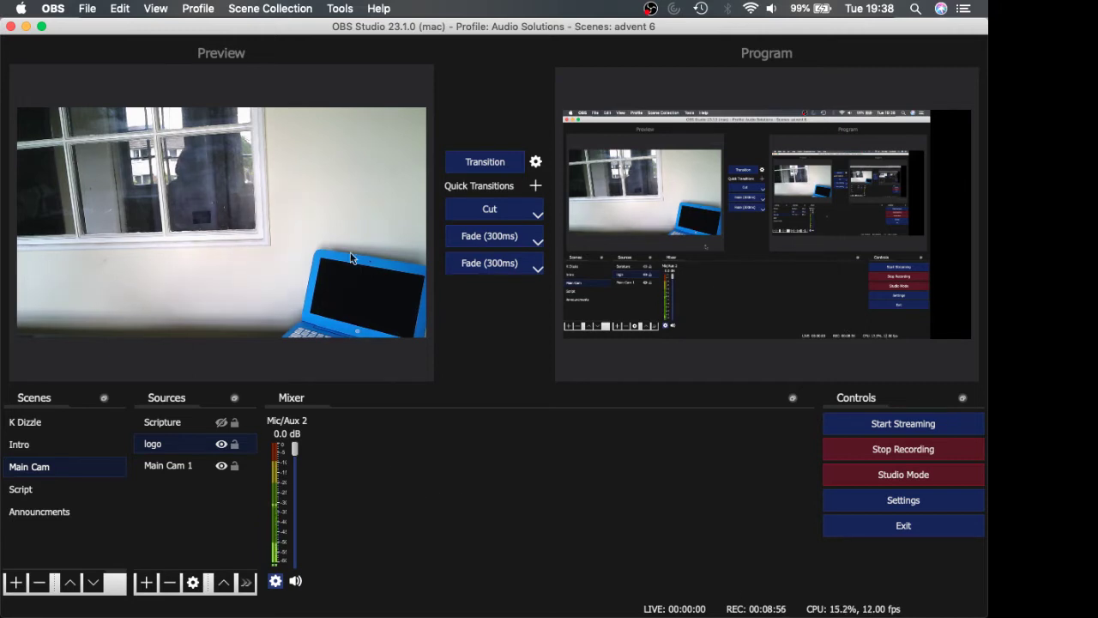
Step: Test the transition by sending Main Cam to the program output and switching back
click(506, 160)
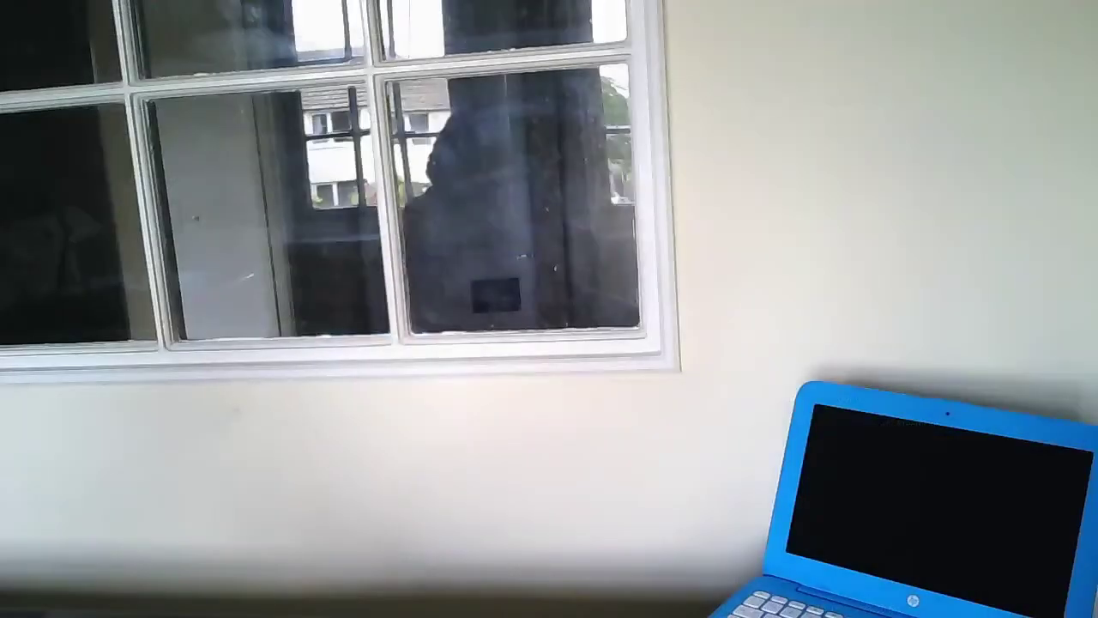
click(498, 161)
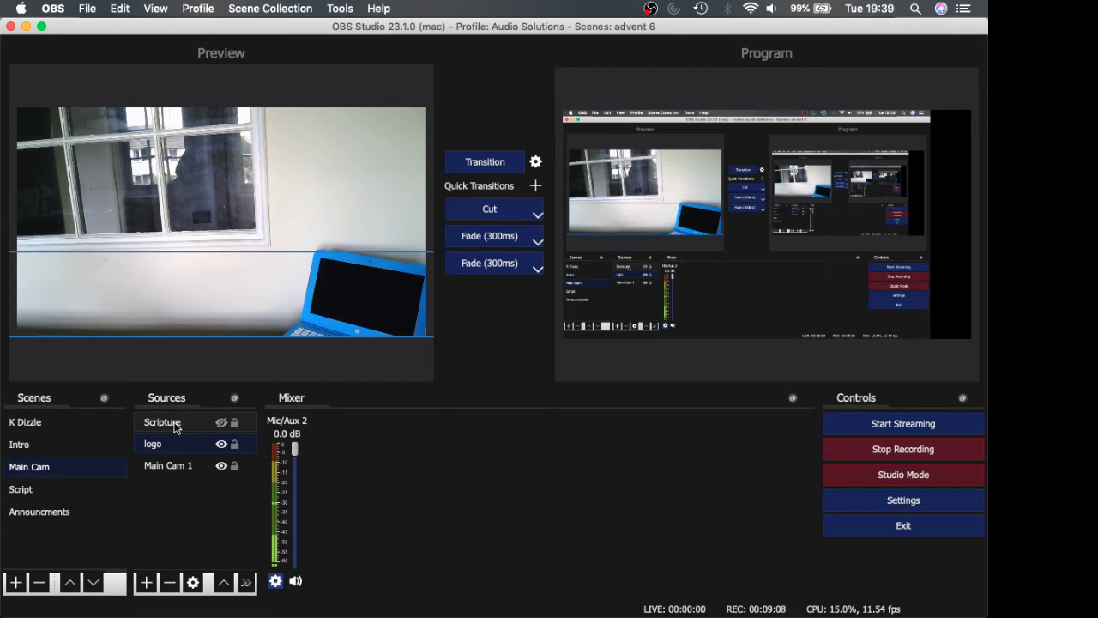
right_click(224, 313)
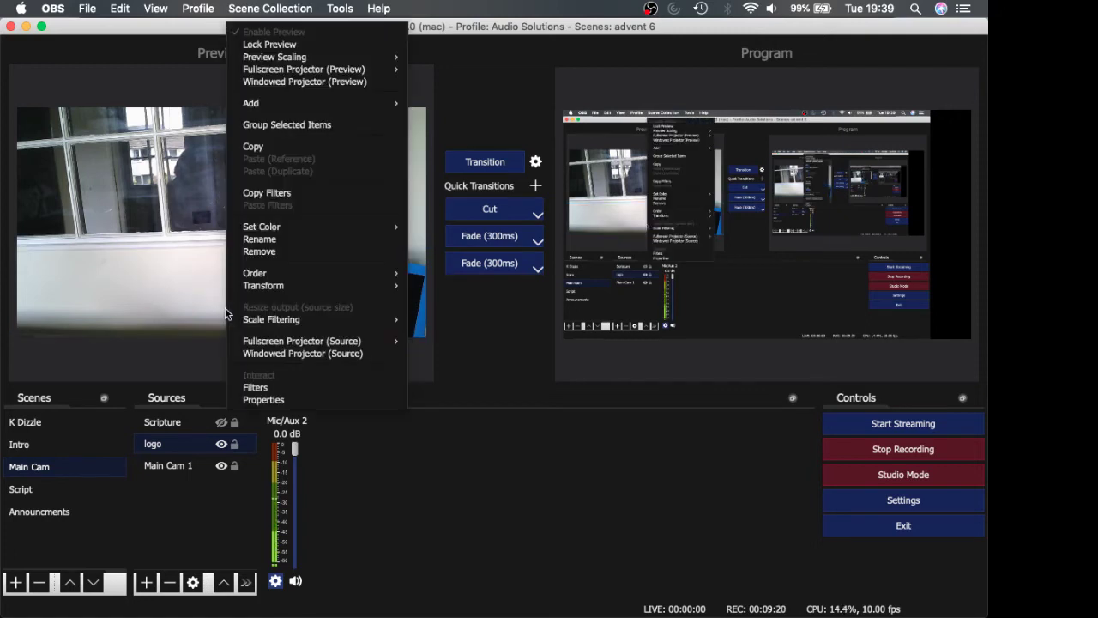
click(194, 304)
right_click(194, 303)
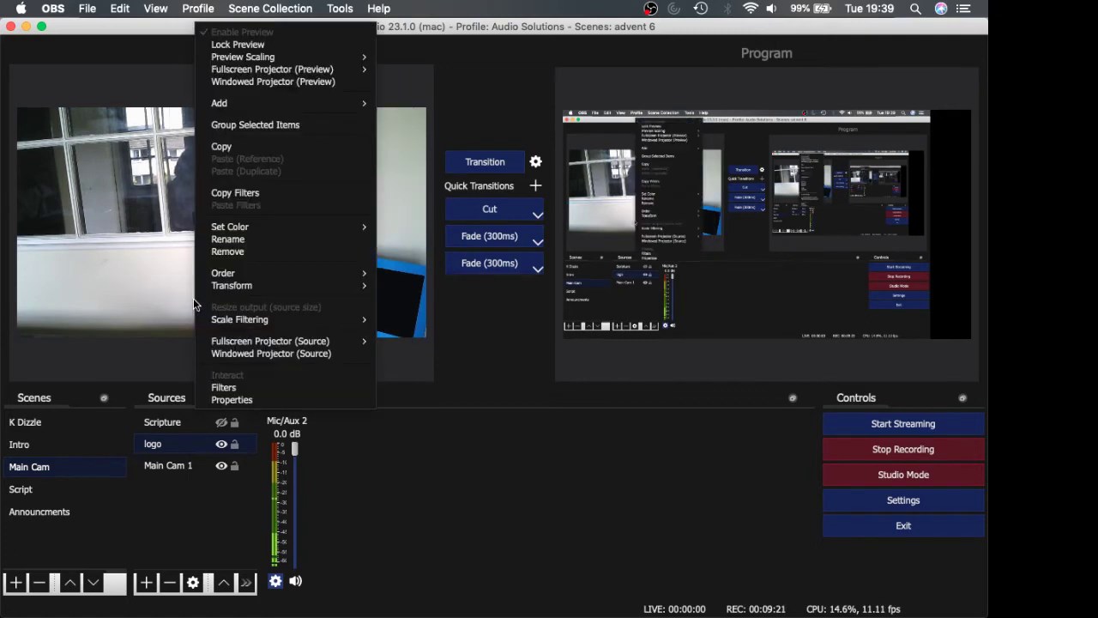
click(148, 295)
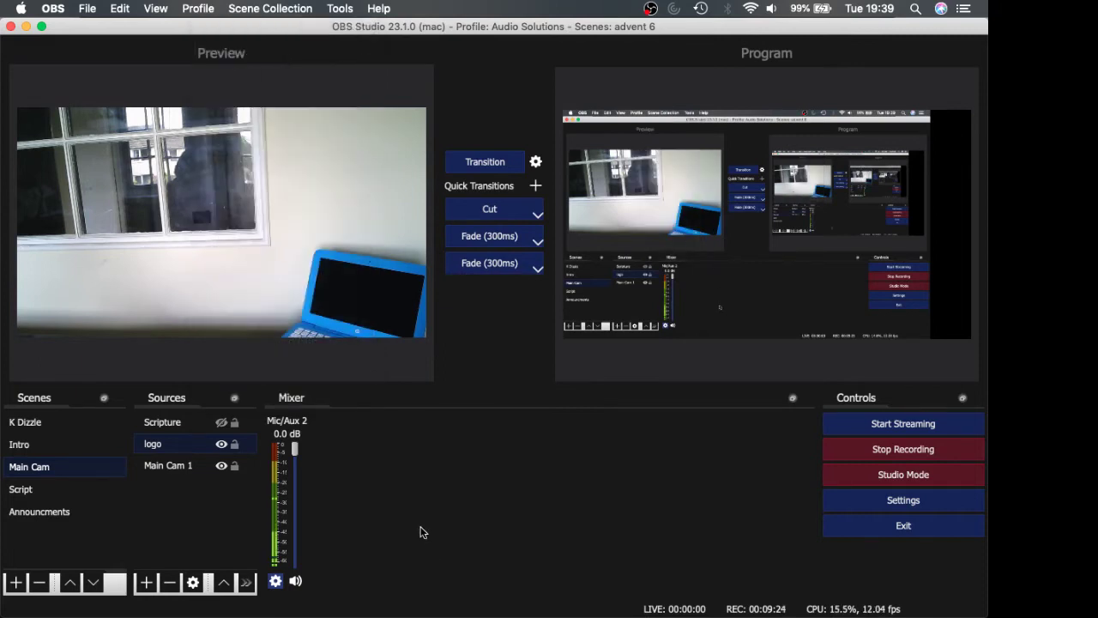
Step: Select the Scripture source in Main Cam, test hiding it and transitioning the scene live, and leave the source shown
click(256, 272)
click(245, 273)
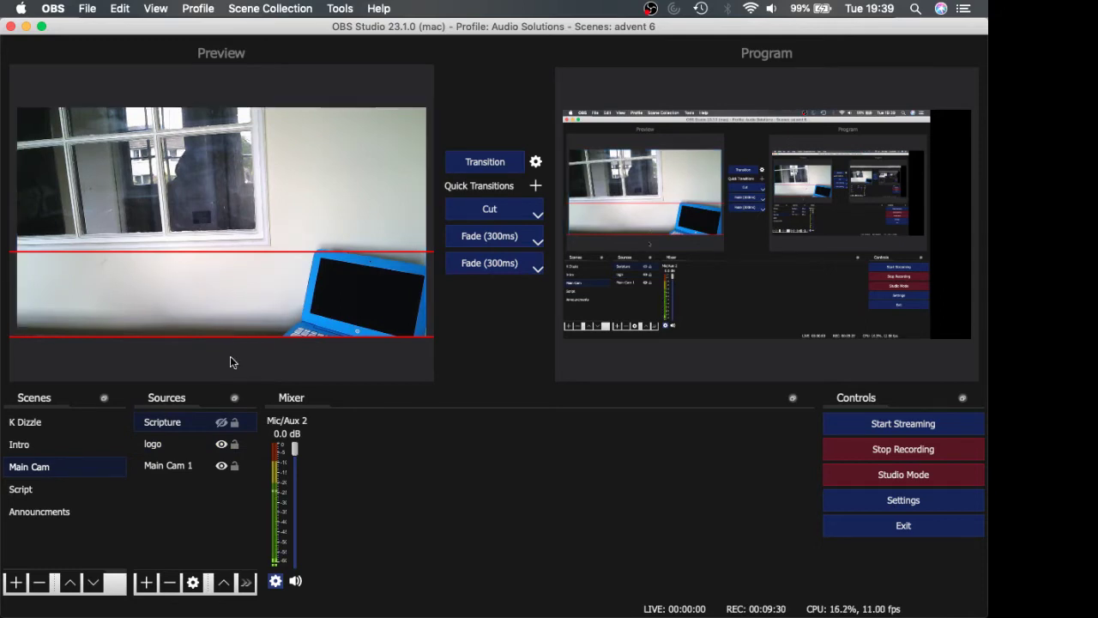
click(222, 422)
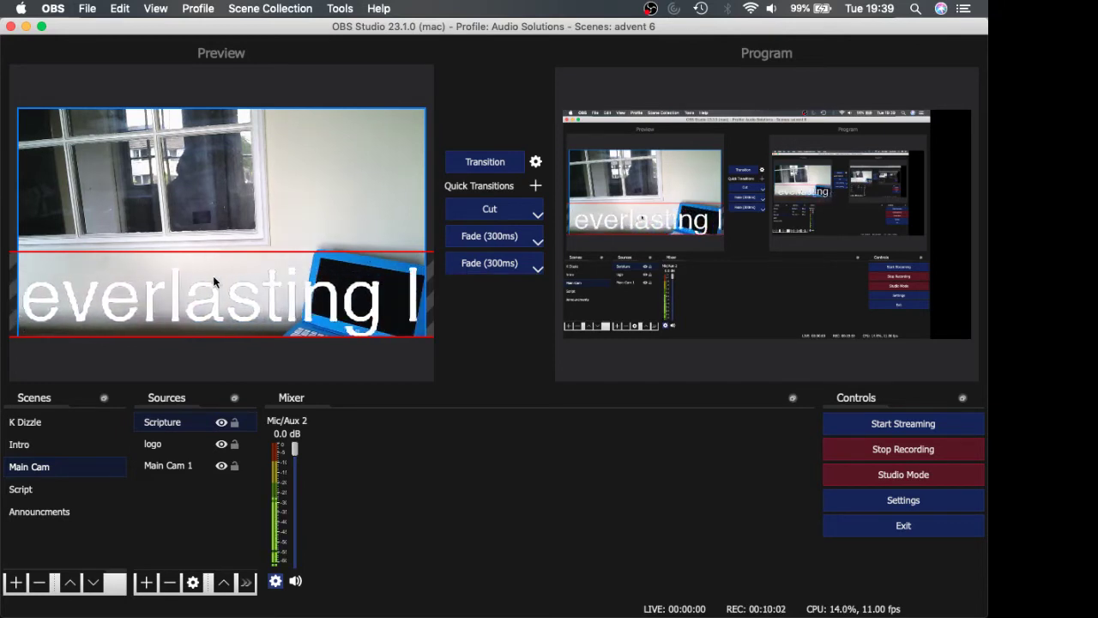
click(220, 424)
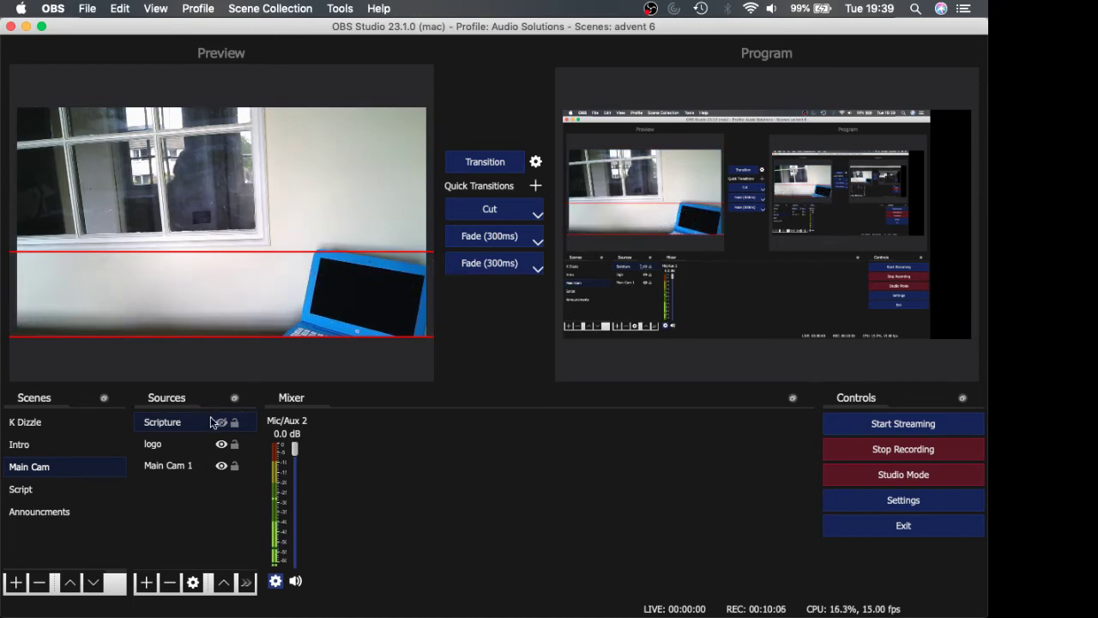
click(481, 162)
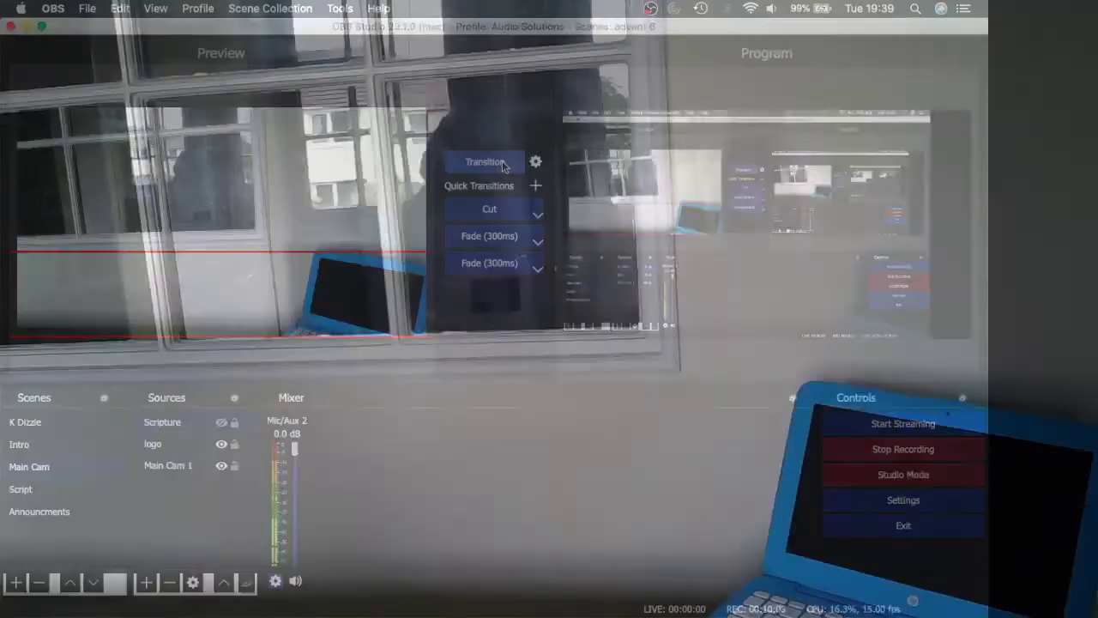
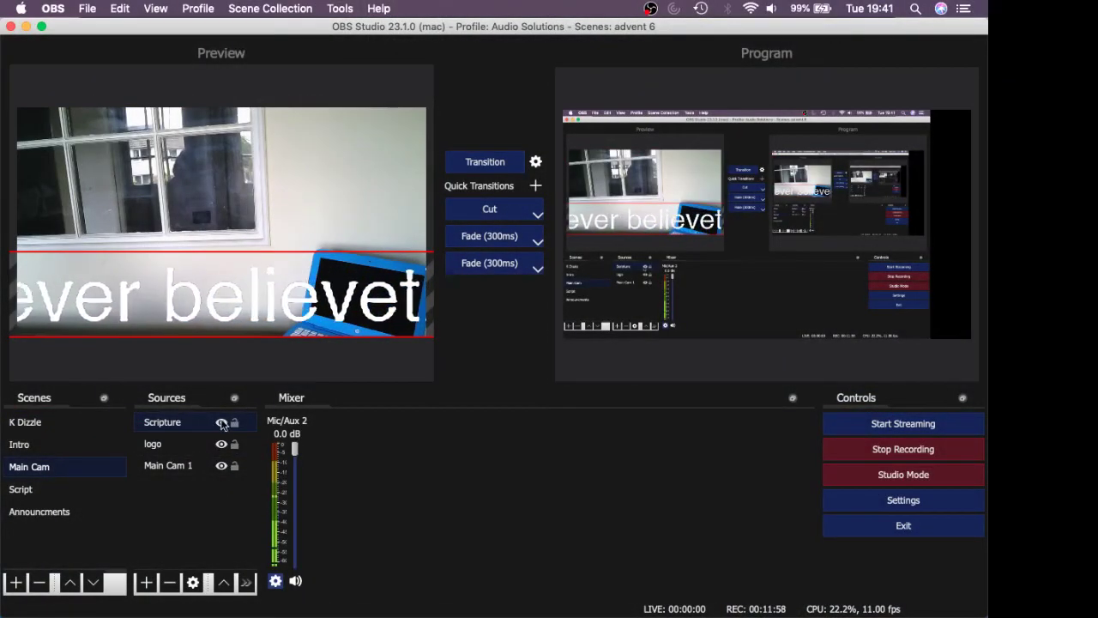
click(221, 423)
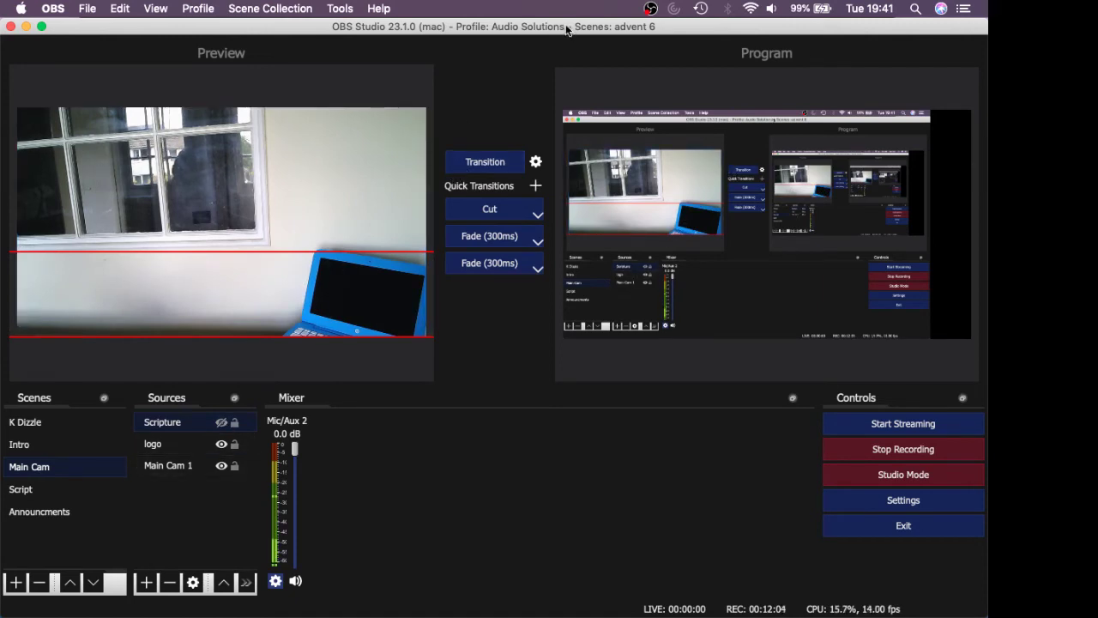
click(222, 424)
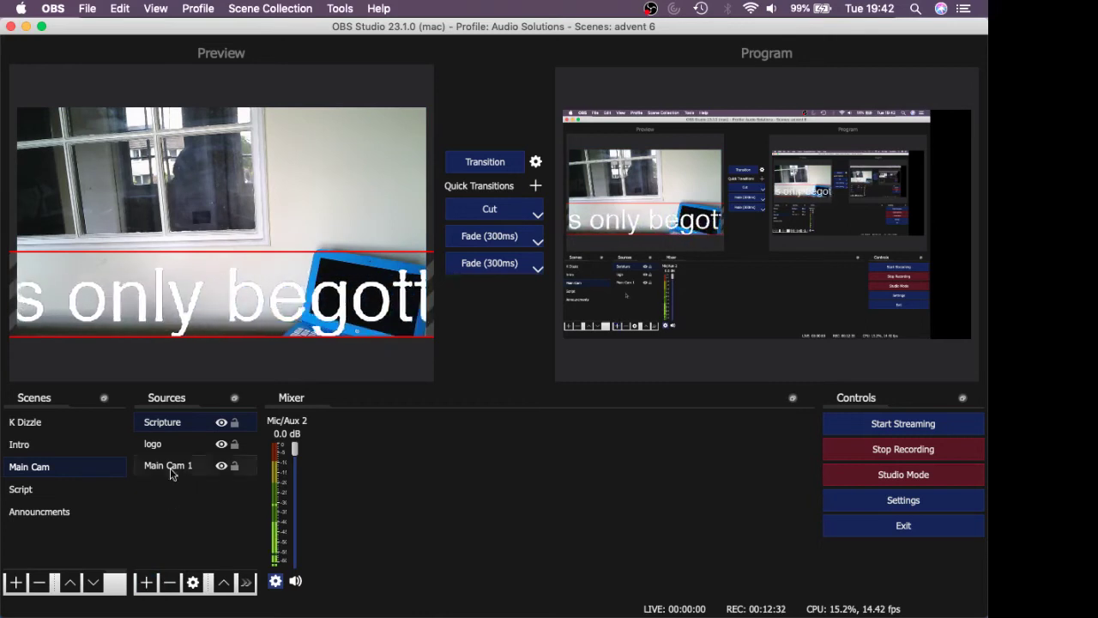
Step: Add a new Text (FreeType 2) source named "warning" to the Main Cam scene
click(147, 581)
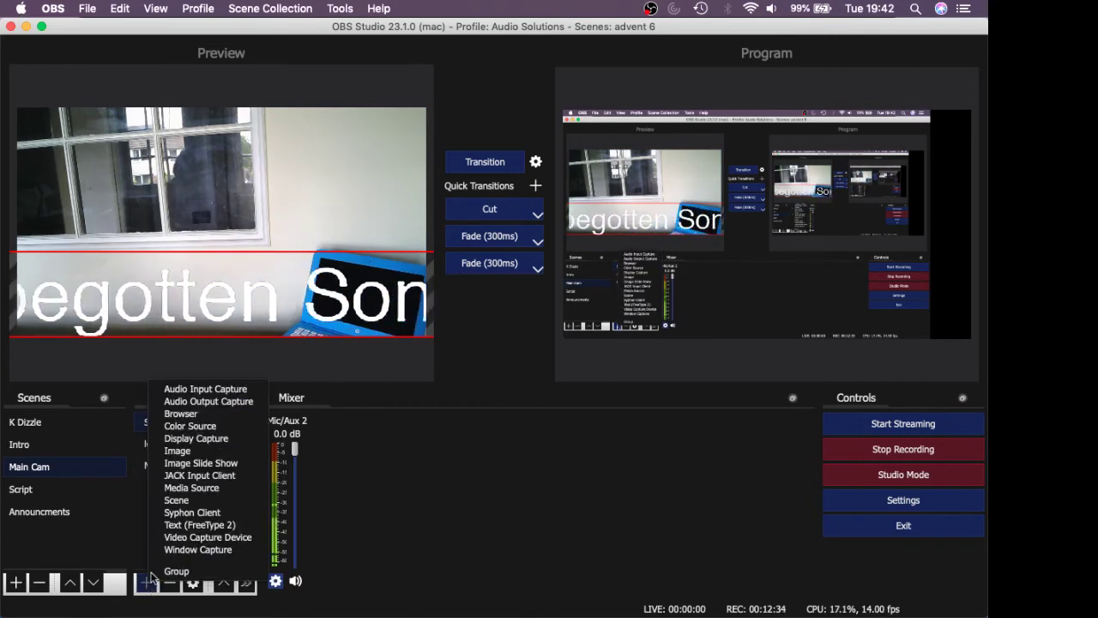
click(189, 525)
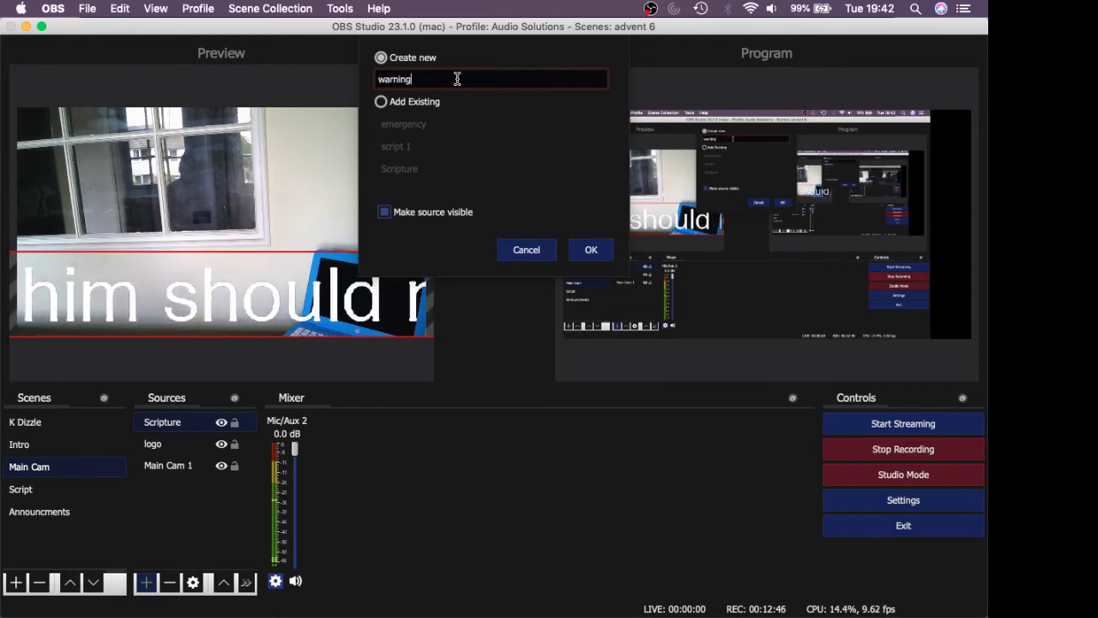
click(591, 250)
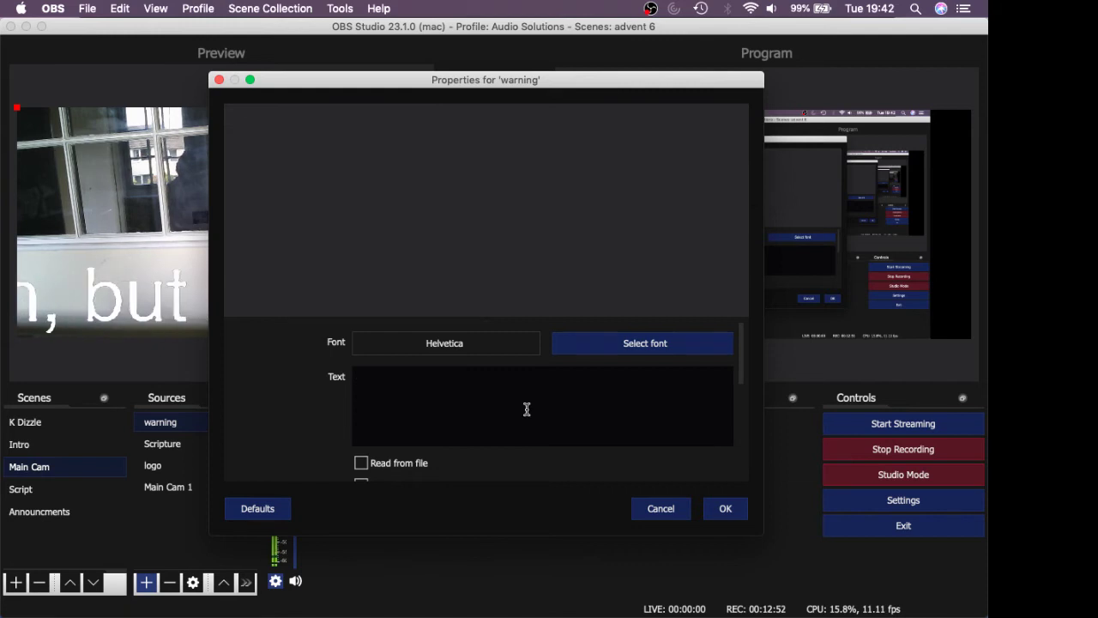
Step: Enter "danger fire" as the warning source's text, look through its remaining properties, and accept them
text(dan)
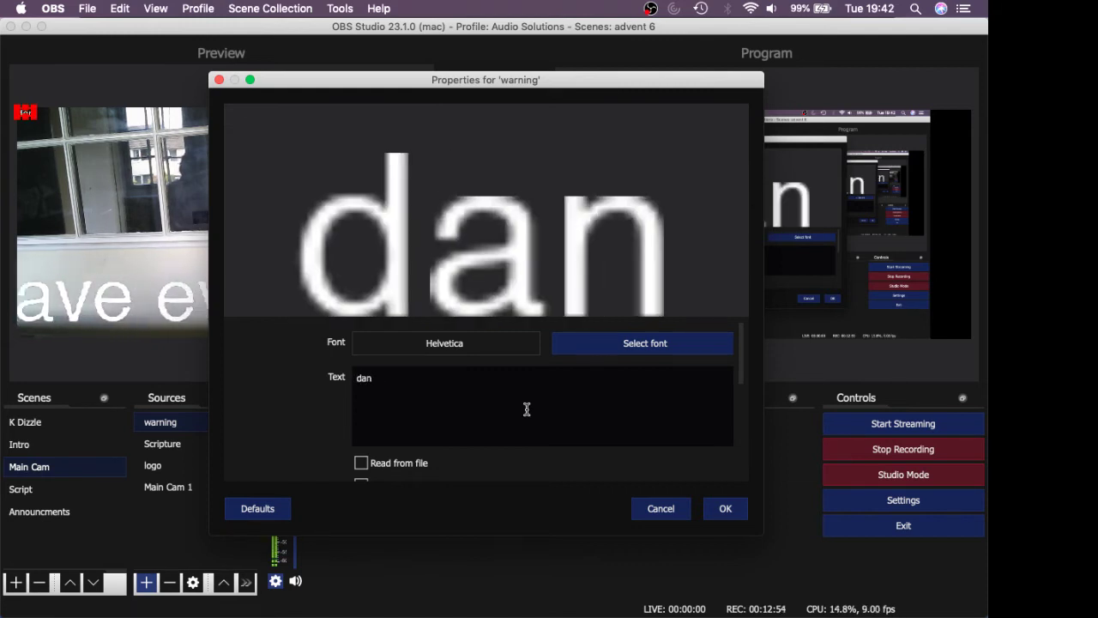
text(ger fire)
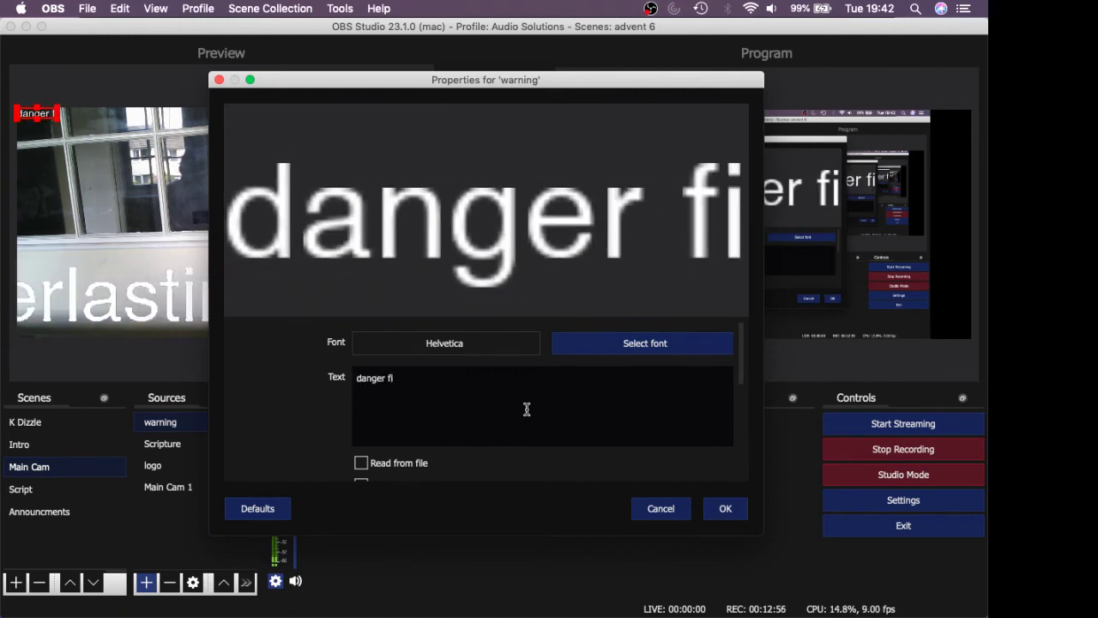
scroll(603, 426, down, 5)
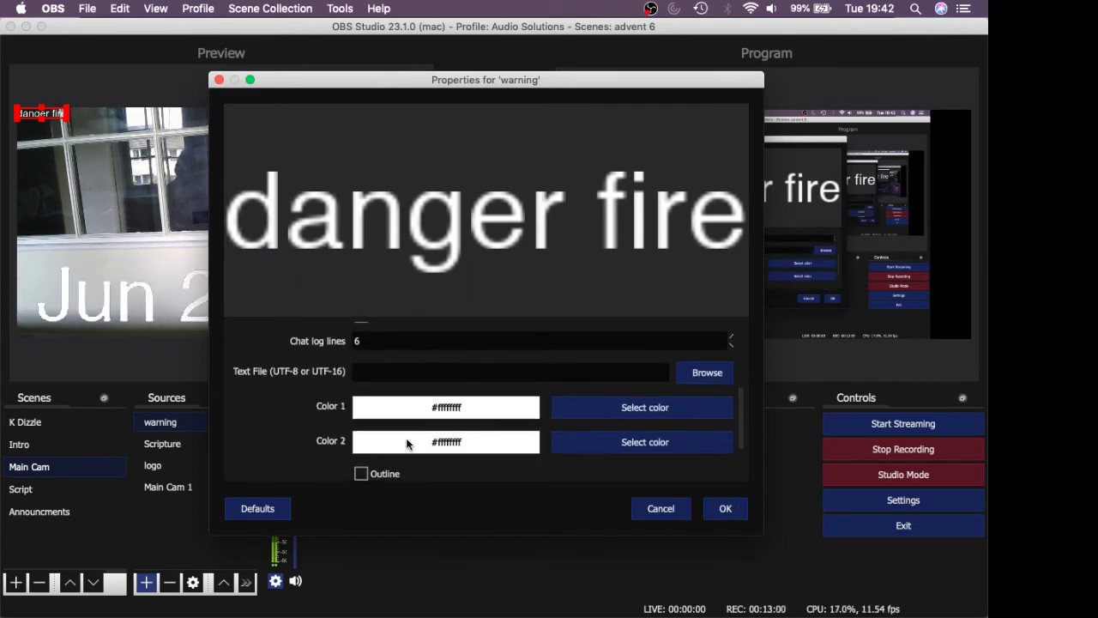
scroll(407, 442, down, 1)
scroll(526, 468, down, 3)
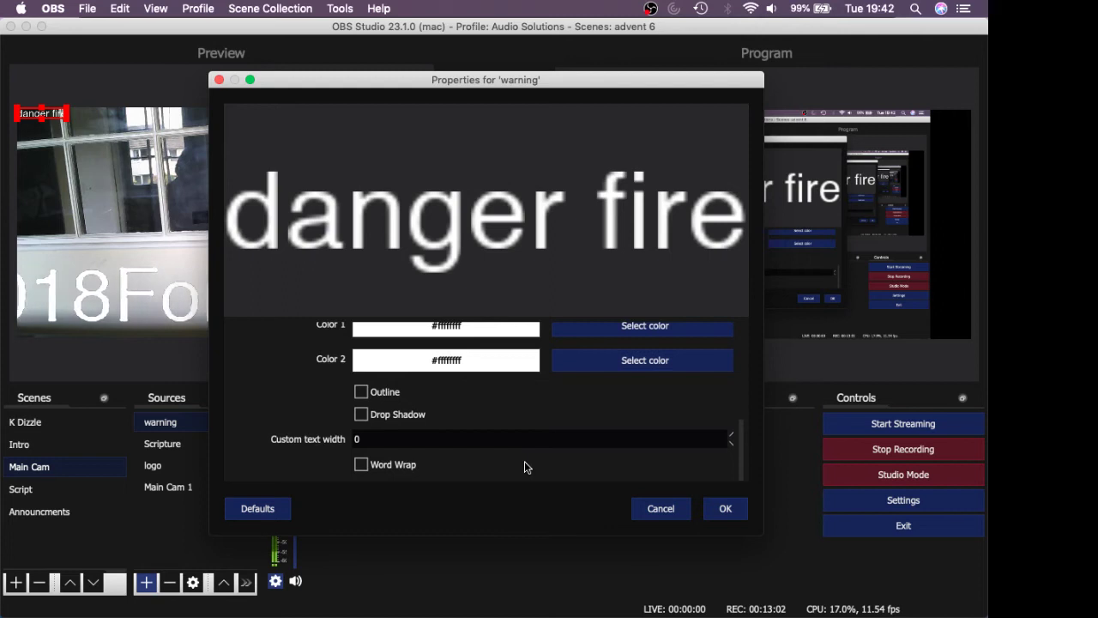
scroll(525, 383, up, 8)
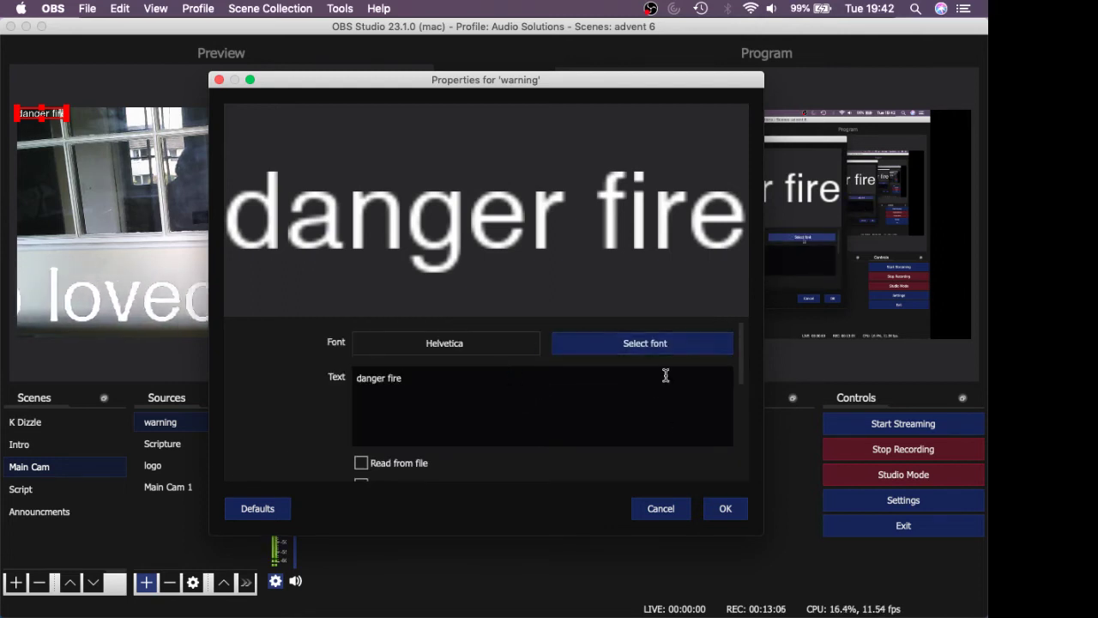
click(726, 509)
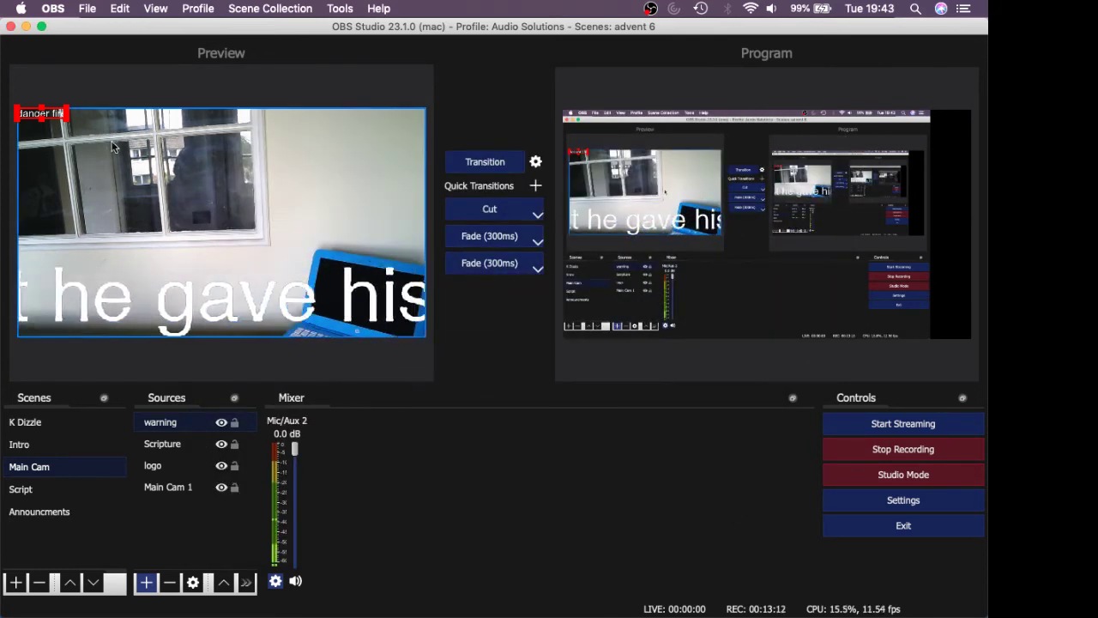
Step: Enlarge the warning text to about half the preview's width, and test transitioning Main Cam to the program output and back
drag(66, 123, 219, 154)
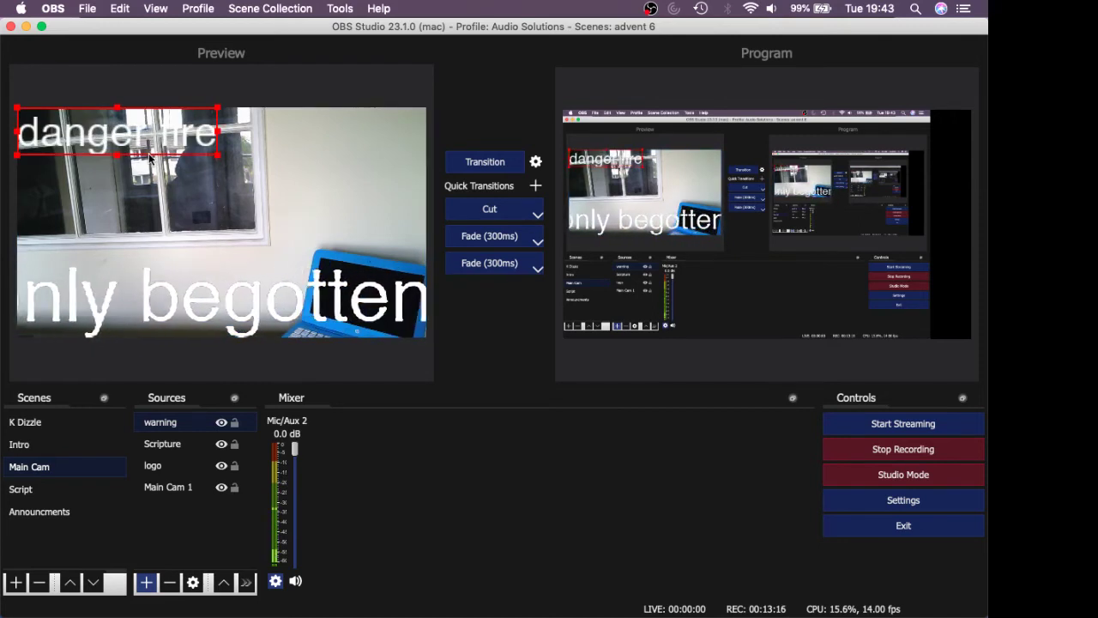
click(473, 161)
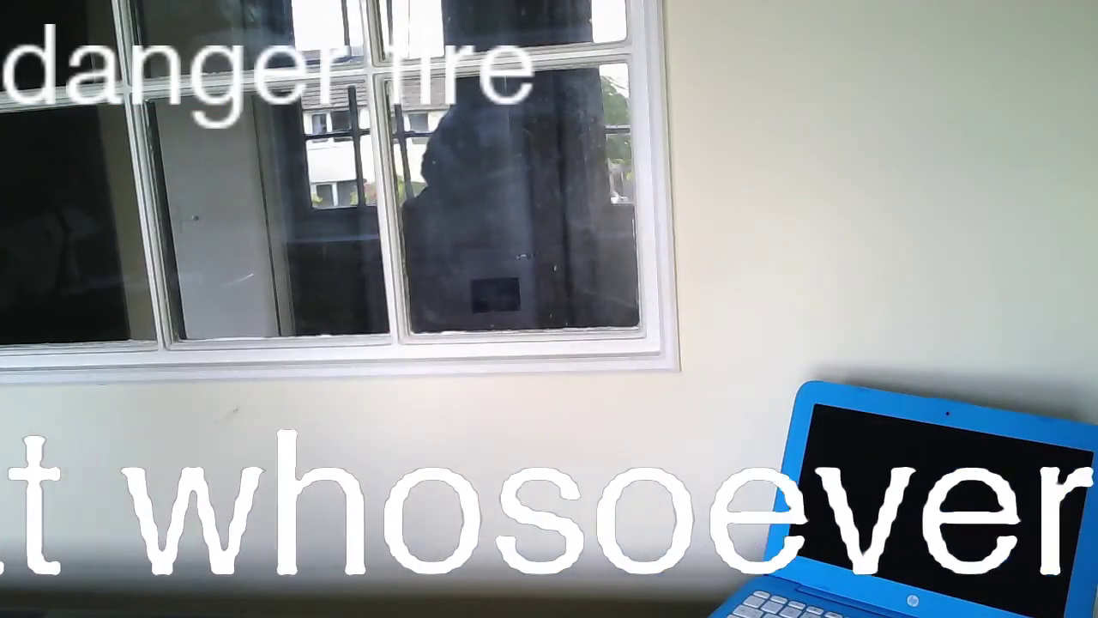
click(477, 165)
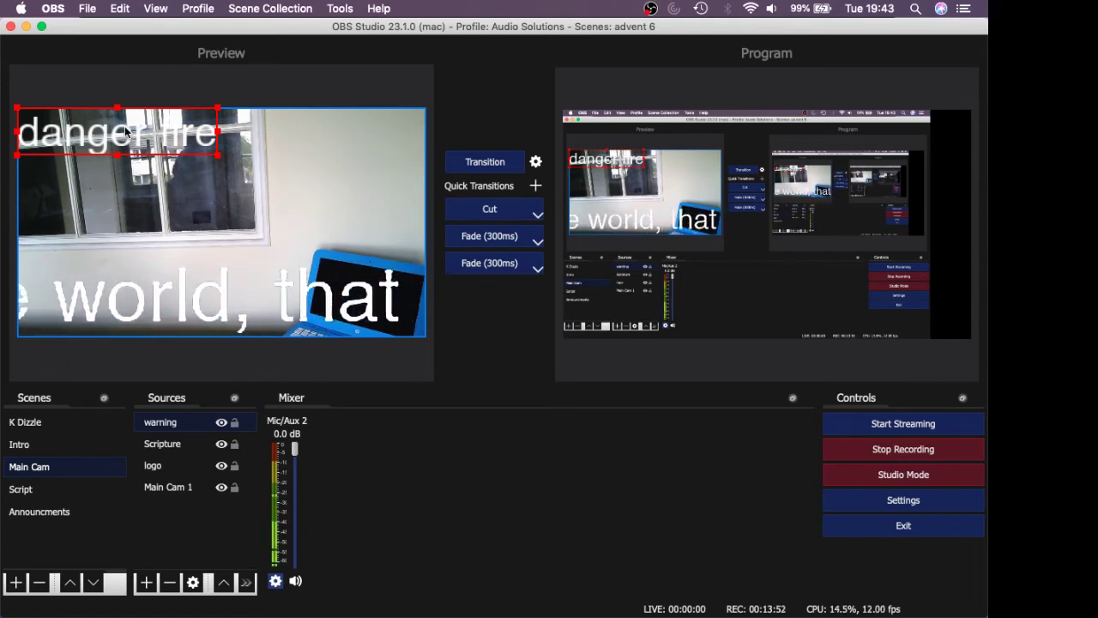
Step: Try selecting the camera, Scripture and warning layers in the preview, and view the warning source's filters without adding one
click(113, 189)
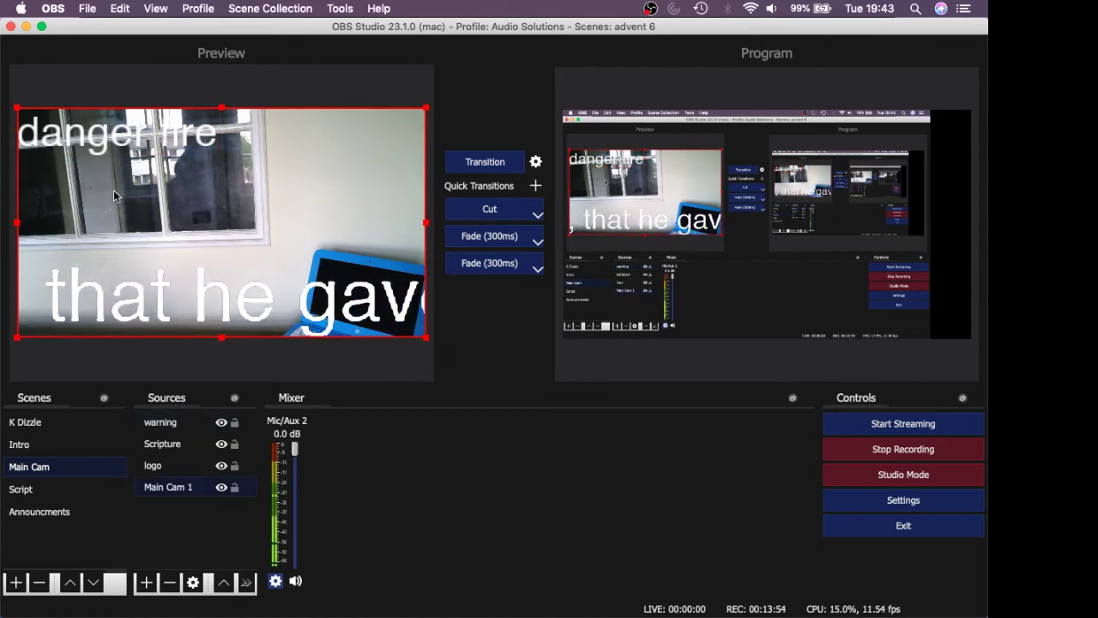
click(116, 159)
click(133, 307)
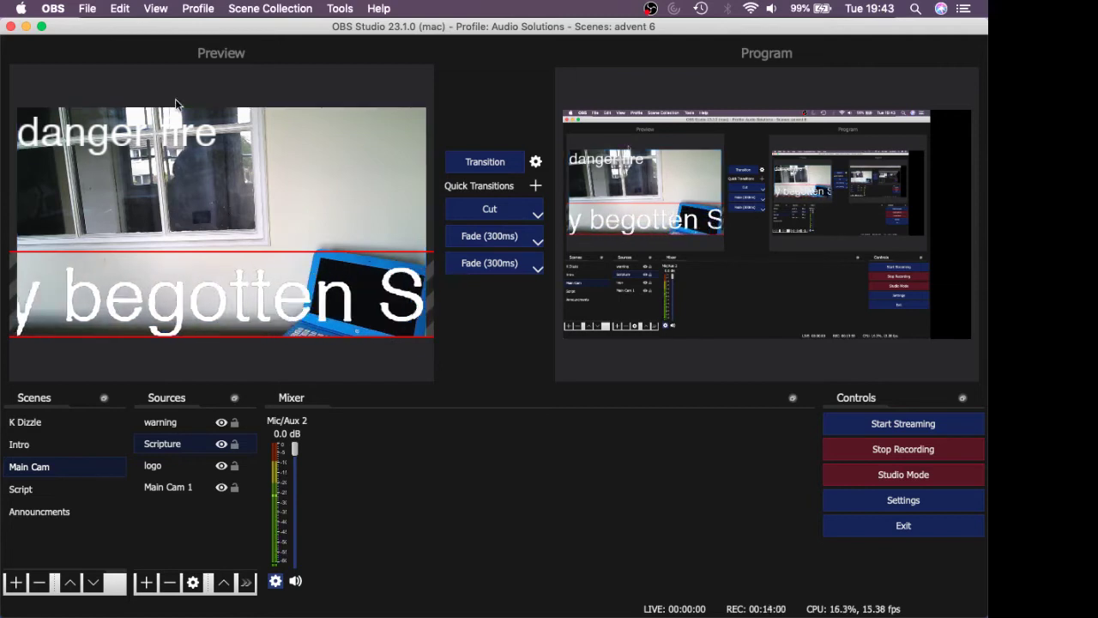
click(154, 132)
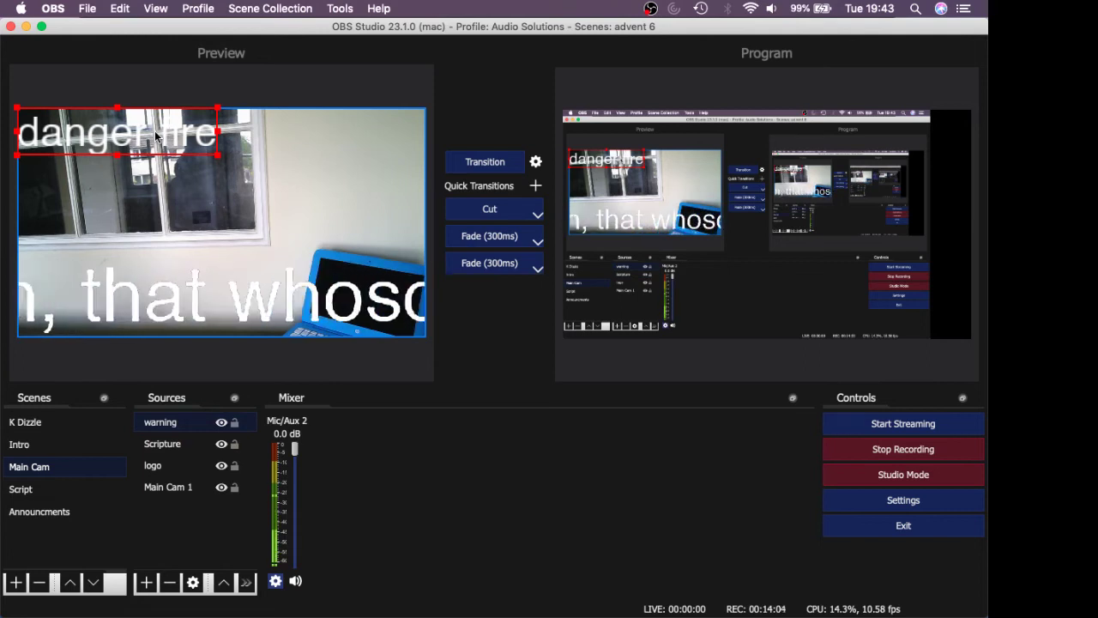
right_click(157, 135)
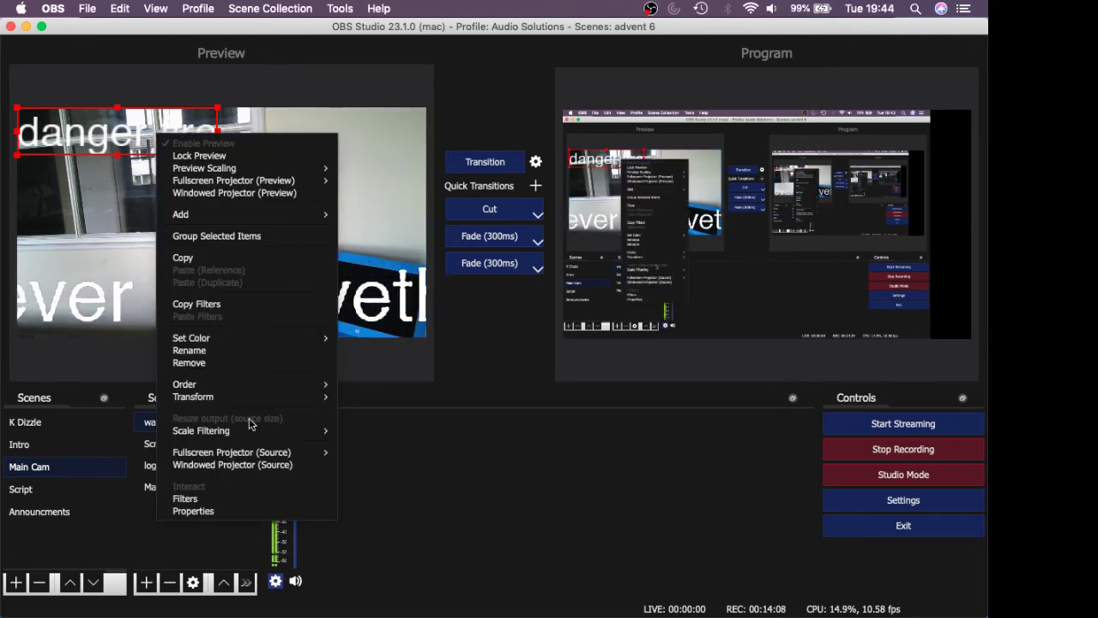
click(198, 500)
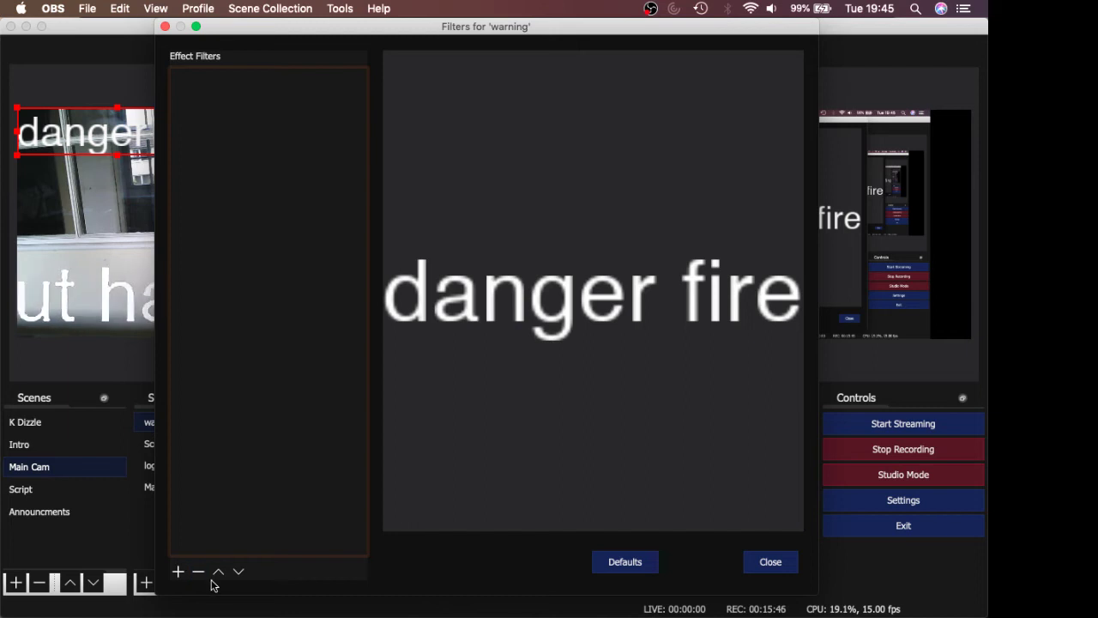
click(784, 566)
Step: Add a Scroll effect filter to the warning text source, keeping the default filter name
click(183, 189)
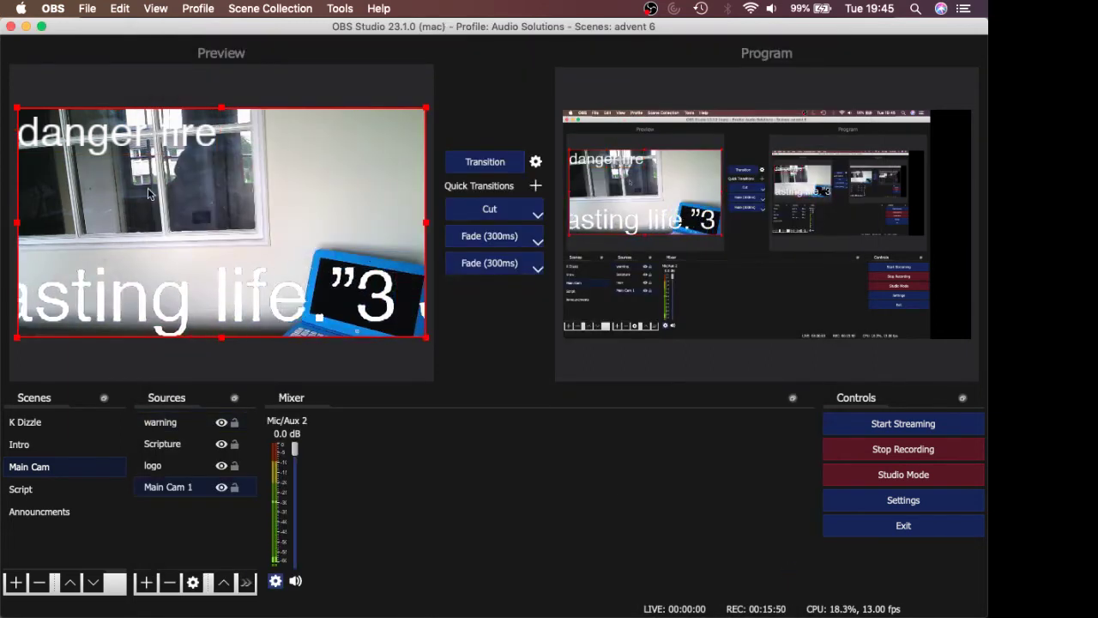
click(135, 133)
right_click(135, 133)
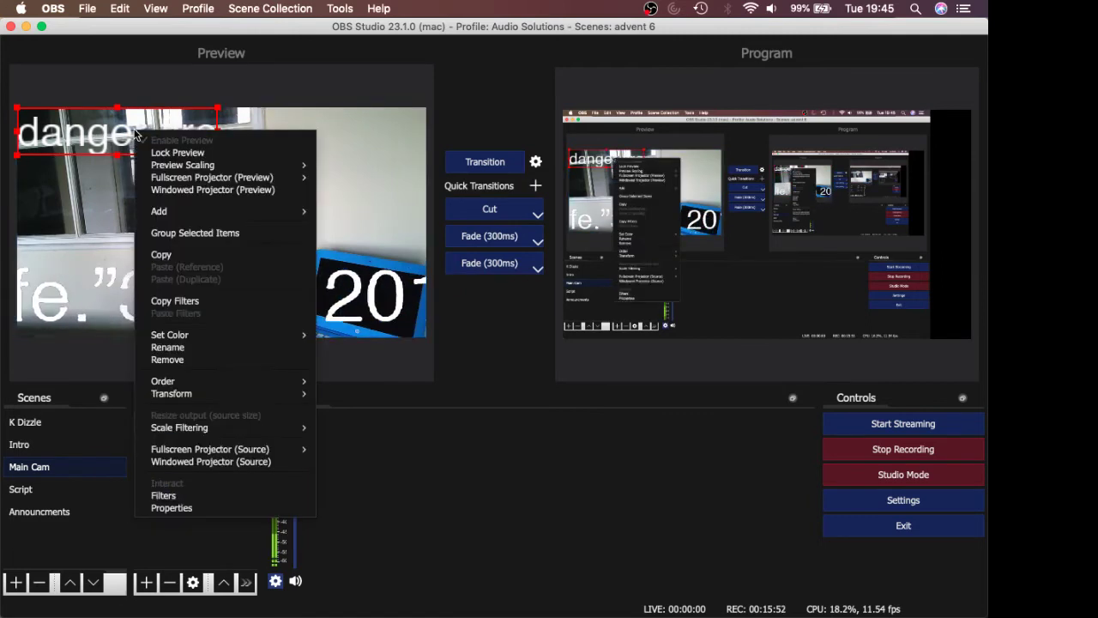
click(172, 497)
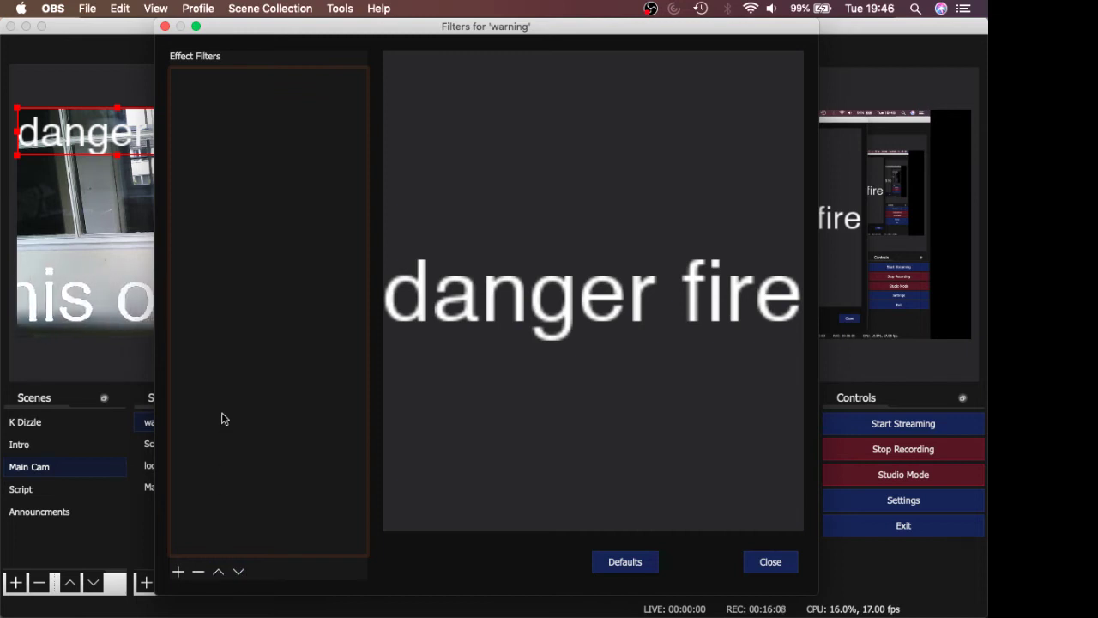
click(178, 571)
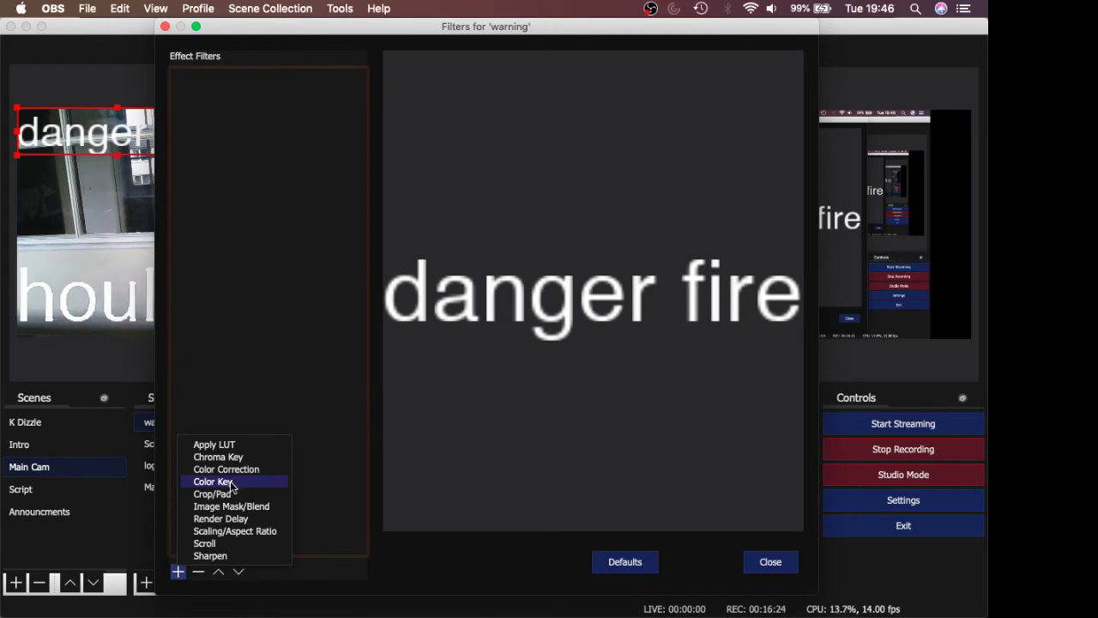
click(220, 546)
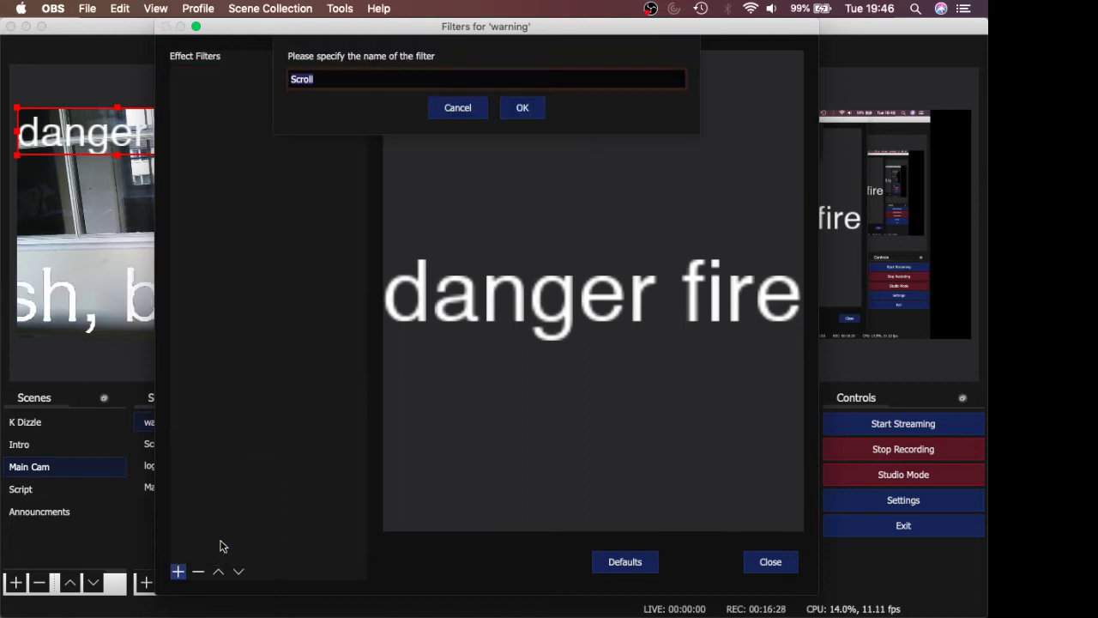
click(523, 108)
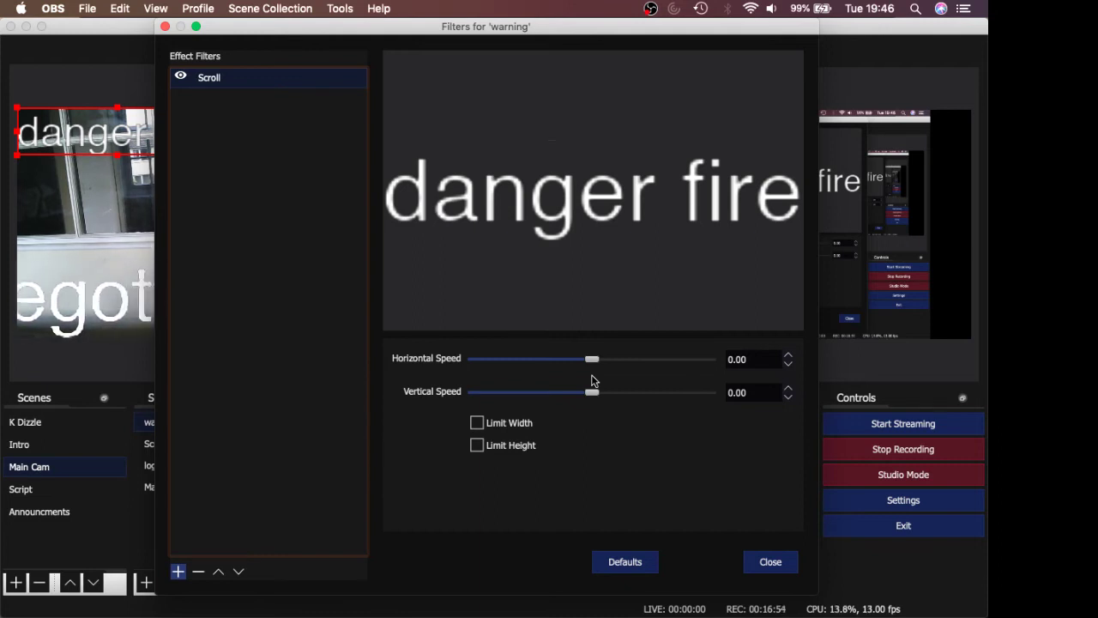
Step: Set the Scroll filter's horizontal speed to 43.00 for the warning text and close the filters
drag(591, 364, 590, 364)
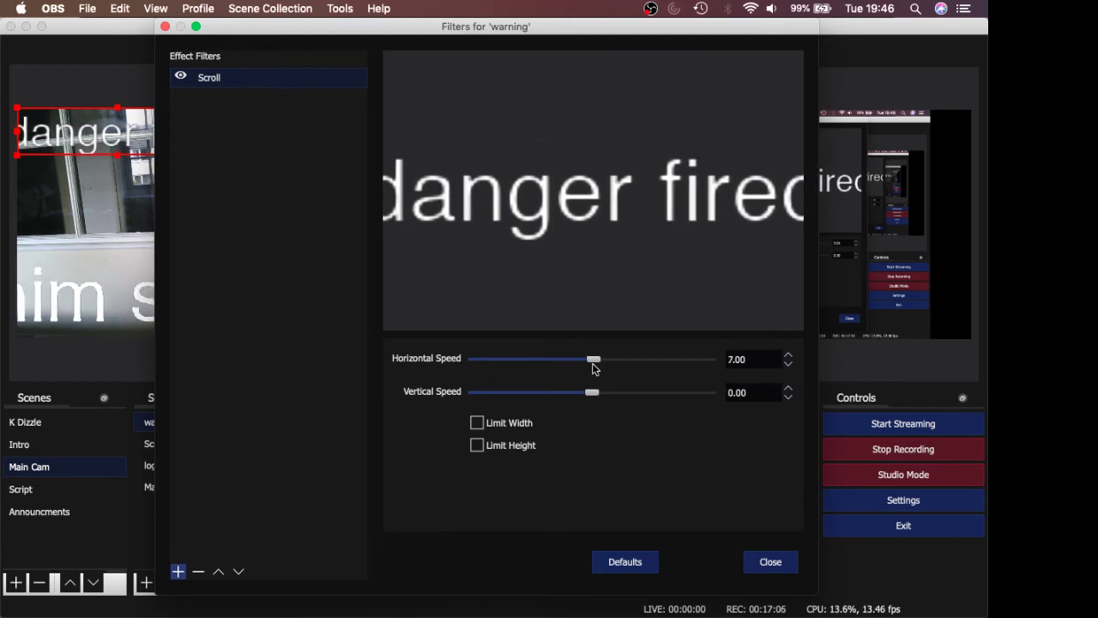
drag(593, 362, 602, 371)
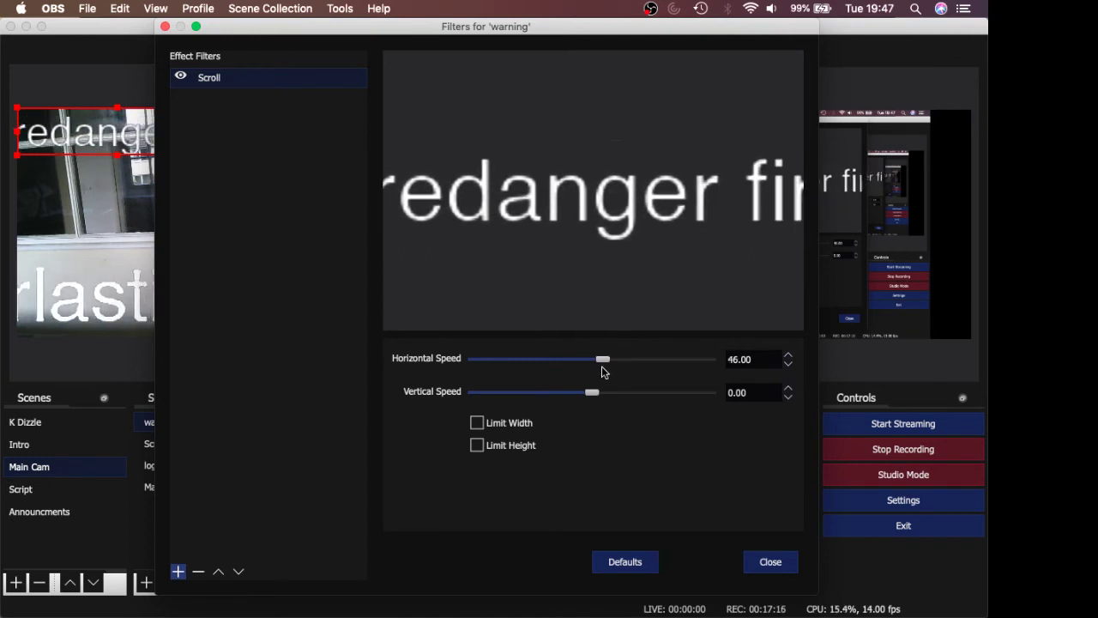
drag(602, 361, 601, 362)
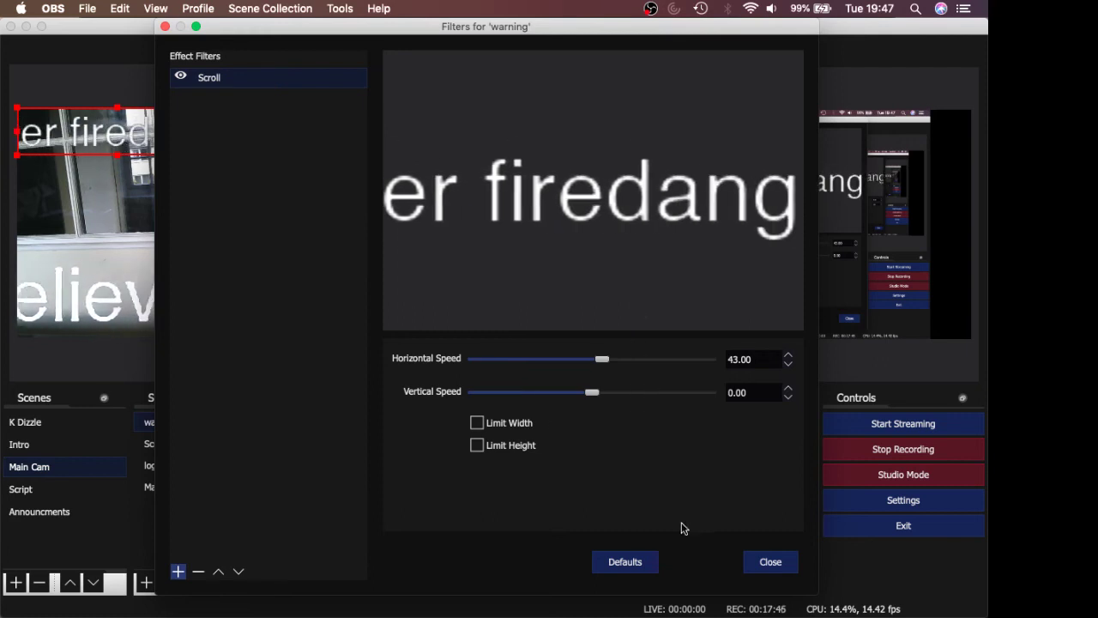
click(772, 563)
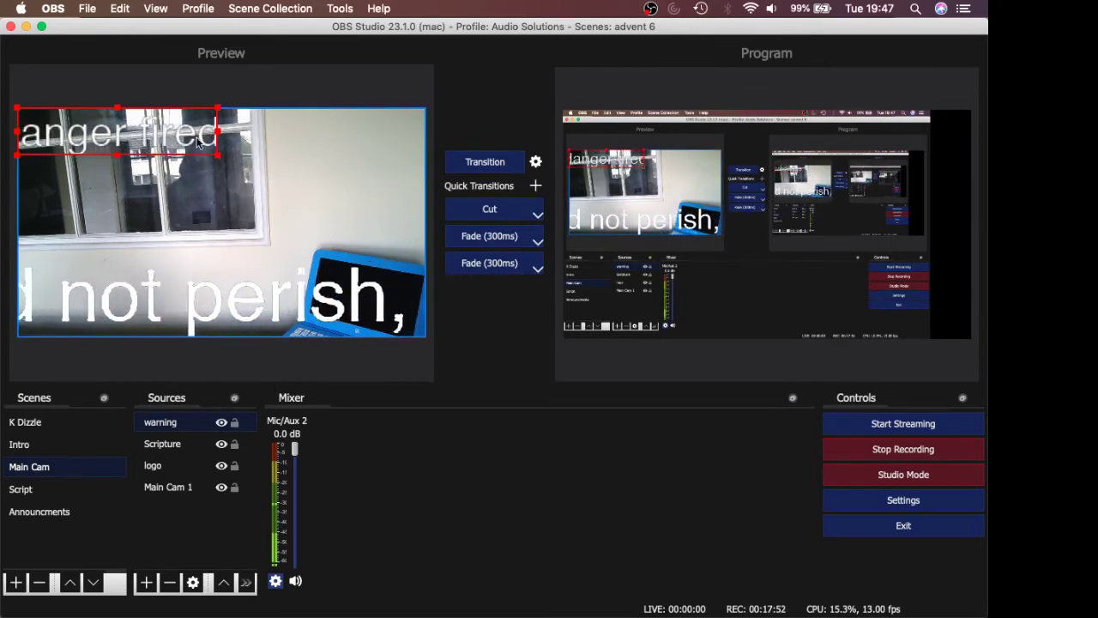
click(161, 312)
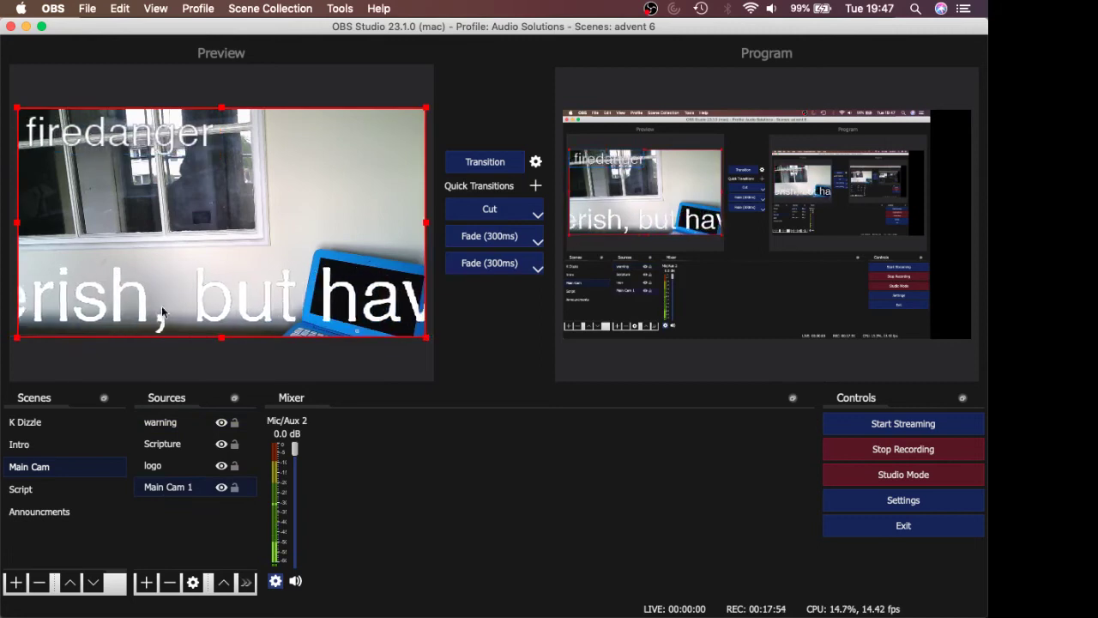
click(194, 583)
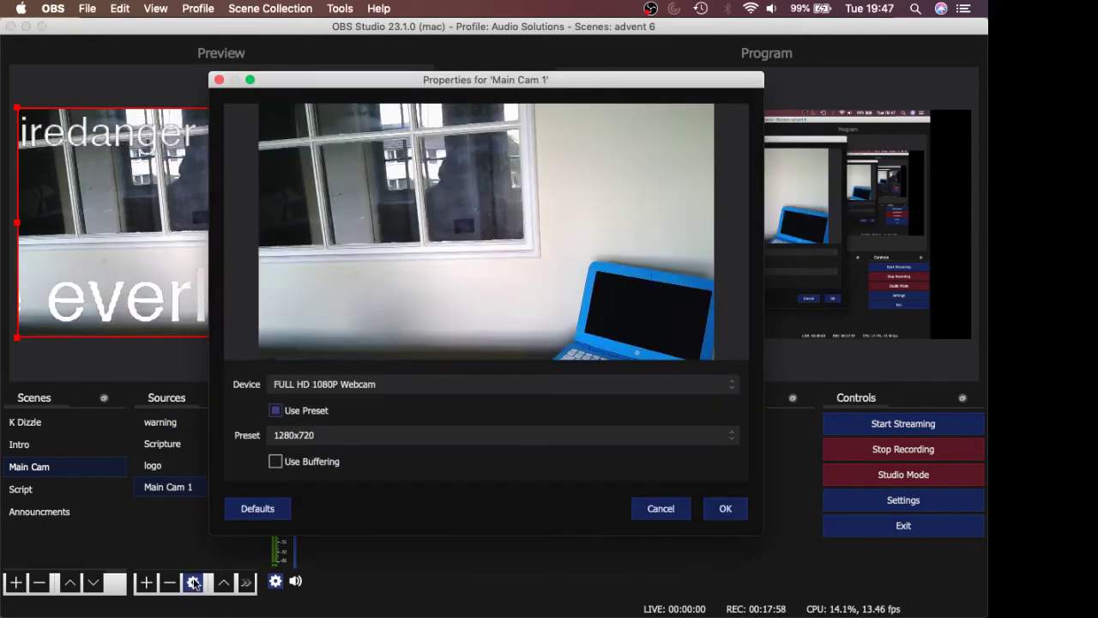
click(676, 512)
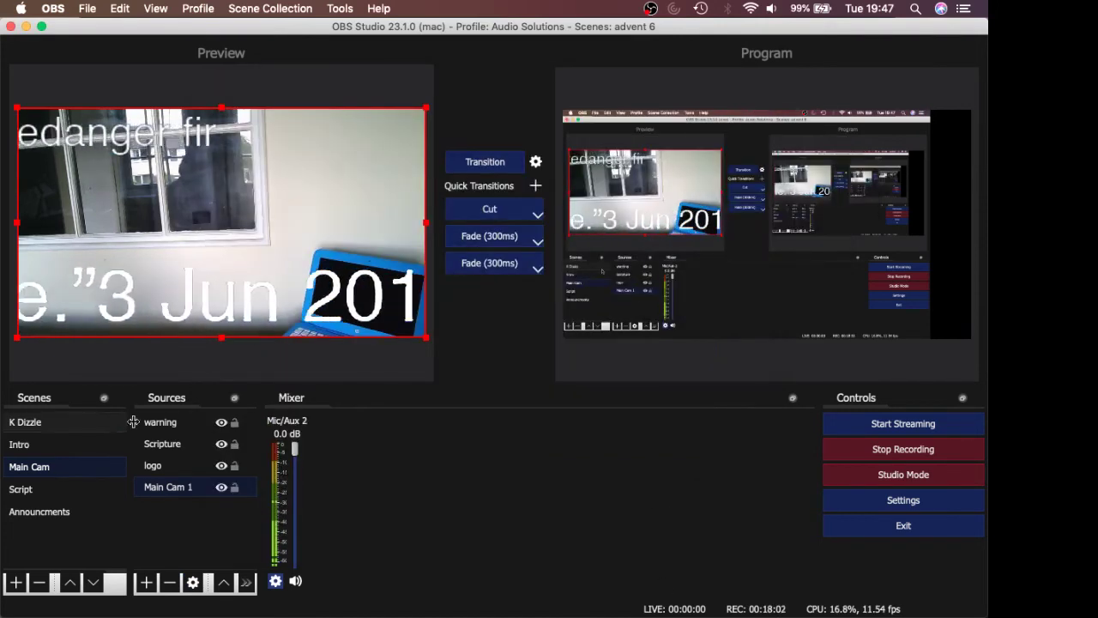
Step: Add a long run of trailing spaces after "danger fire" in the warning source's text, and accept the properties
click(156, 422)
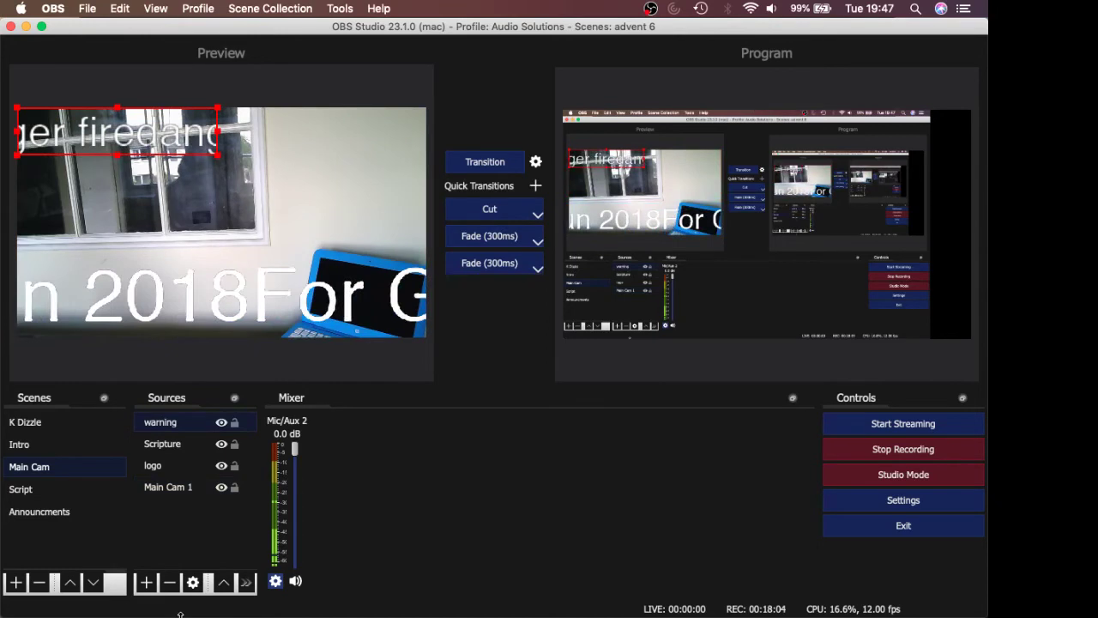
click(193, 582)
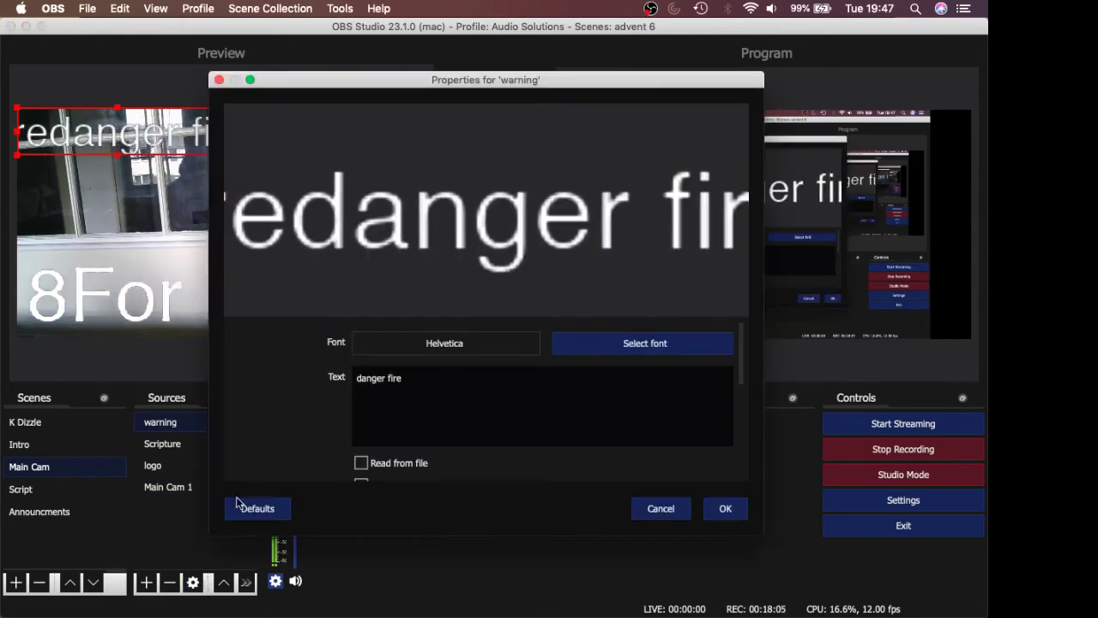
click(407, 378)
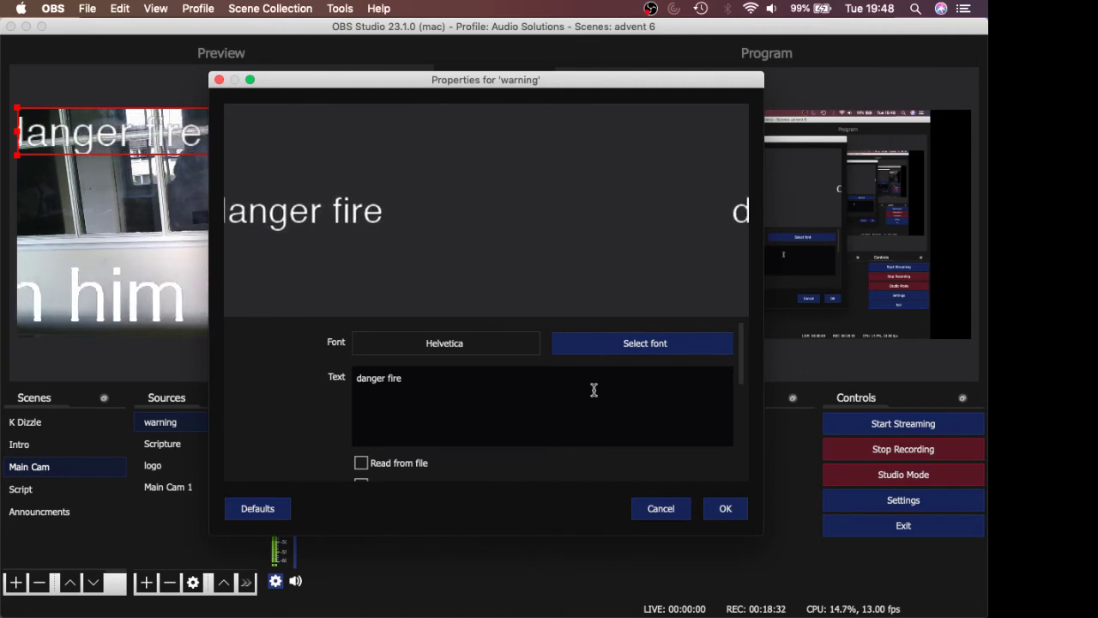
click(724, 509)
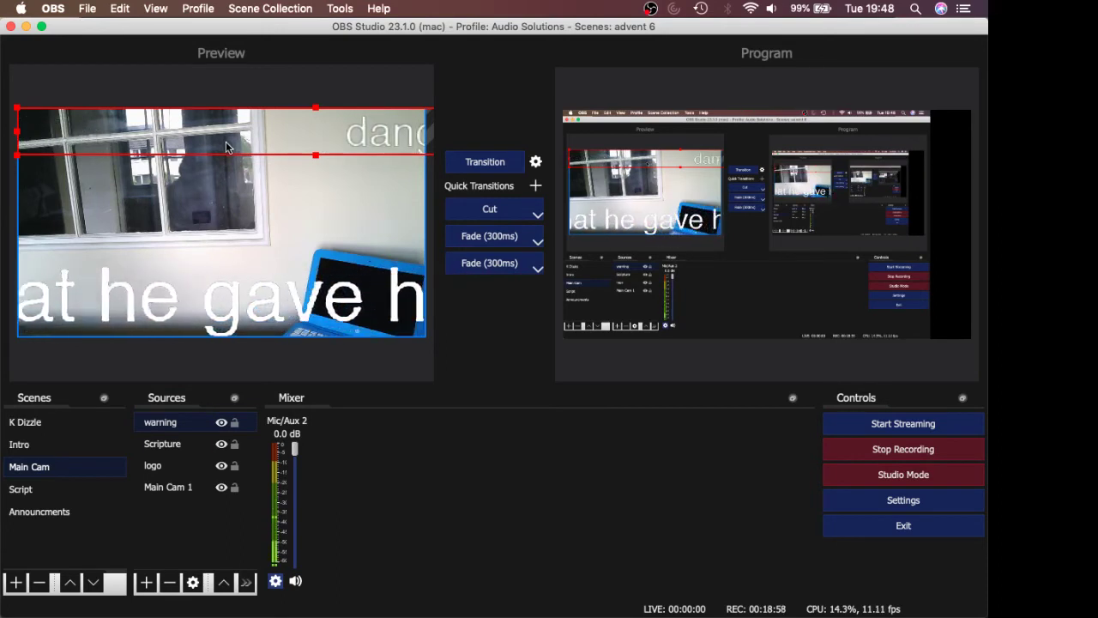
Step: Add a Chroma Key effect filter to the warning text source, keeping the default filter name
right_click(323, 140)
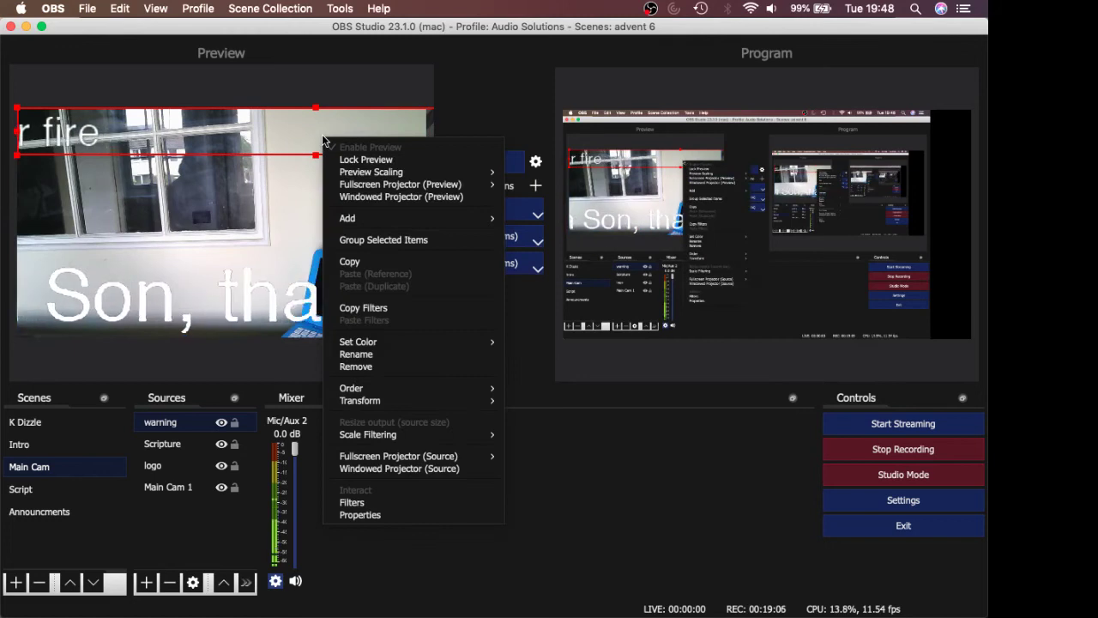
click(352, 503)
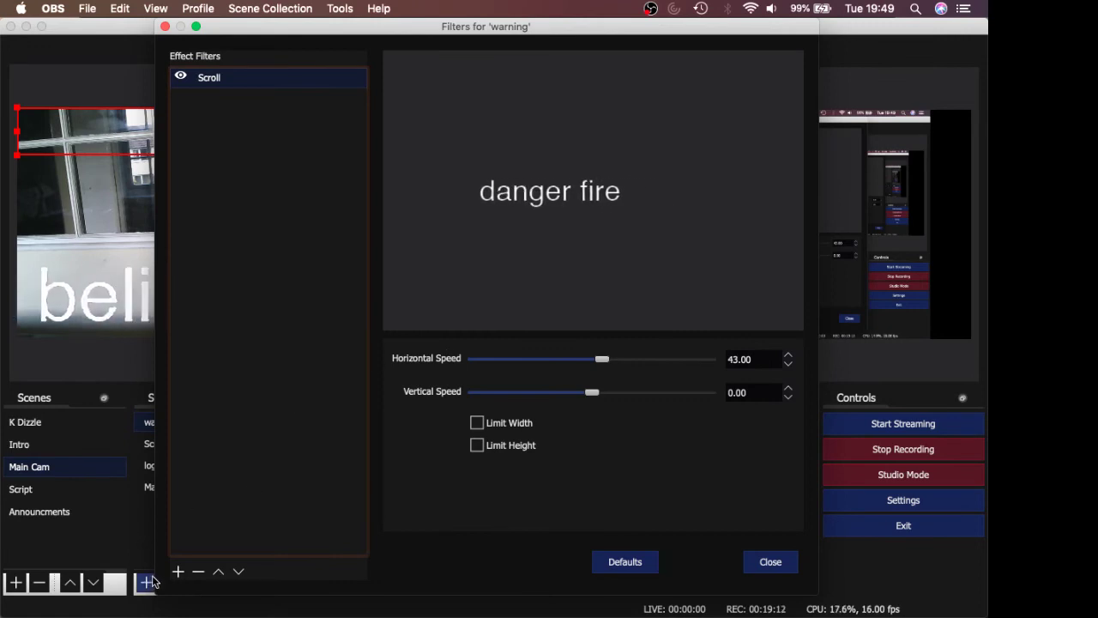
click(178, 571)
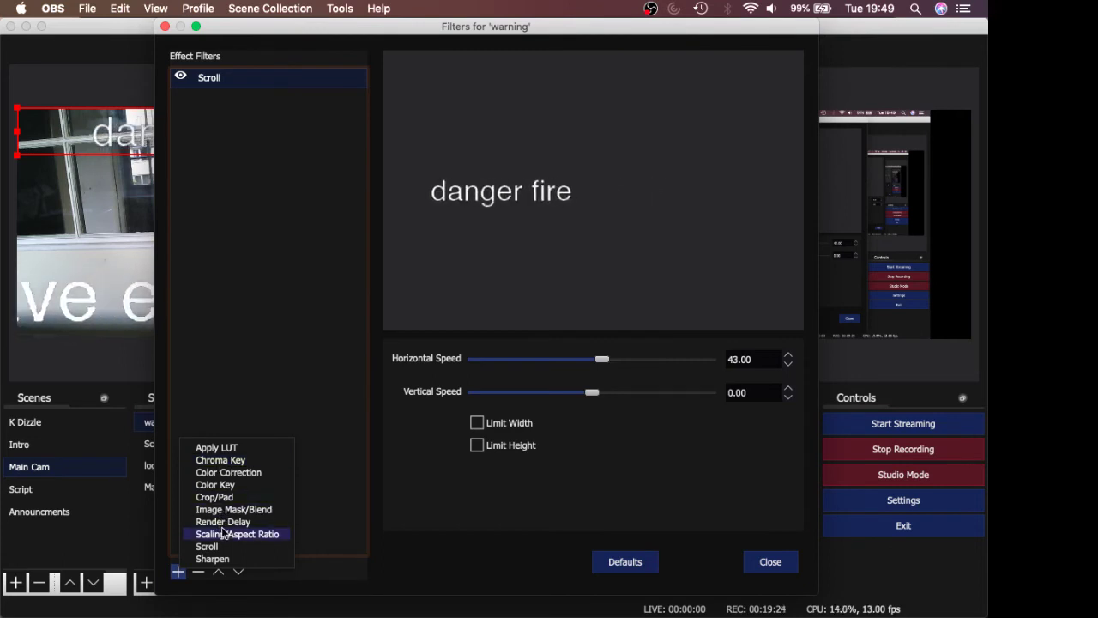
click(222, 461)
click(520, 109)
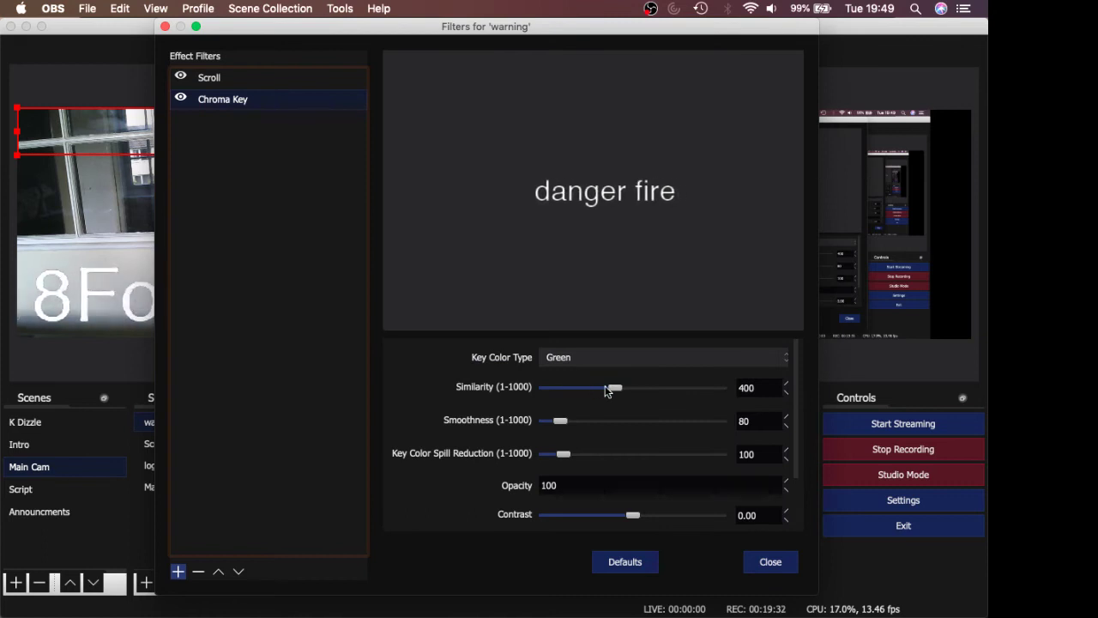
Step: Set the warning's Chroma Key filter to key color type Magenta with opacity 49, and close the filters
click(612, 360)
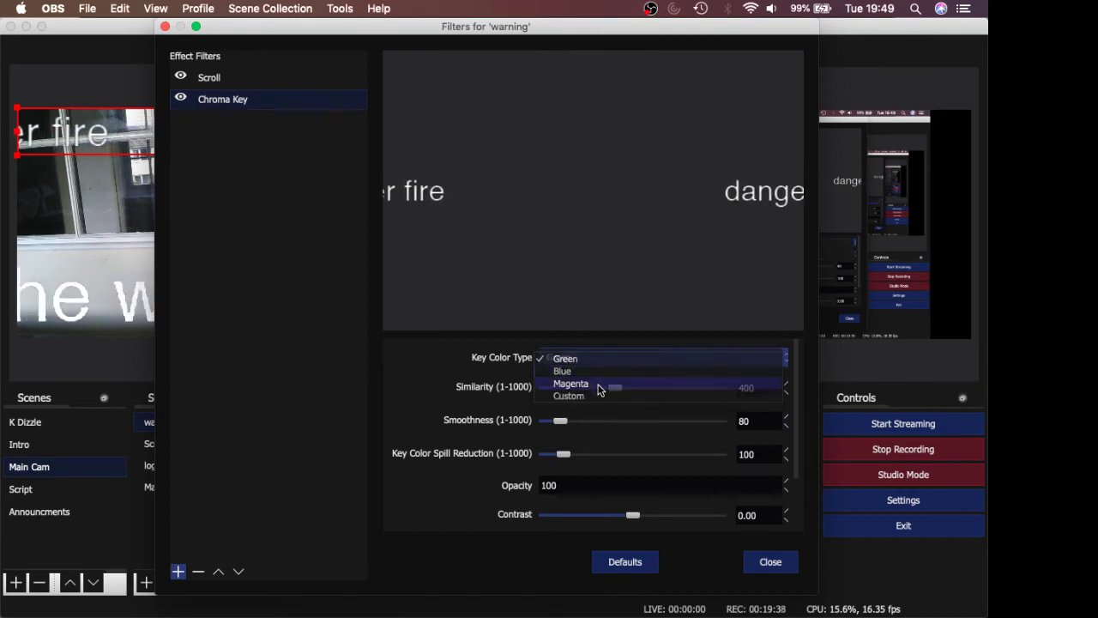
click(601, 384)
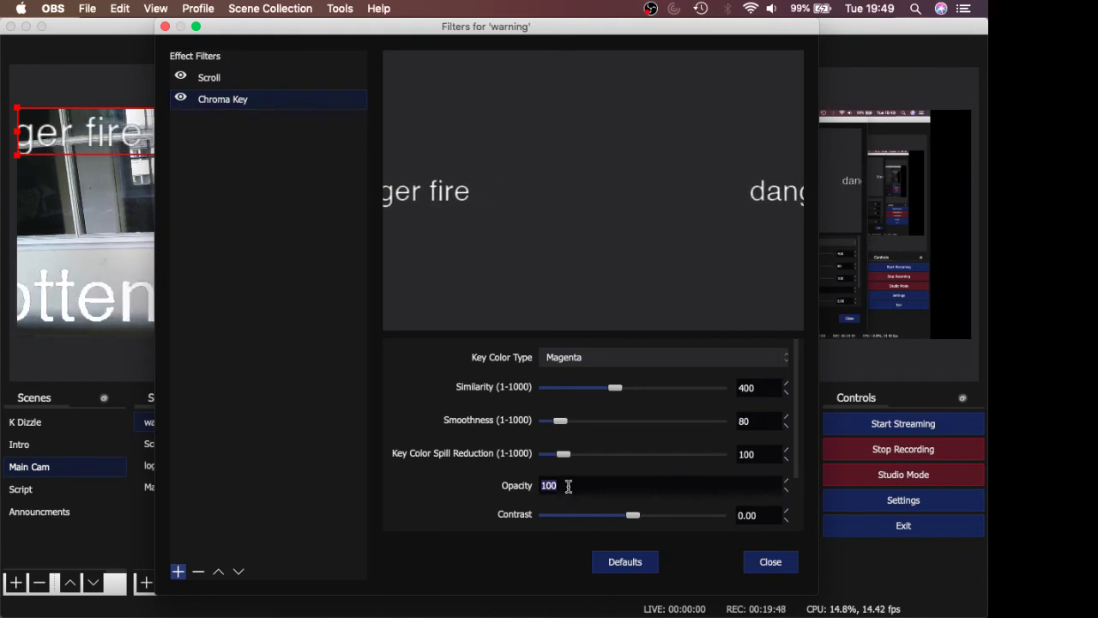
click(787, 490)
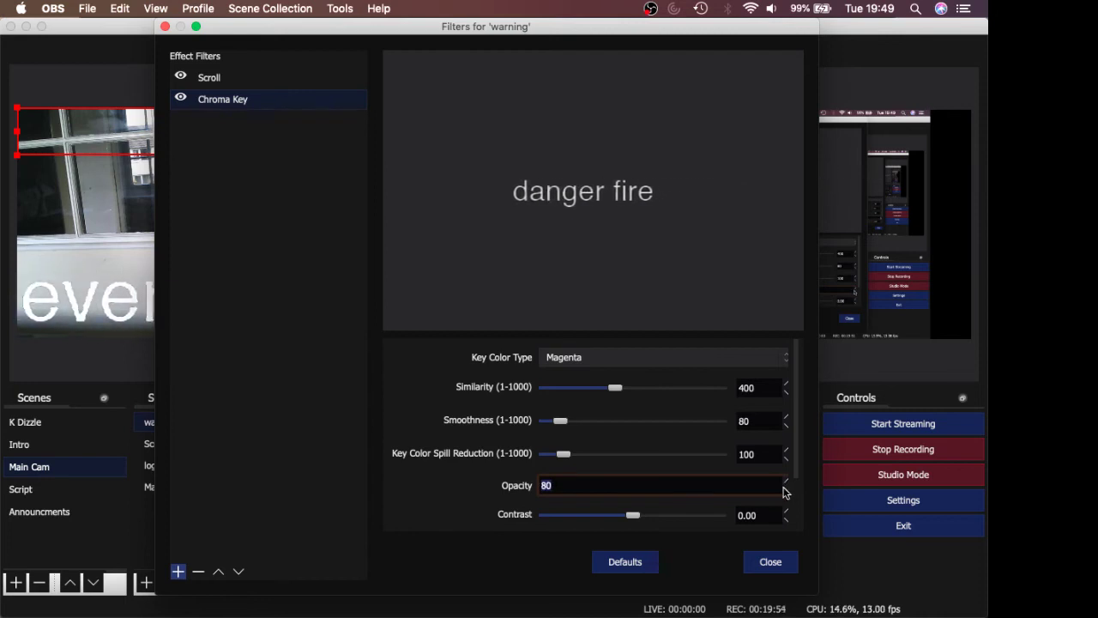
click(784, 490)
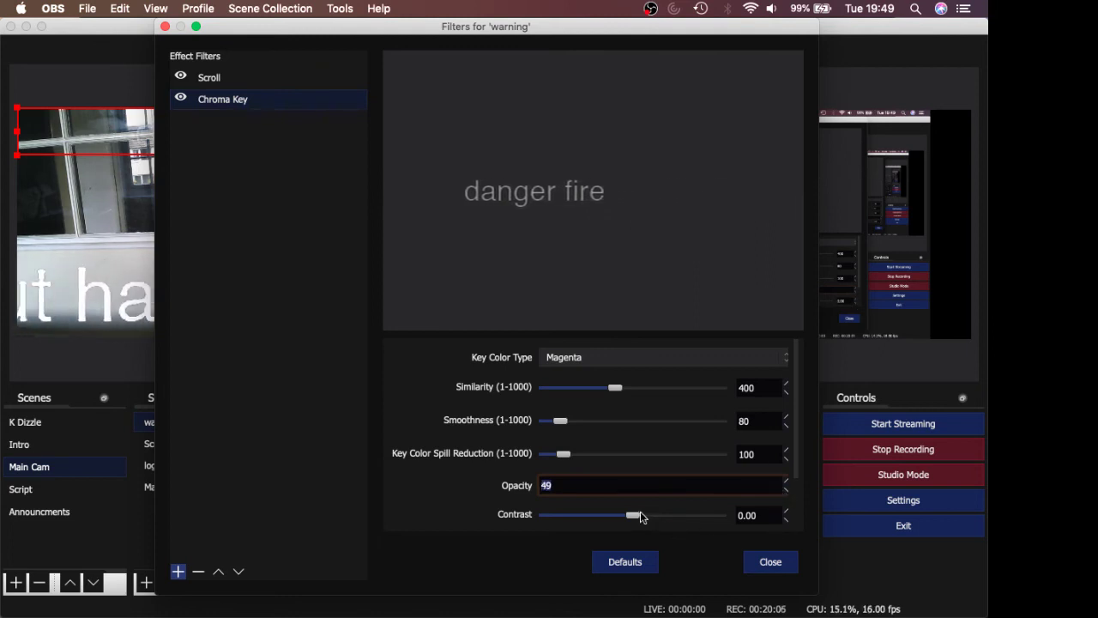
click(761, 568)
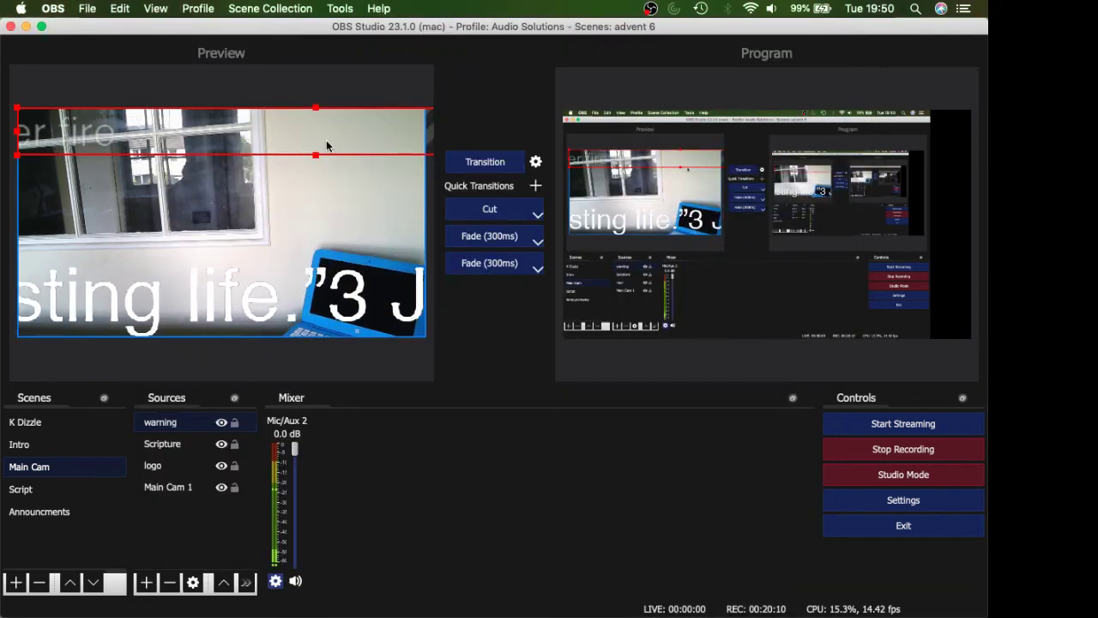
Step: Hide the Scripture source in the Main Cam scene, and transition the scene to the program output and back
click(306, 189)
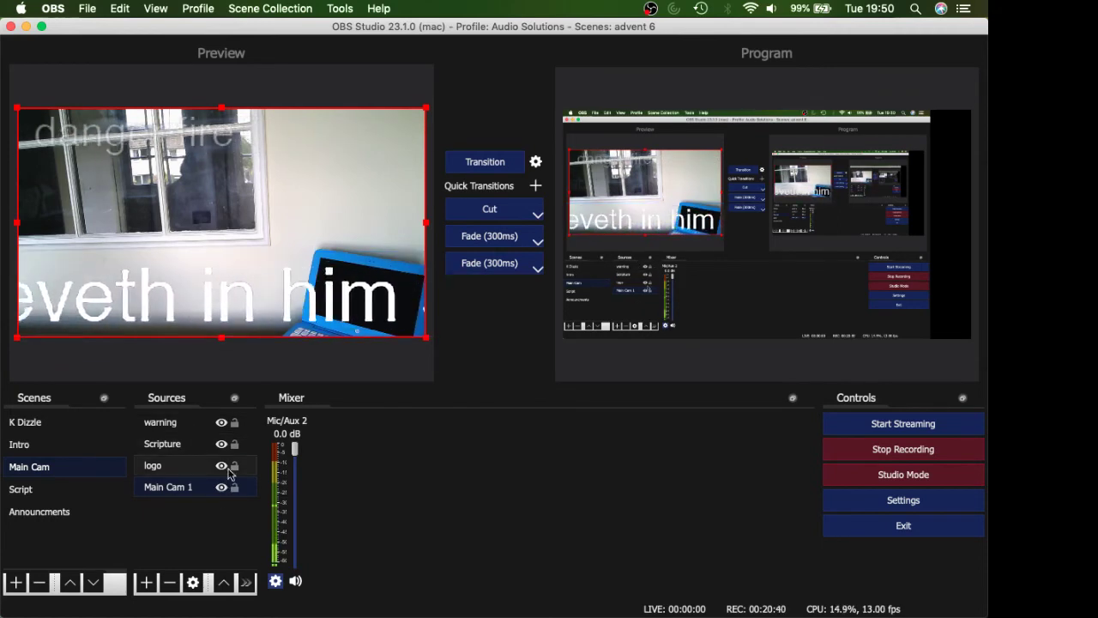
click(206, 448)
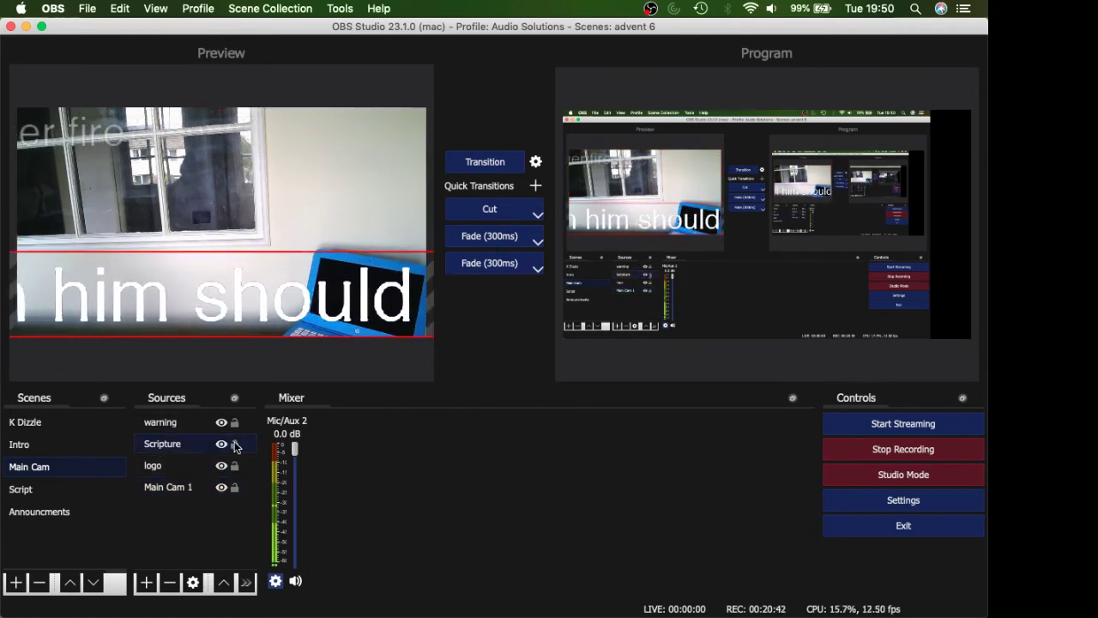
click(221, 445)
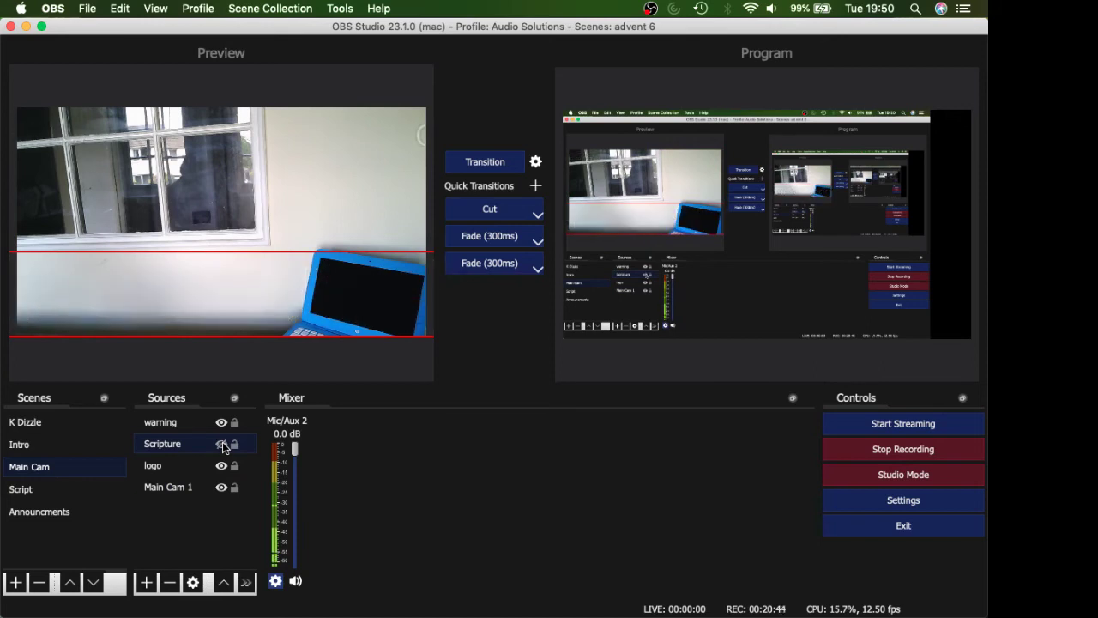
click(494, 166)
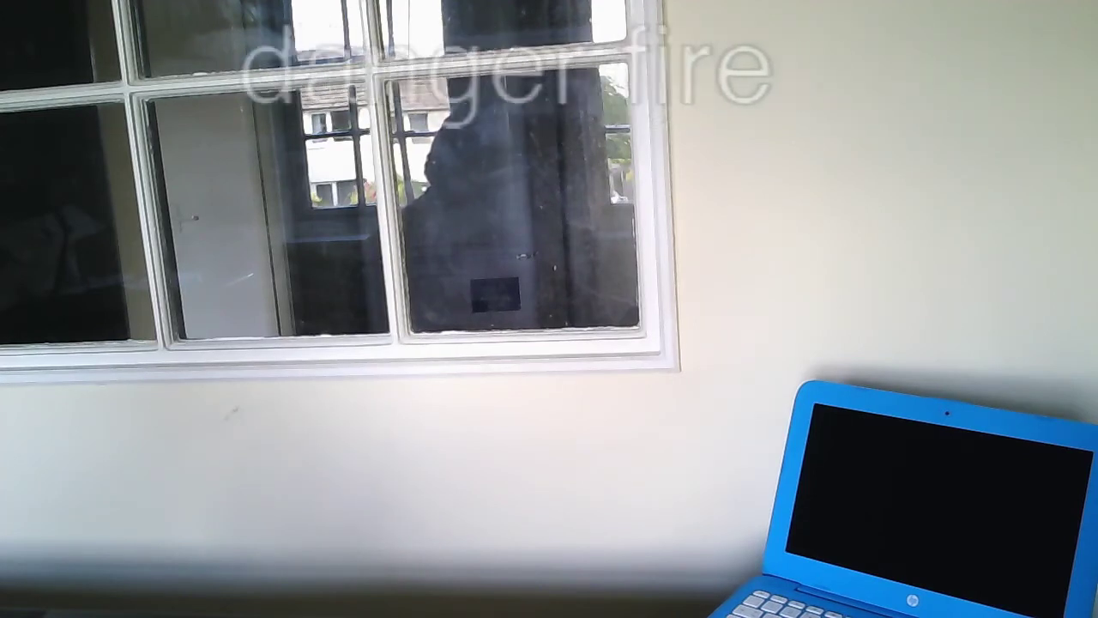
click(481, 159)
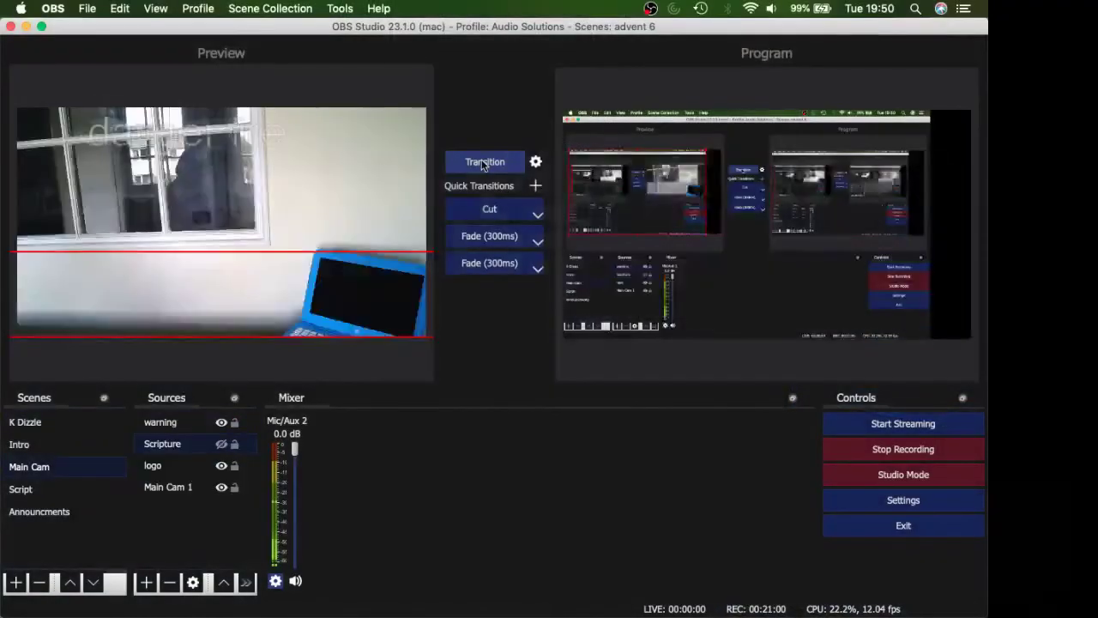
Step: View the Scroll filter settings of the Scripture source and close its filters without changing them
right_click(193, 134)
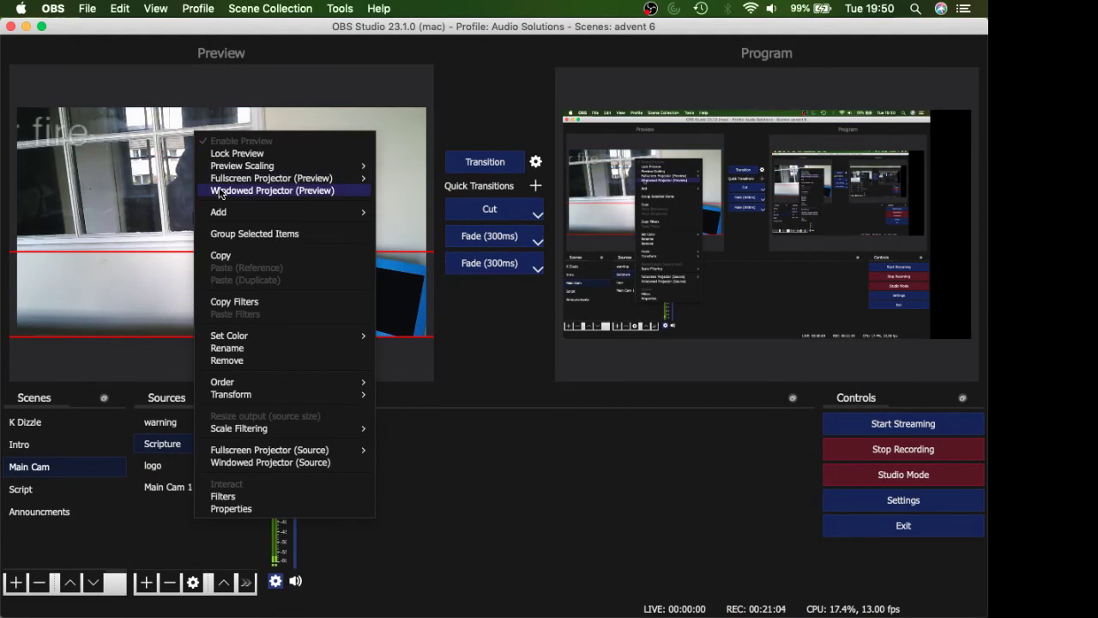
click(223, 496)
click(283, 83)
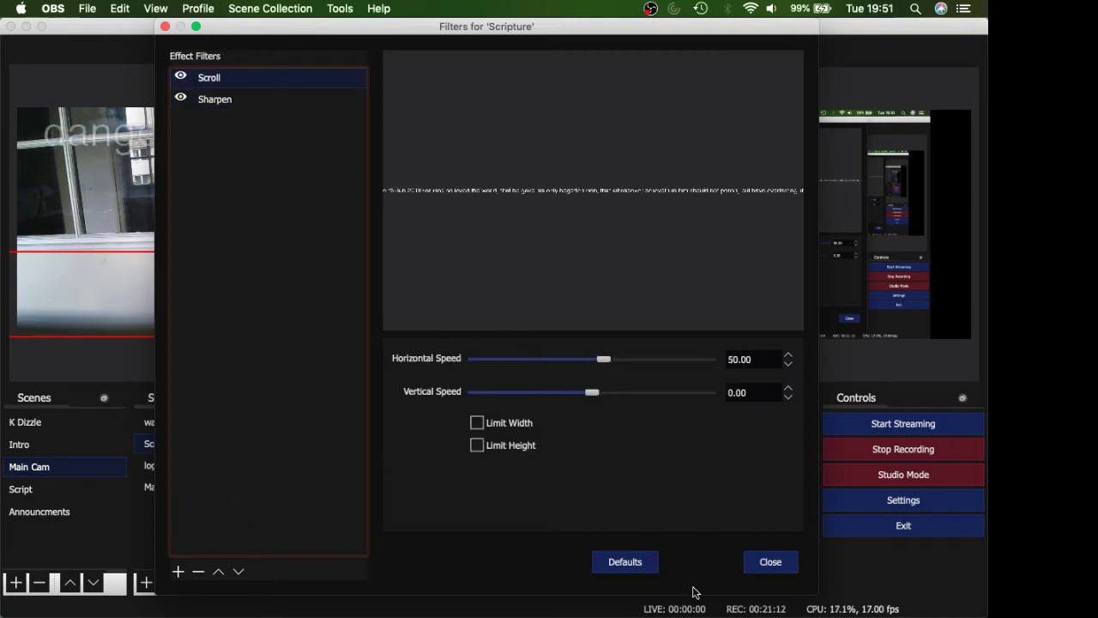
click(751, 561)
Step: Set the warning text's Scroll filter horizontal speed to 0.00 and close the filters
click(158, 426)
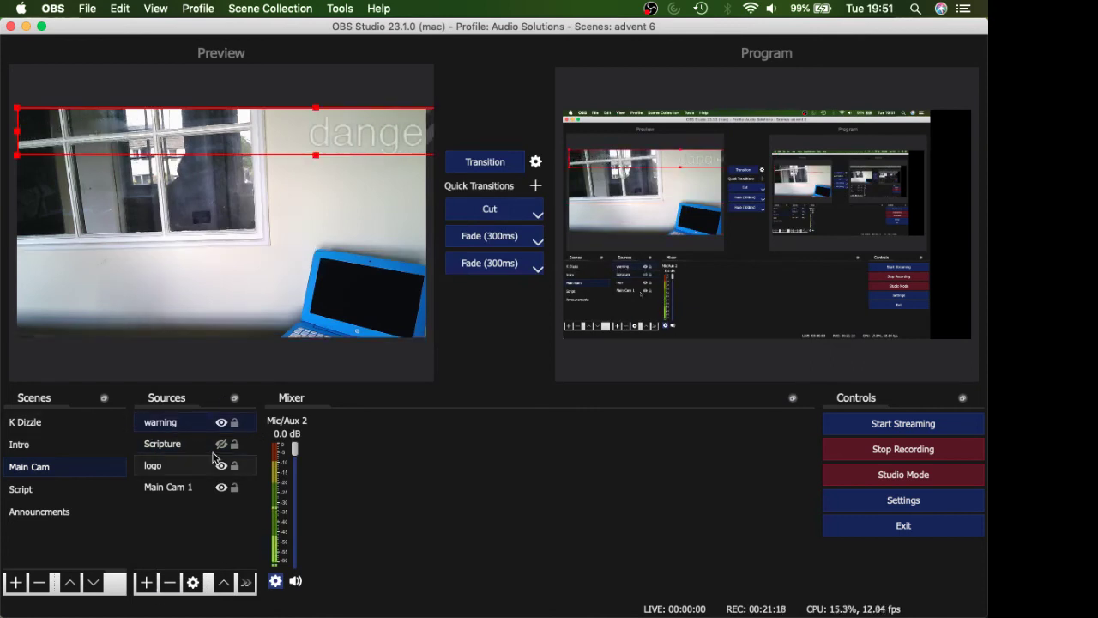
right_click(268, 132)
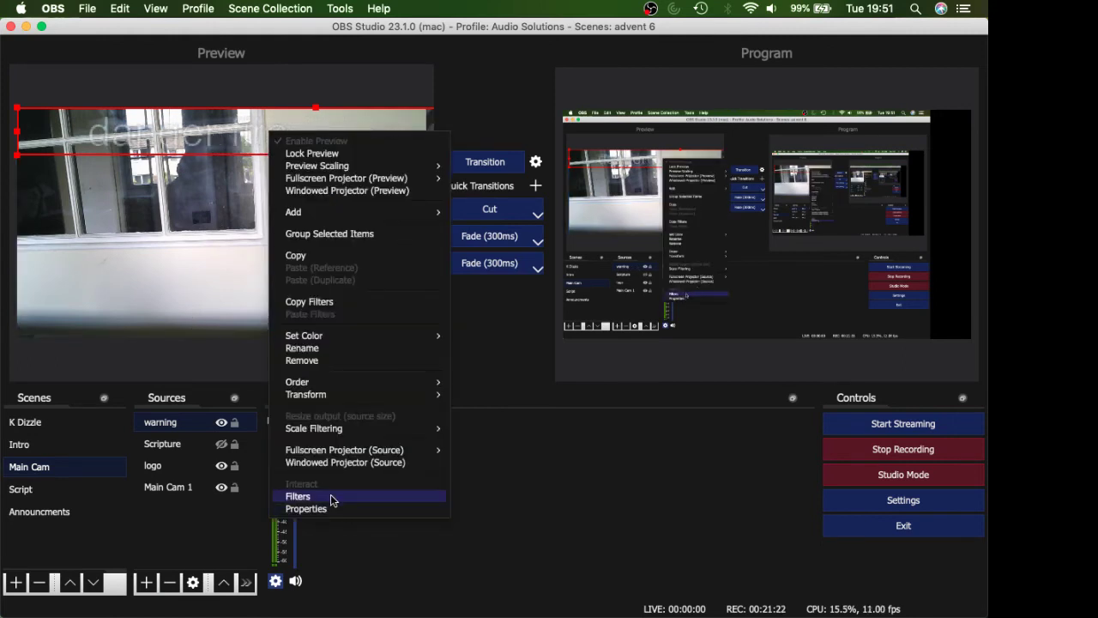
click(300, 496)
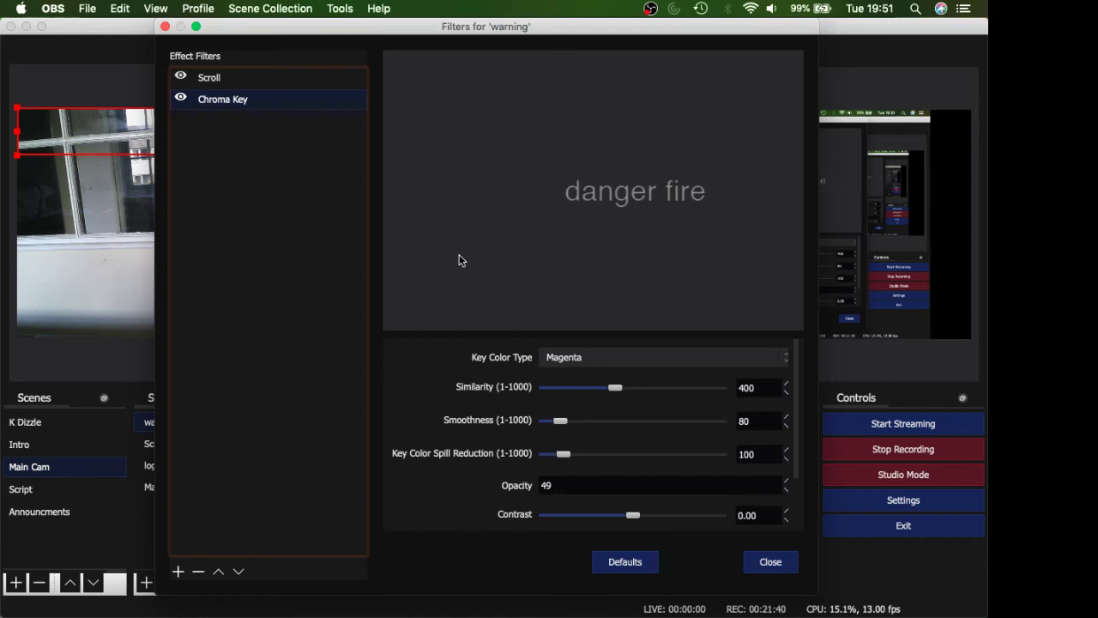
click(218, 84)
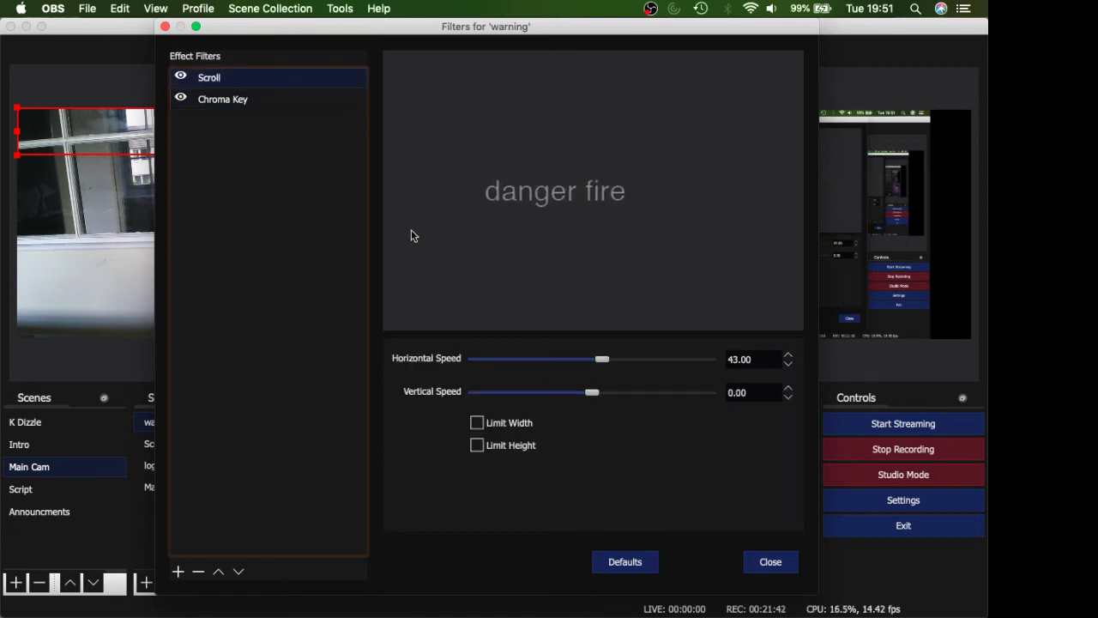
click(592, 362)
drag(592, 363, 592, 365)
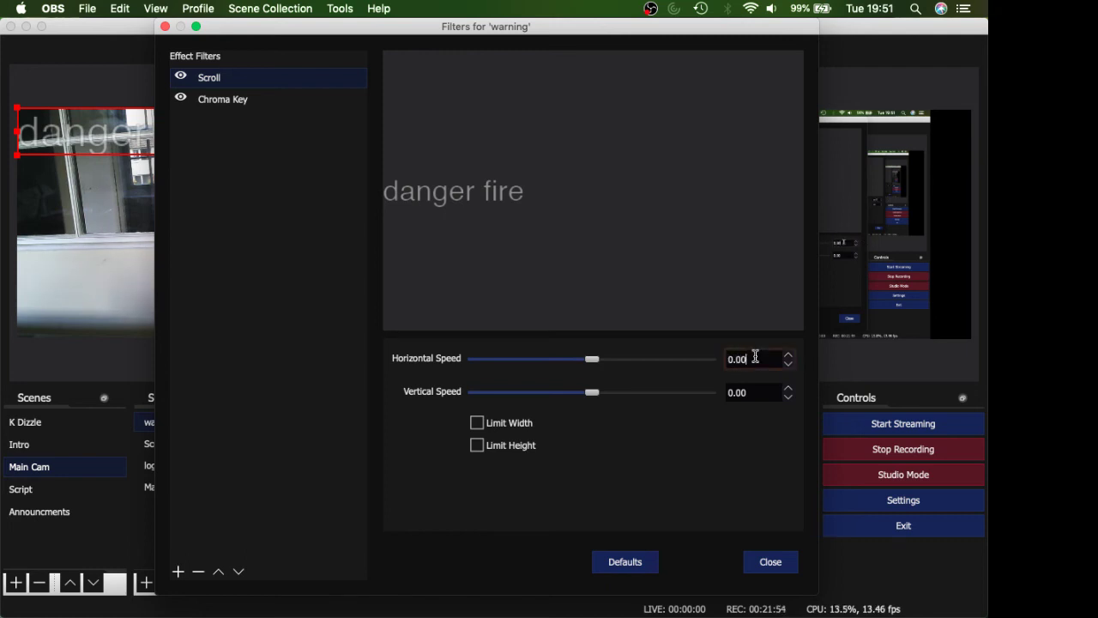
key(Escape)
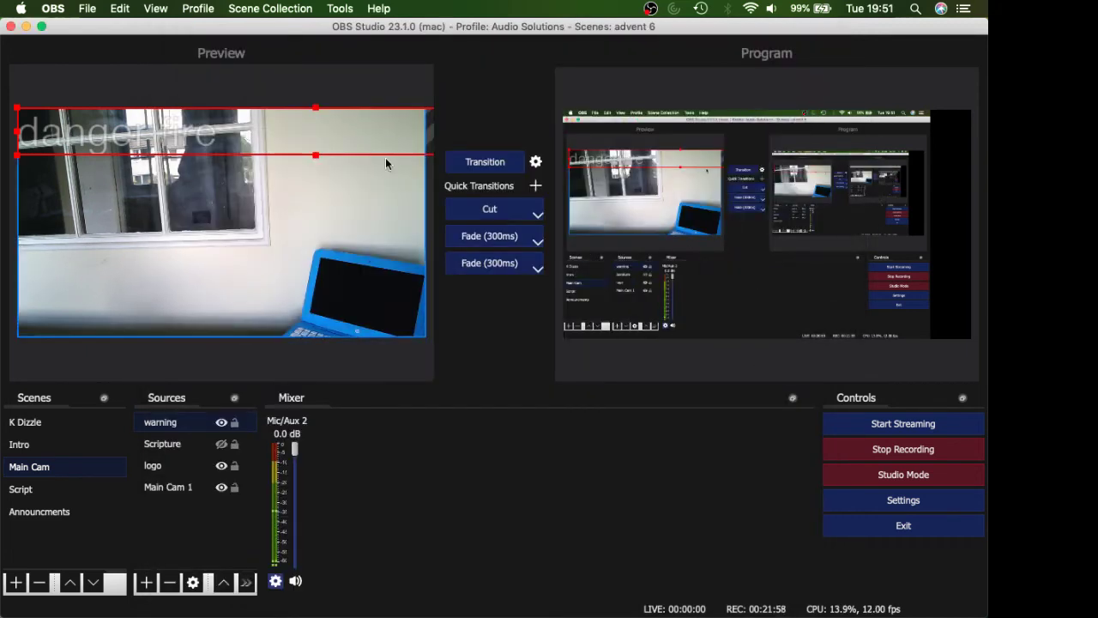
Step: Test the static warning with a transition, scale its text down into the picture's upper-left corner, and leave the warning source selected
click(485, 162)
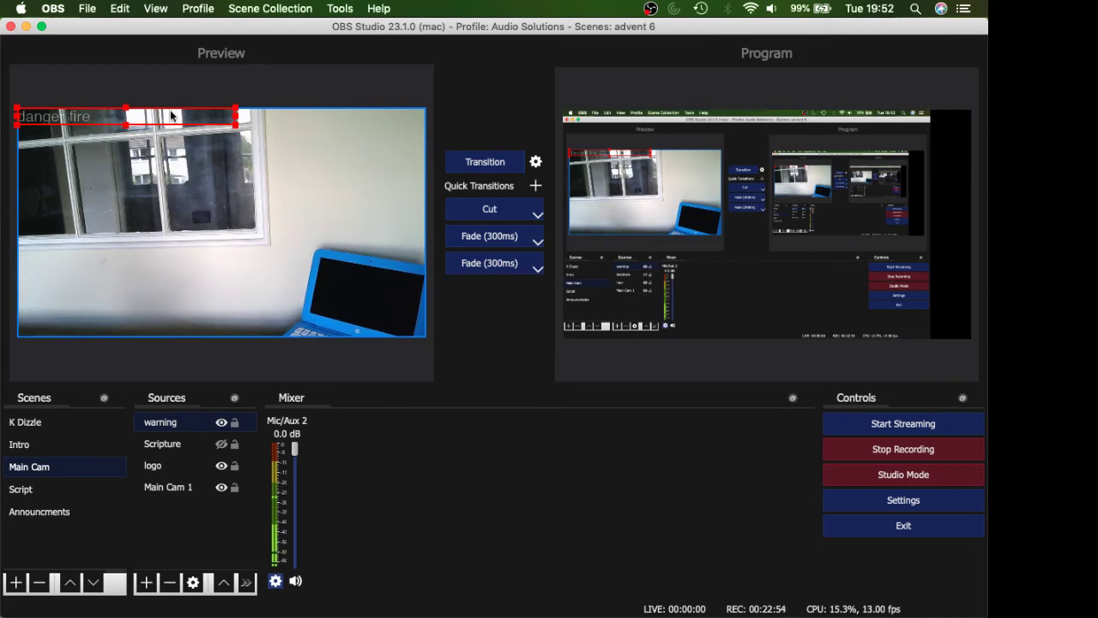
click(226, 118)
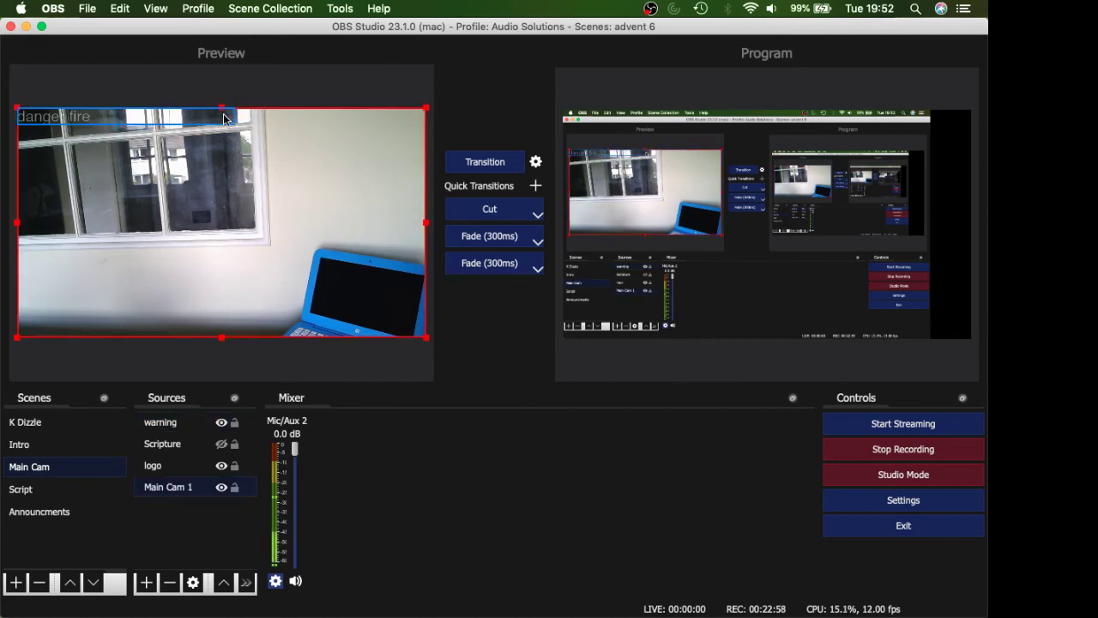
click(223, 119)
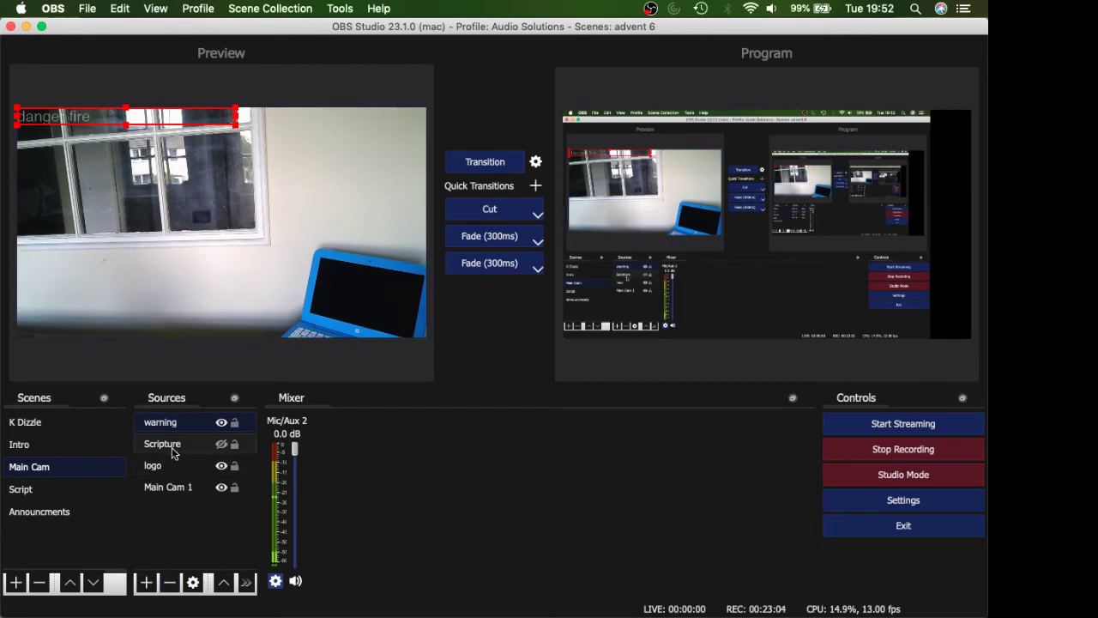
Step: Delete all trailing spaces after "danger fire" in the warning source's text, and accept the properties
click(193, 583)
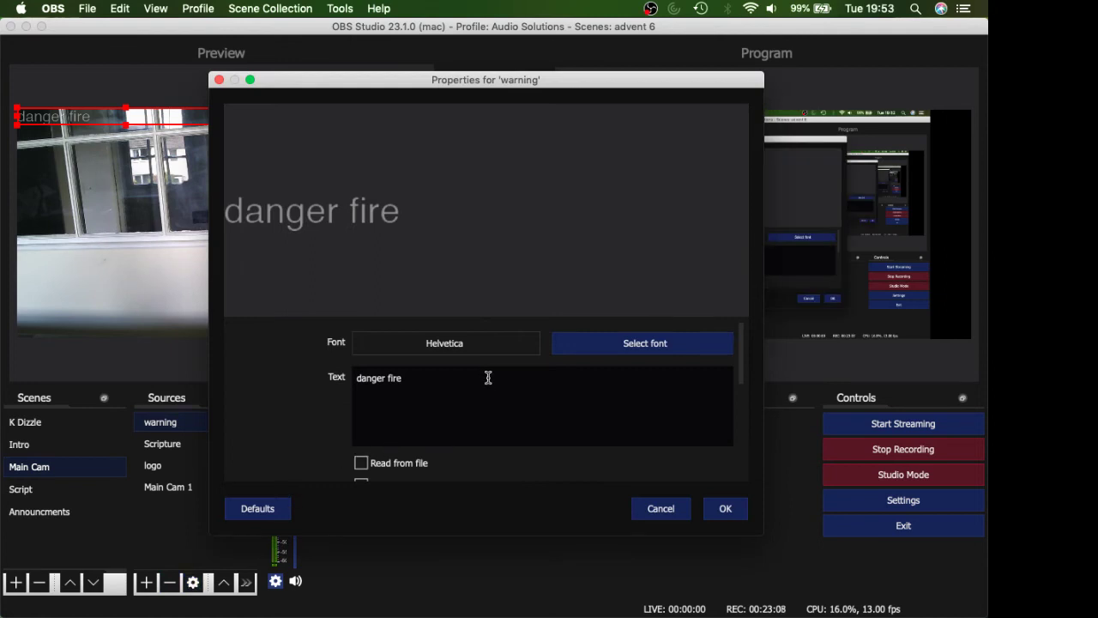
key(BackSpace)
key(BackSpace)
key(BackSpace)
key(BackSpace)
key(BackSpace)
key(BackSpace)
key(BackSpace)
key(BackSpace)
key(BackSpace)
key(BackSpace)
key(BackSpace)
key(BackSpace)
key(BackSpace)
key(BackSpace)
key(BackSpace)
key(BackSpace)
key(BackSpace)
key(BackSpace)
key(BackSpace)
key(BackSpace)
key(BackSpace)
key(BackSpace)
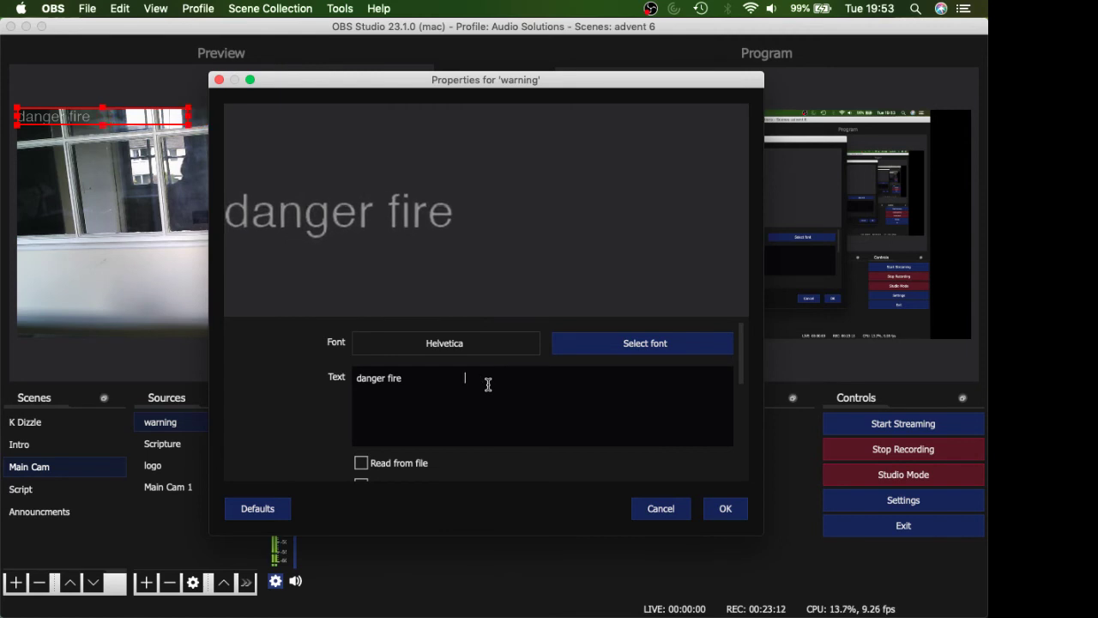
key(BackSpace)
key(BackSpace)
key(BackSpace)
key(BackSpace)
key(BackSpace)
key(BackSpace)
key(BackSpace)
key(BackSpace)
key(BackSpace)
key(BackSpace)
key(BackSpace)
key(BackSpace)
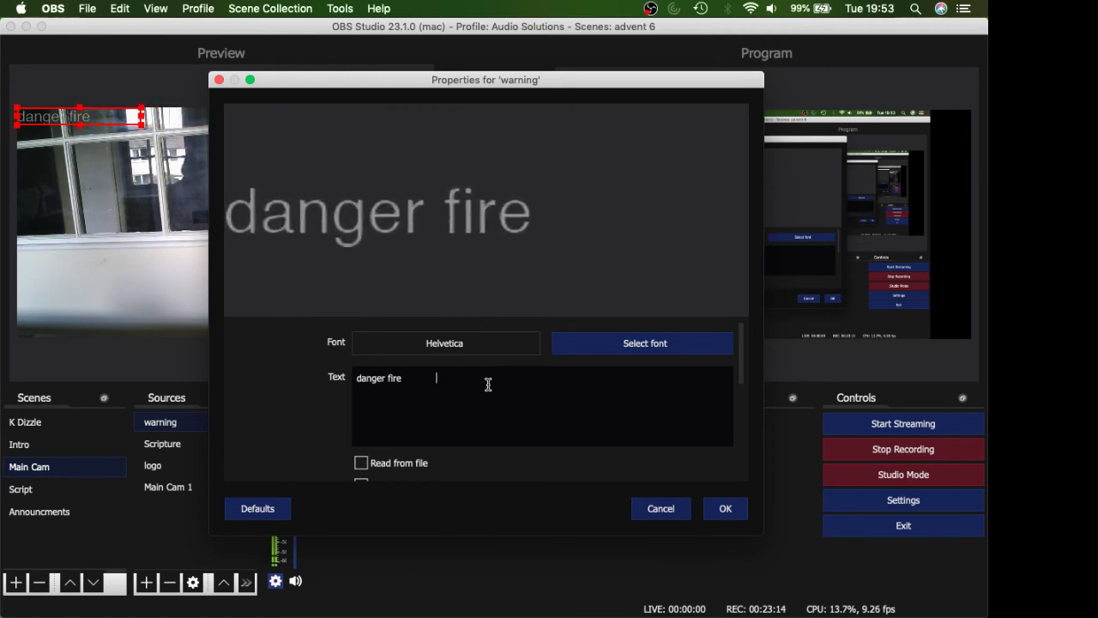
key(BackSpace)
key(BackSpace)
key(BackSpace)
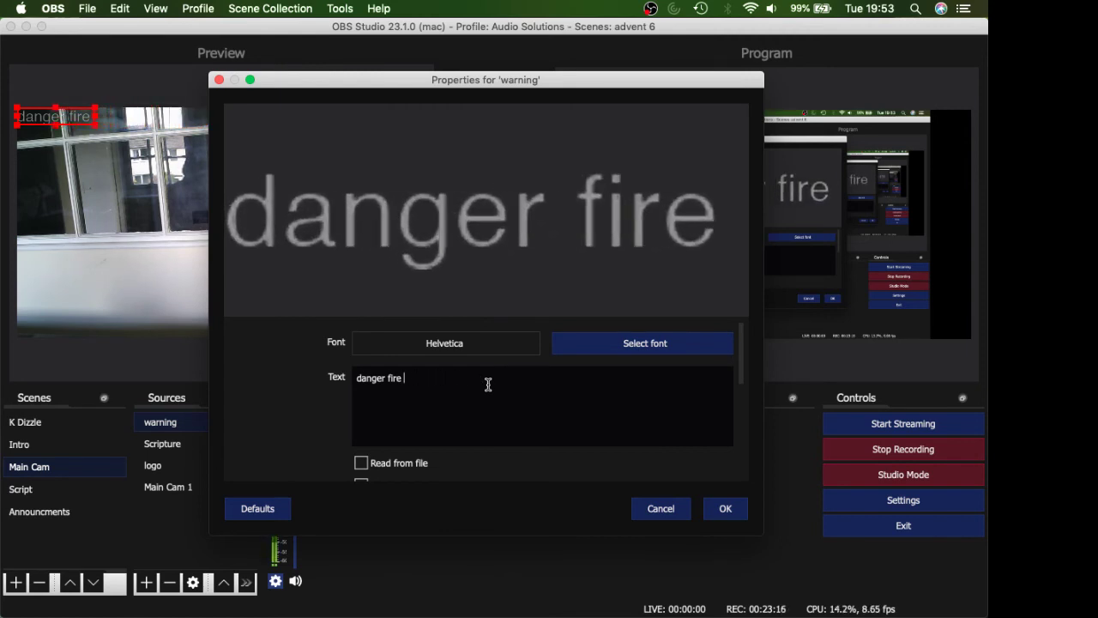
key(BackSpace)
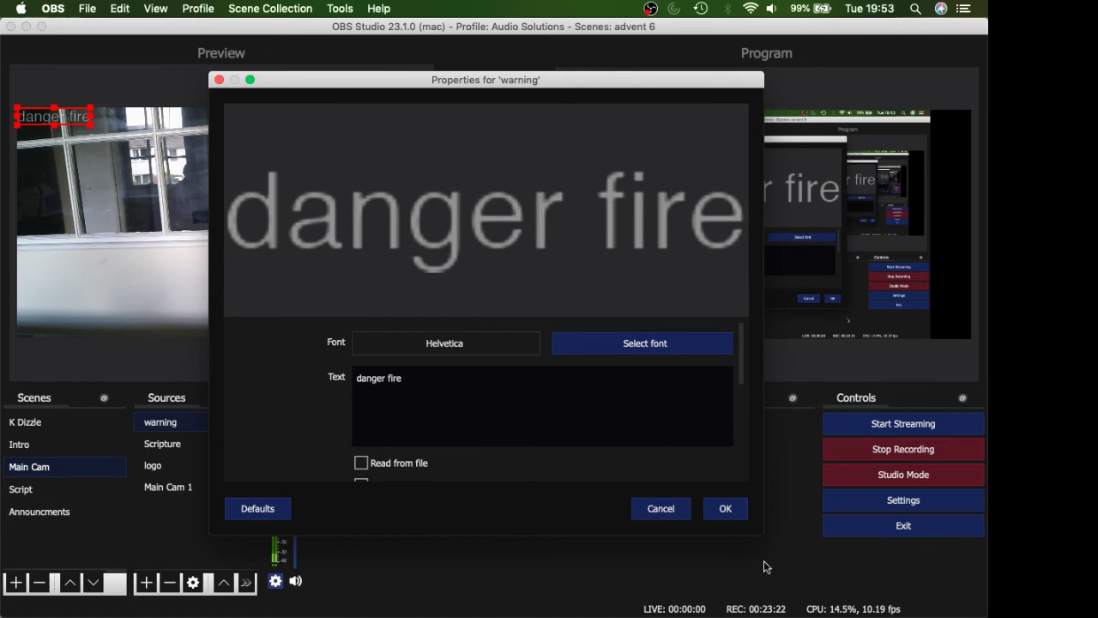
click(723, 510)
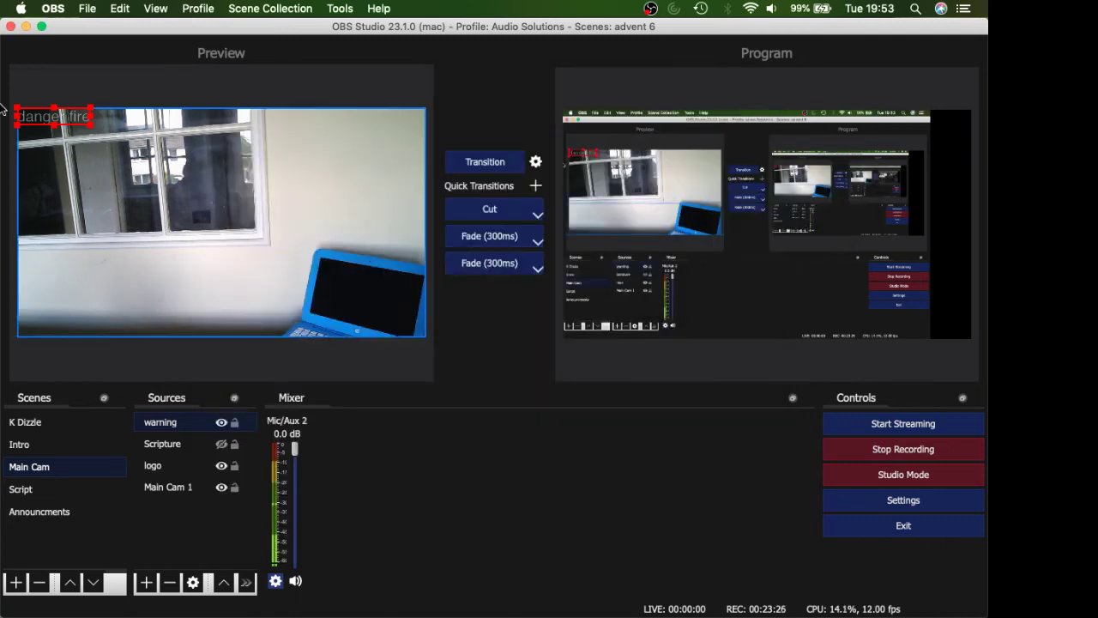
Step: Test the warning text in the program output at nearly full picture width, and scale it back to about a third of the width
drag(92, 126, 403, 422)
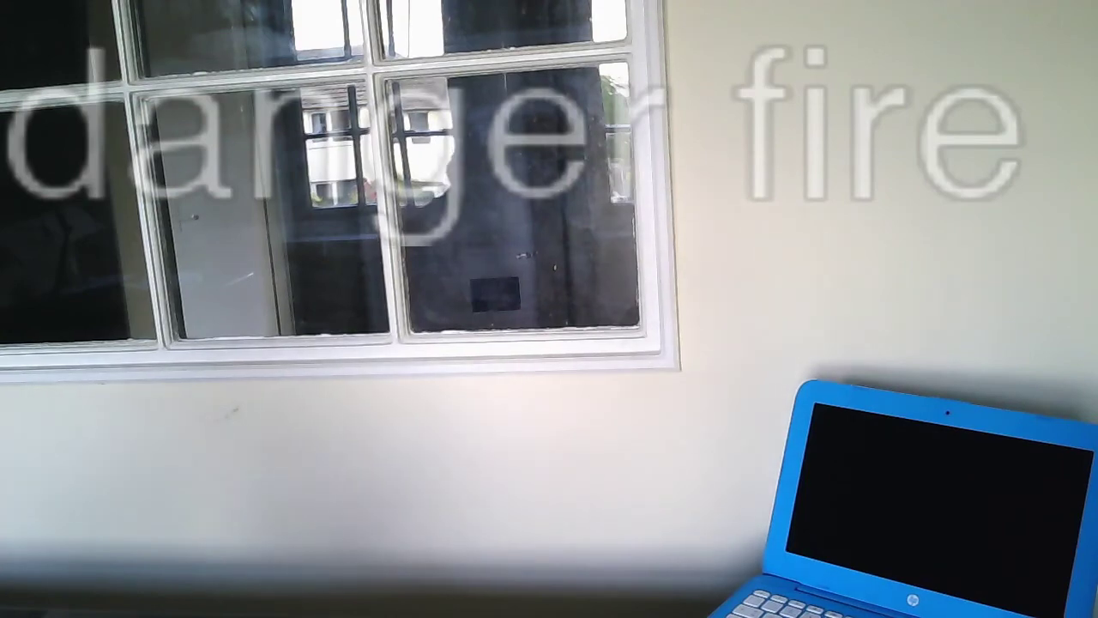
click(476, 163)
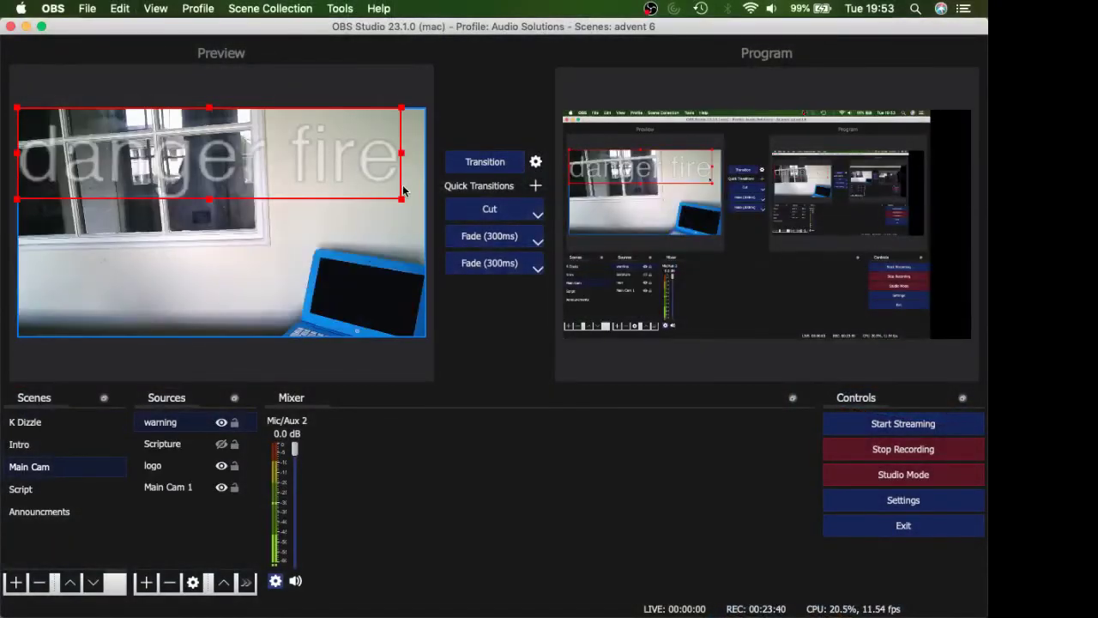
drag(401, 200, 154, 137)
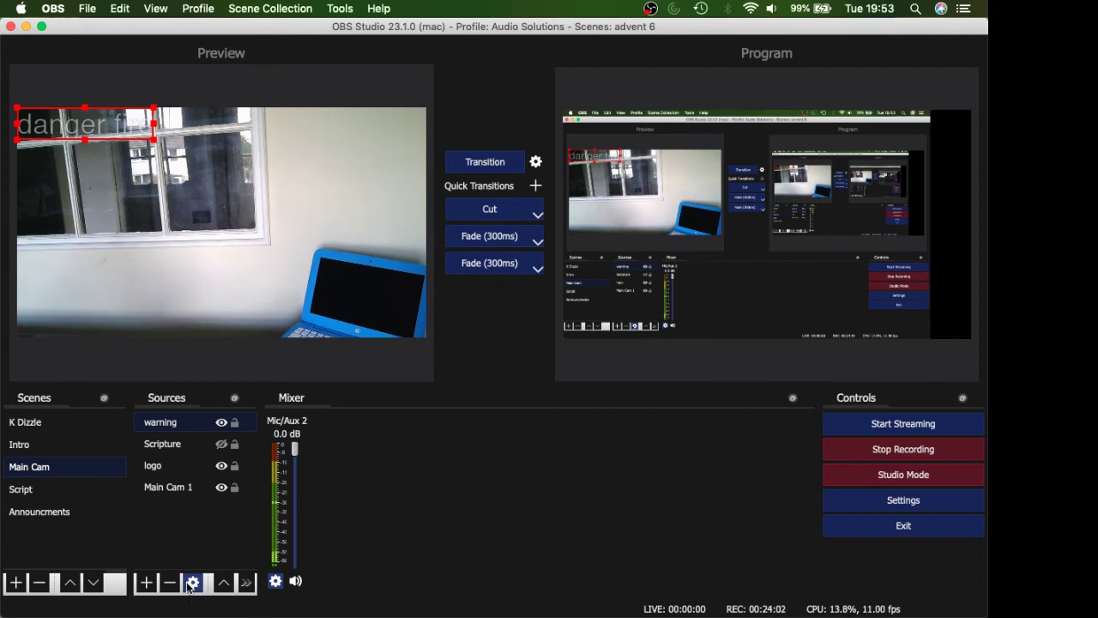
Step: Load the Announcments scene into the preview
click(27, 510)
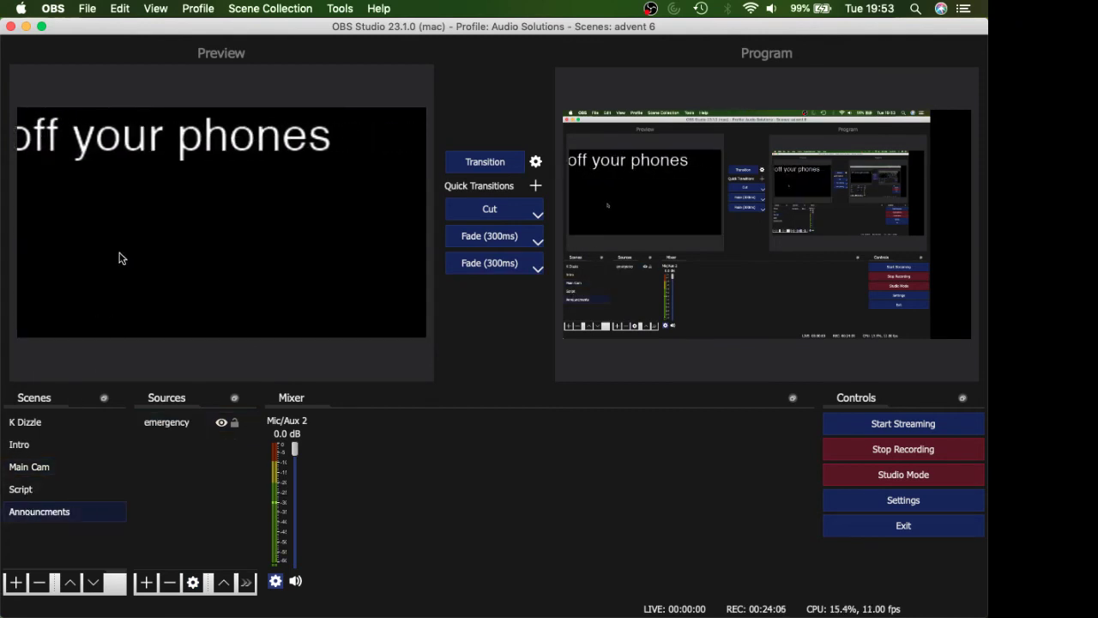
Step: Test the Announcments scene in the program output and swap it back, and load the Main Cam scene into the preview
click(466, 165)
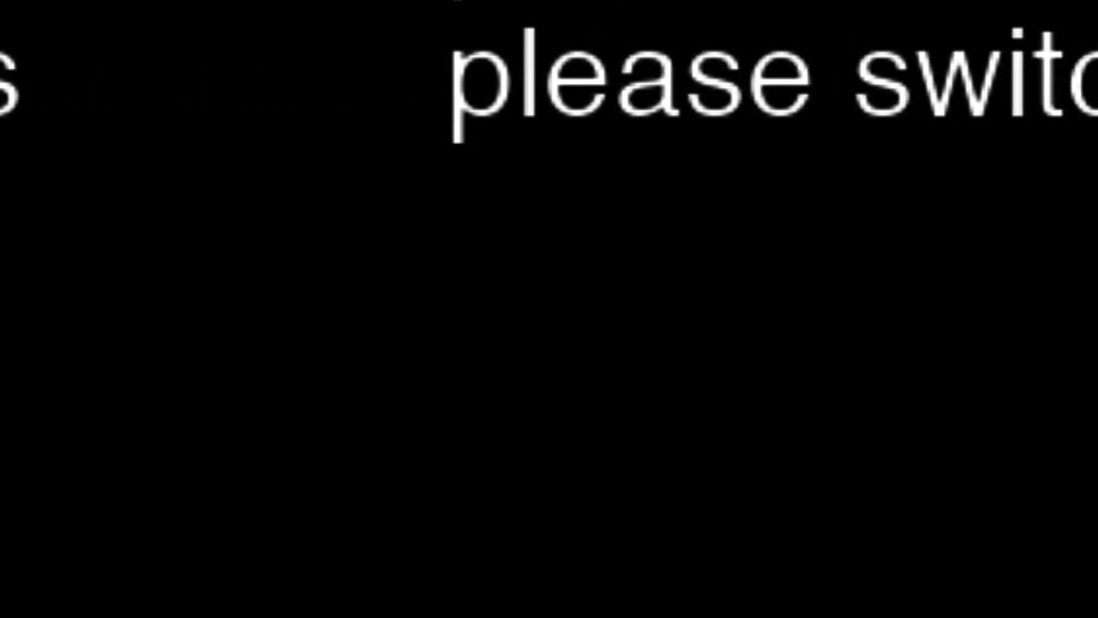
click(470, 165)
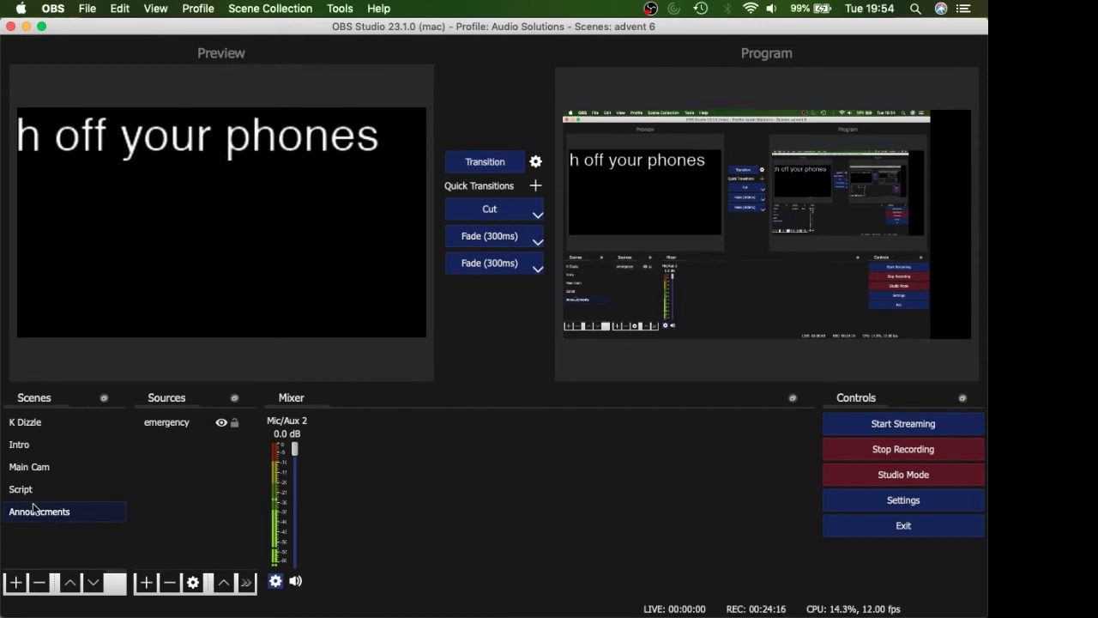
click(31, 467)
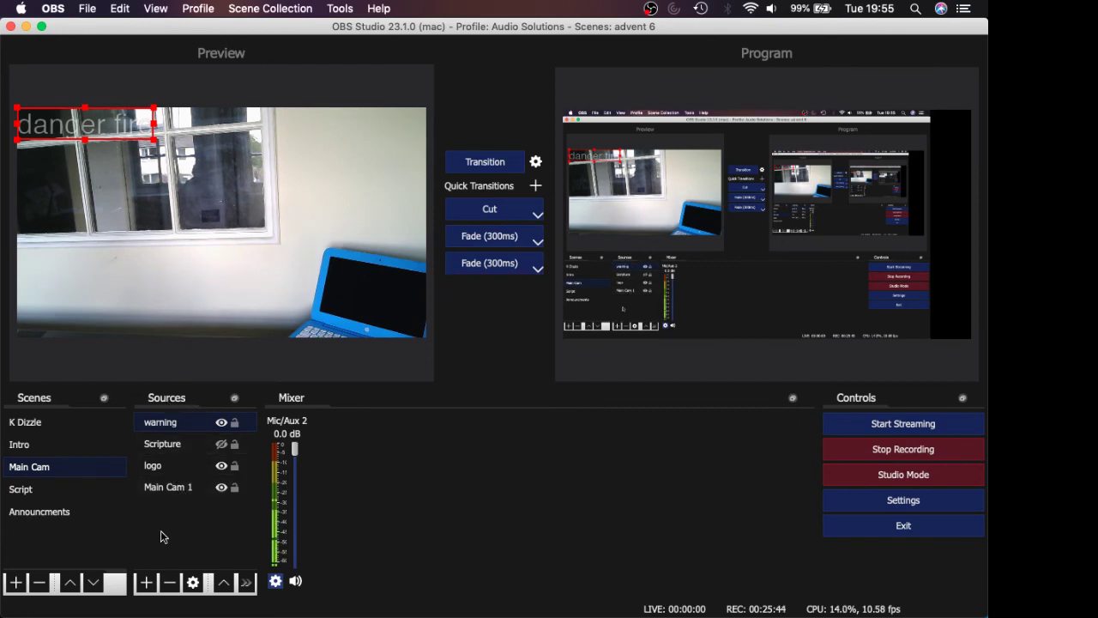
Step: Review the source types that can be added to the Main Cam scene without adding one
click(147, 582)
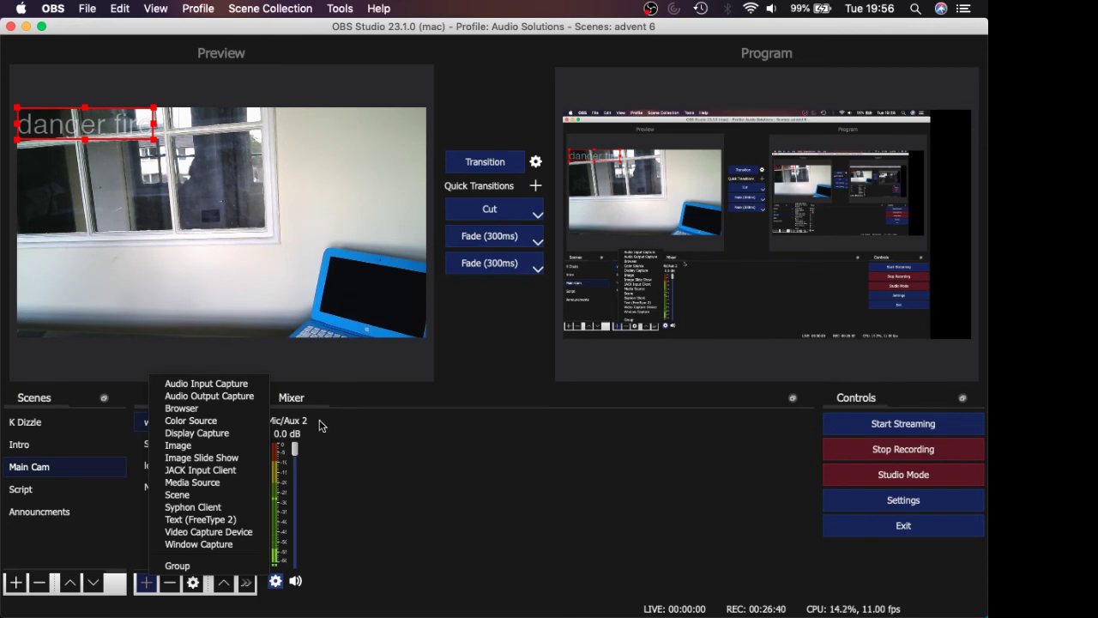
click(174, 587)
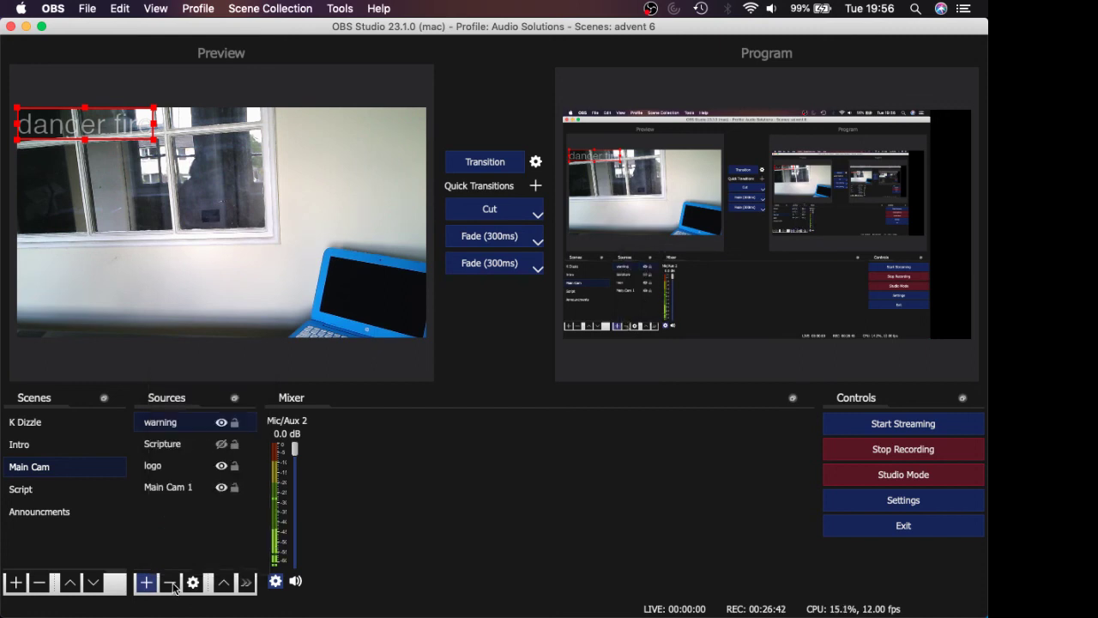
Step: Show the Scripture source, test its Scroll filter on and off, and leave that filter disabled
click(179, 446)
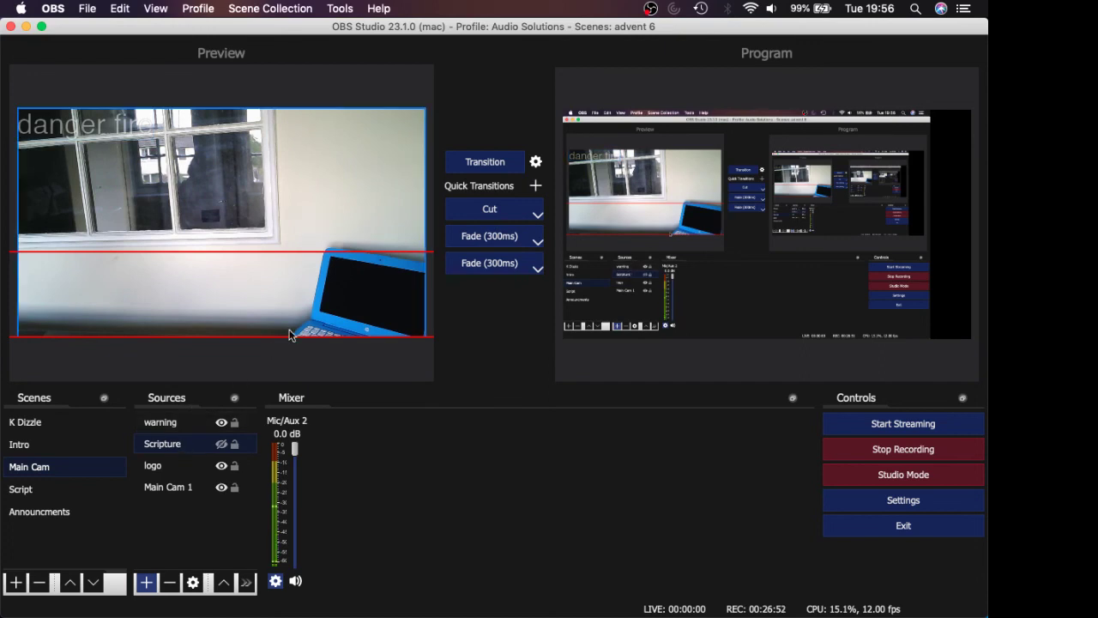
click(221, 444)
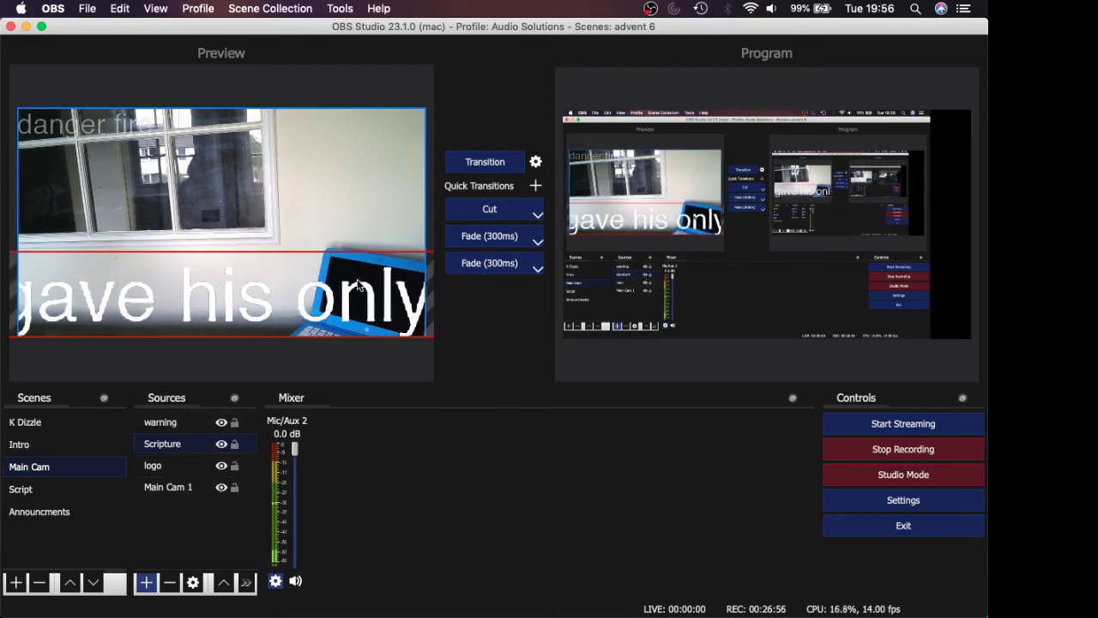
right_click(320, 296)
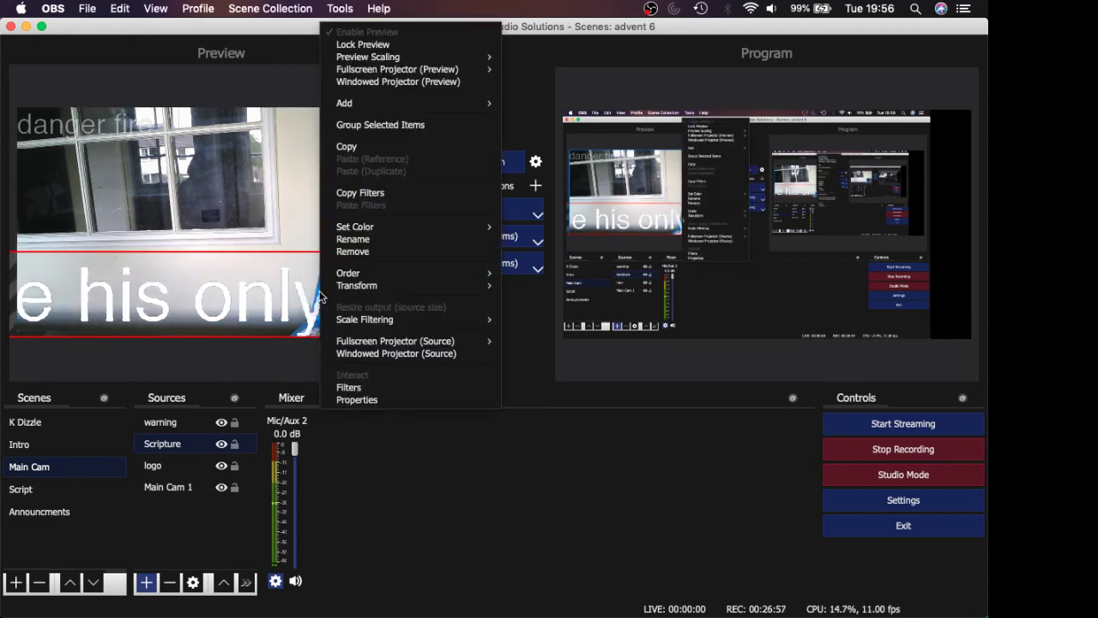
click(349, 387)
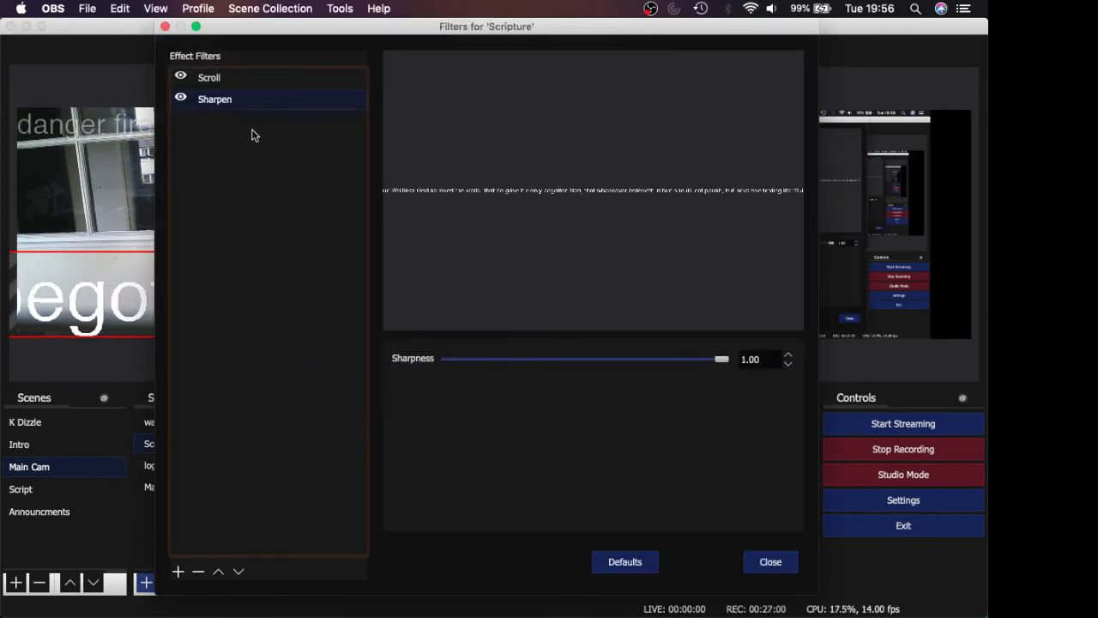
click(219, 79)
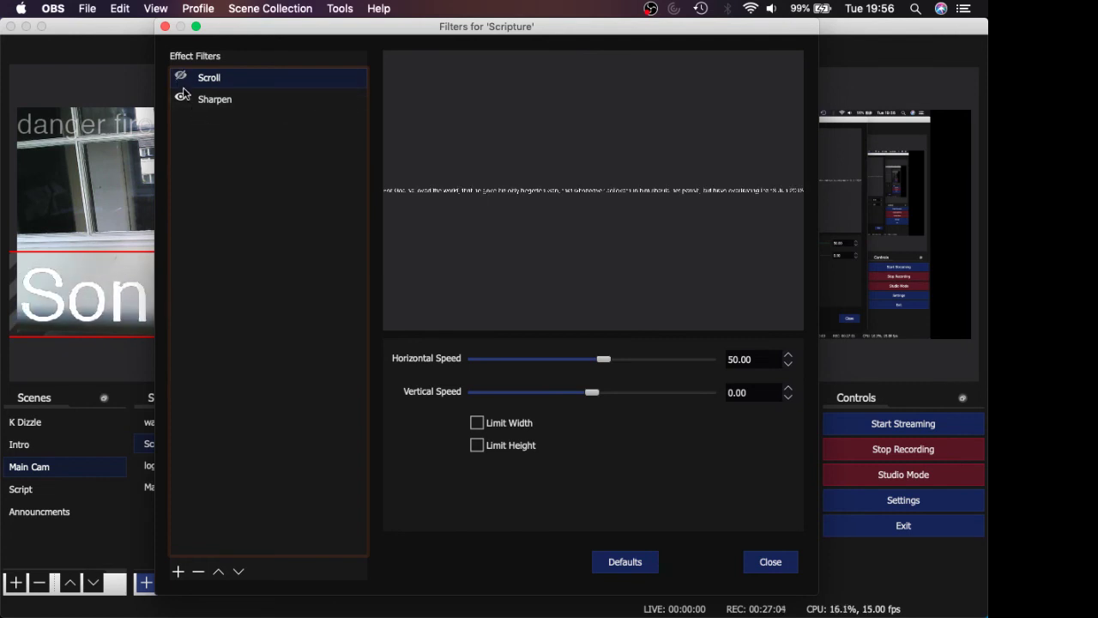
click(181, 79)
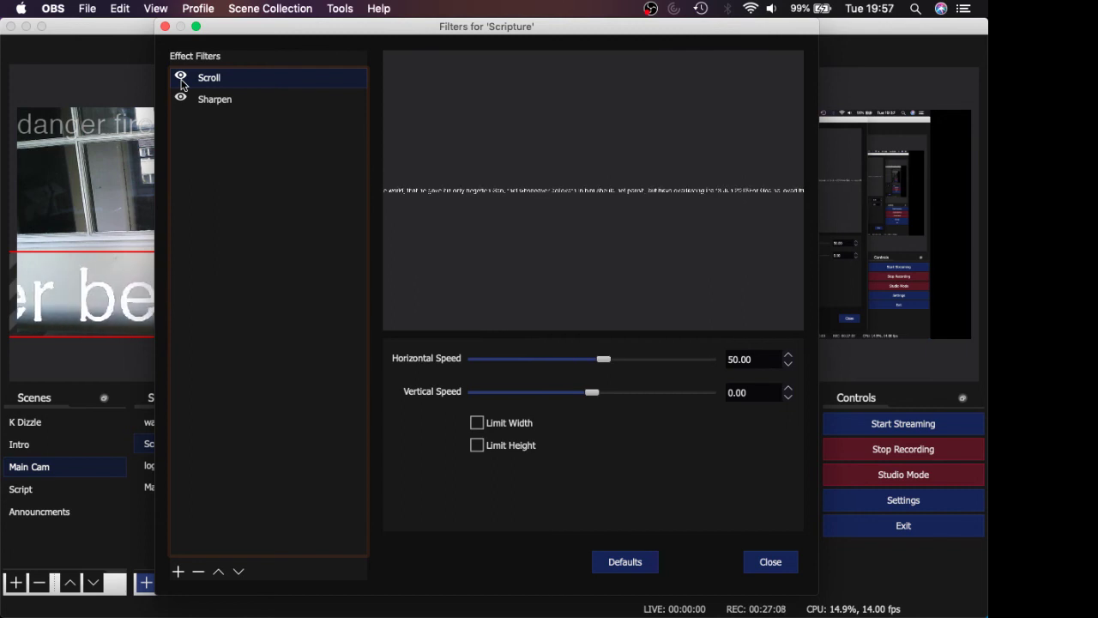
click(181, 79)
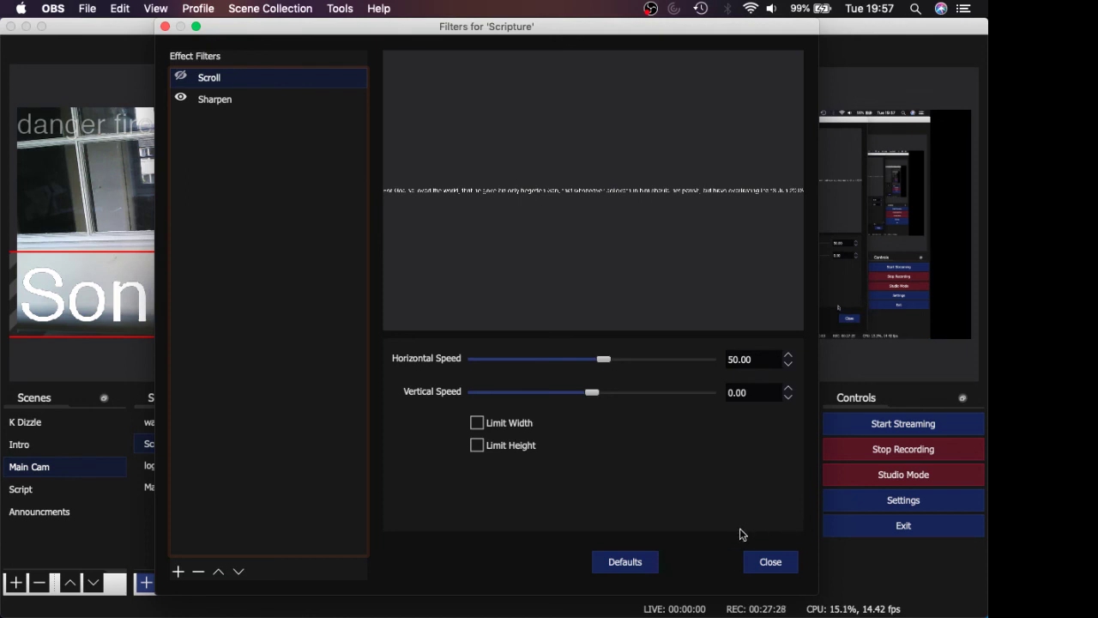
click(774, 565)
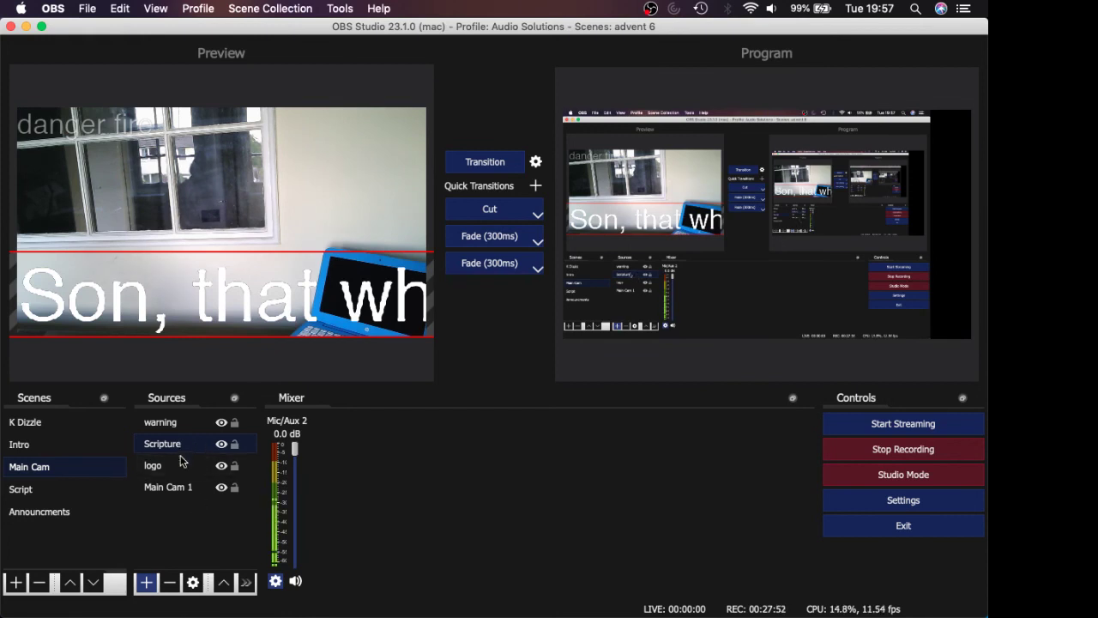
Step: Replace the whole text of the Scripture source with "i love you lord" and accept the properties
click(194, 582)
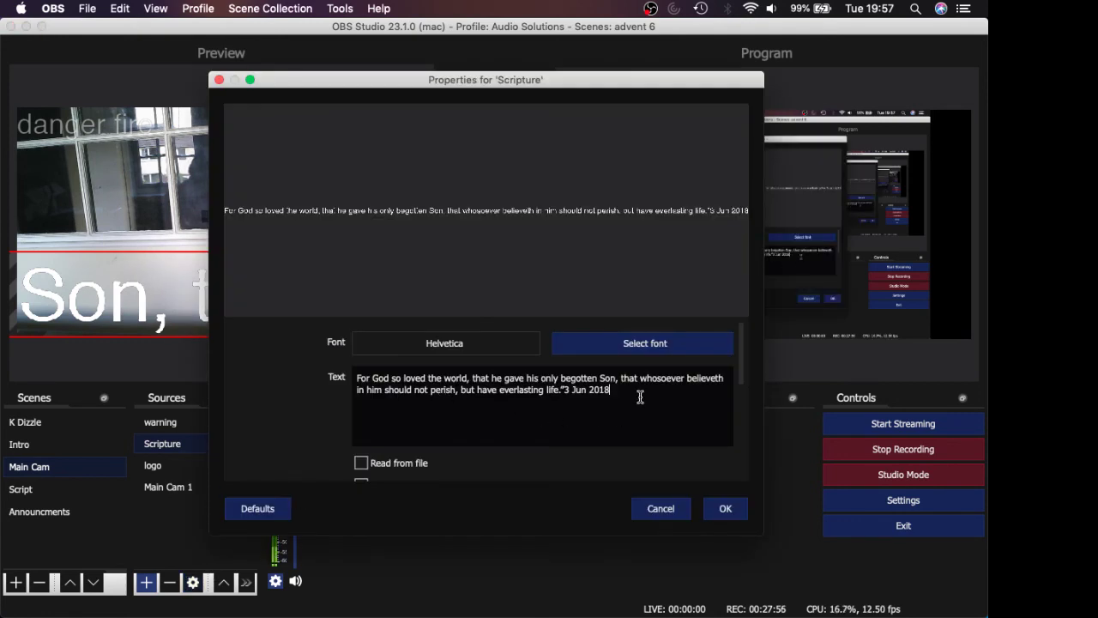
drag(640, 397, 439, 351)
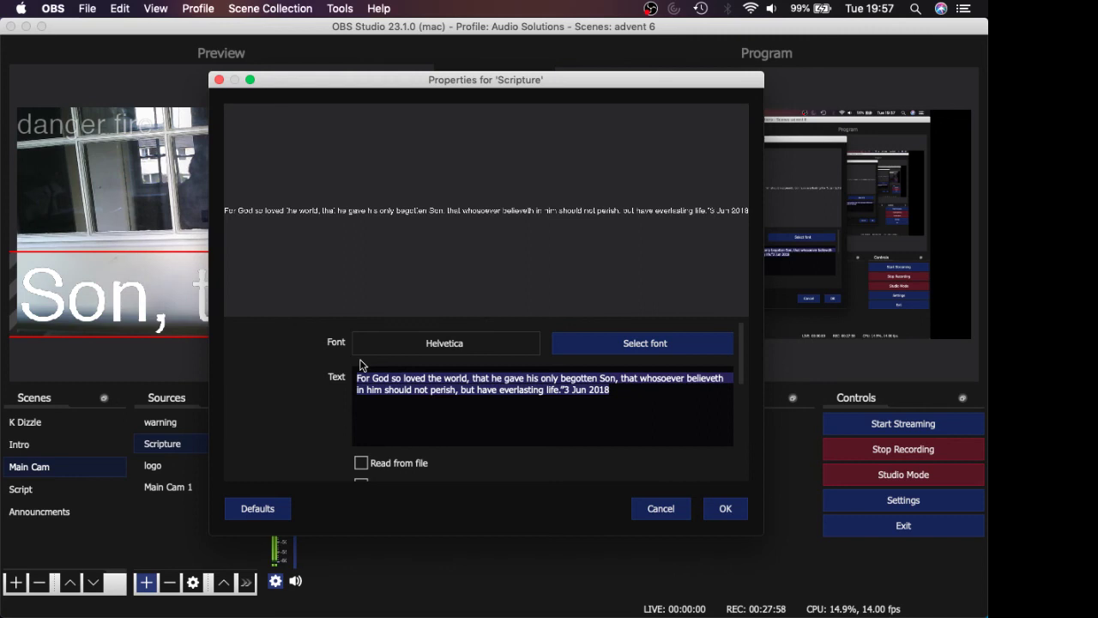
key(BackSpace)
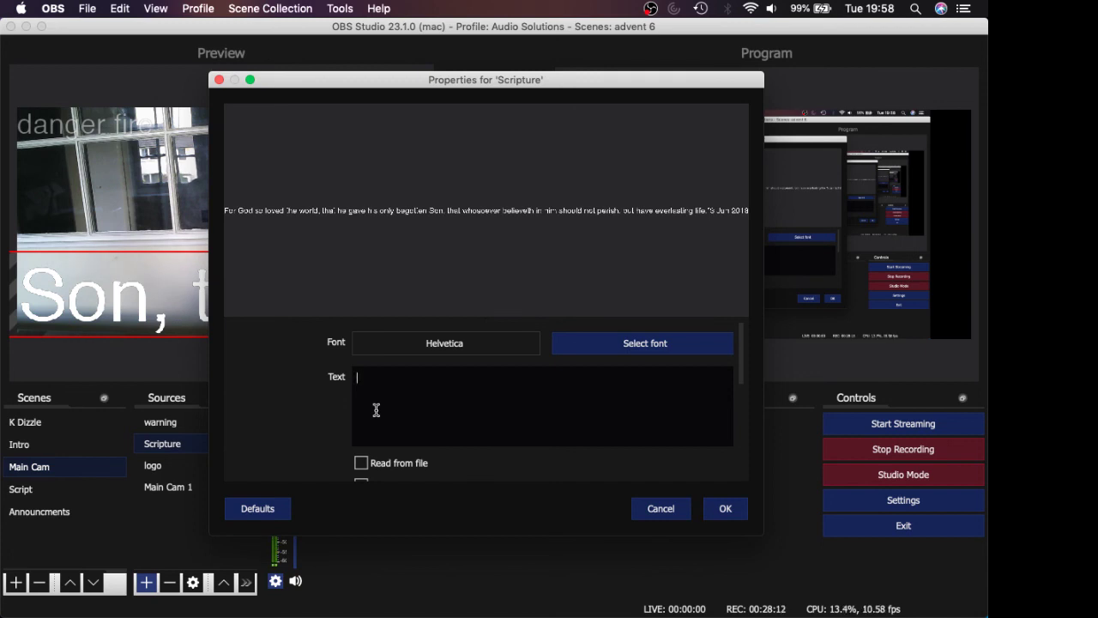
text(i love)
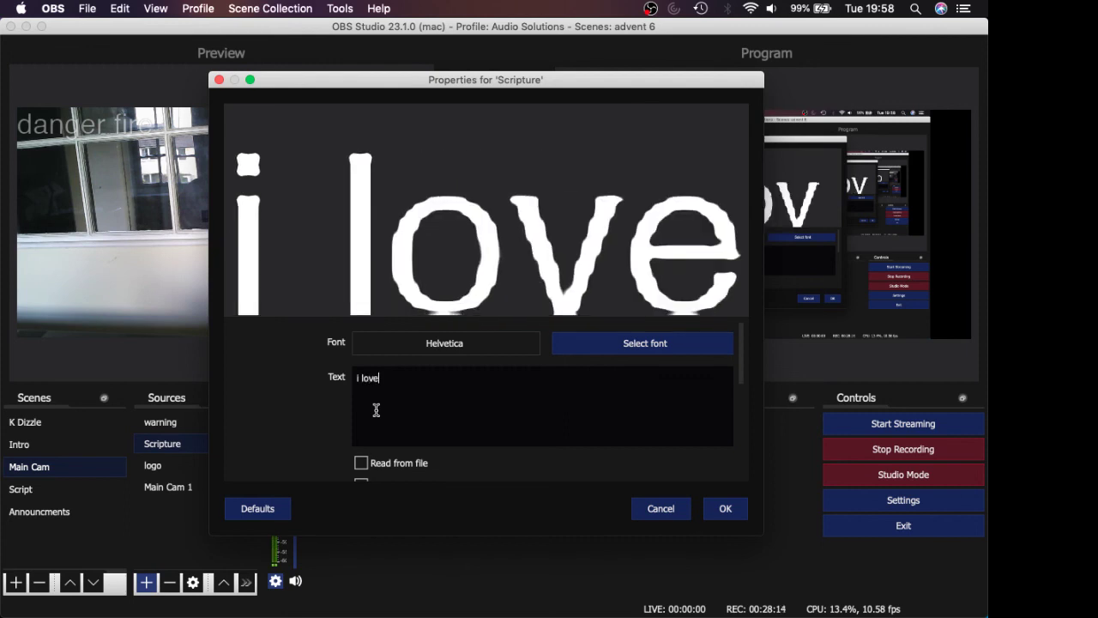
text( you k)
key(BackSpace)
text(lo)
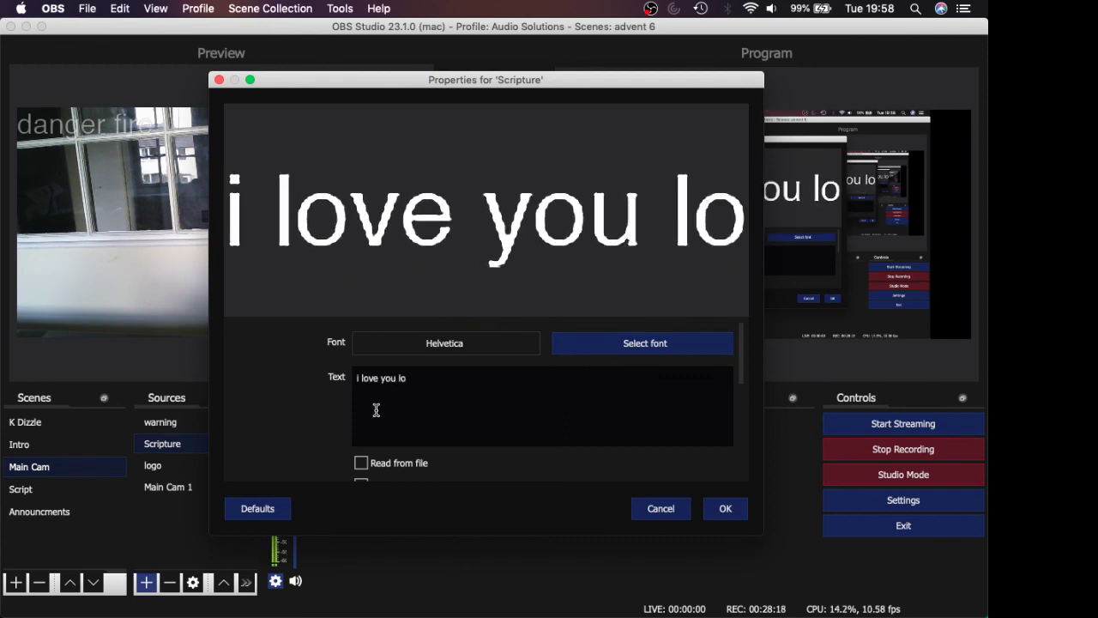
text(rd)
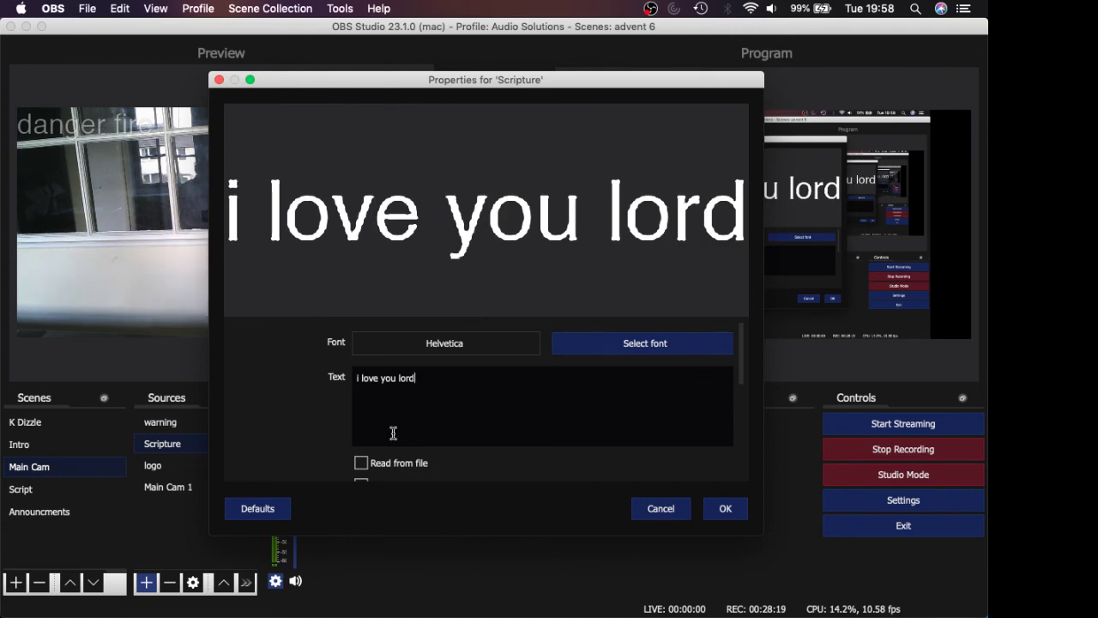
click(726, 508)
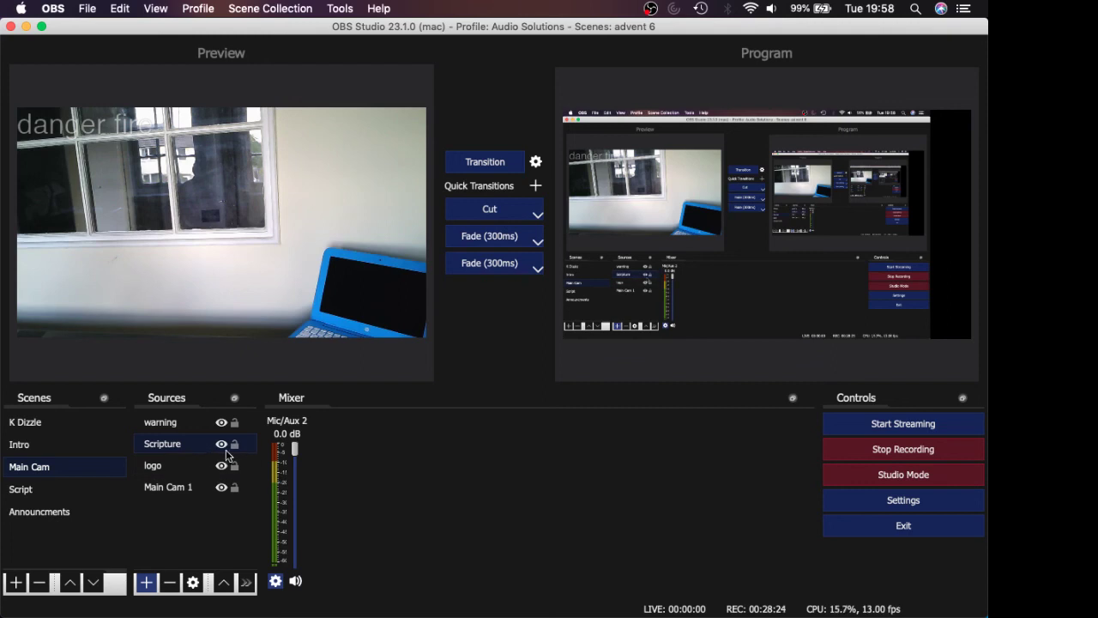
Step: Check the text in the Scripture source's properties and accept them
click(222, 445)
click(192, 583)
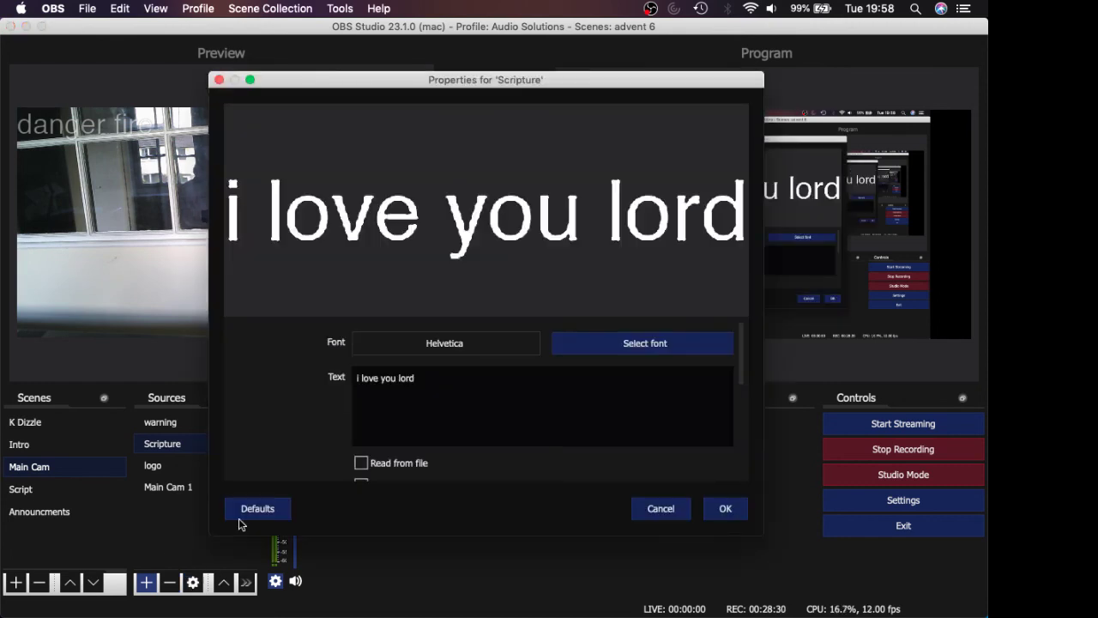
click(726, 508)
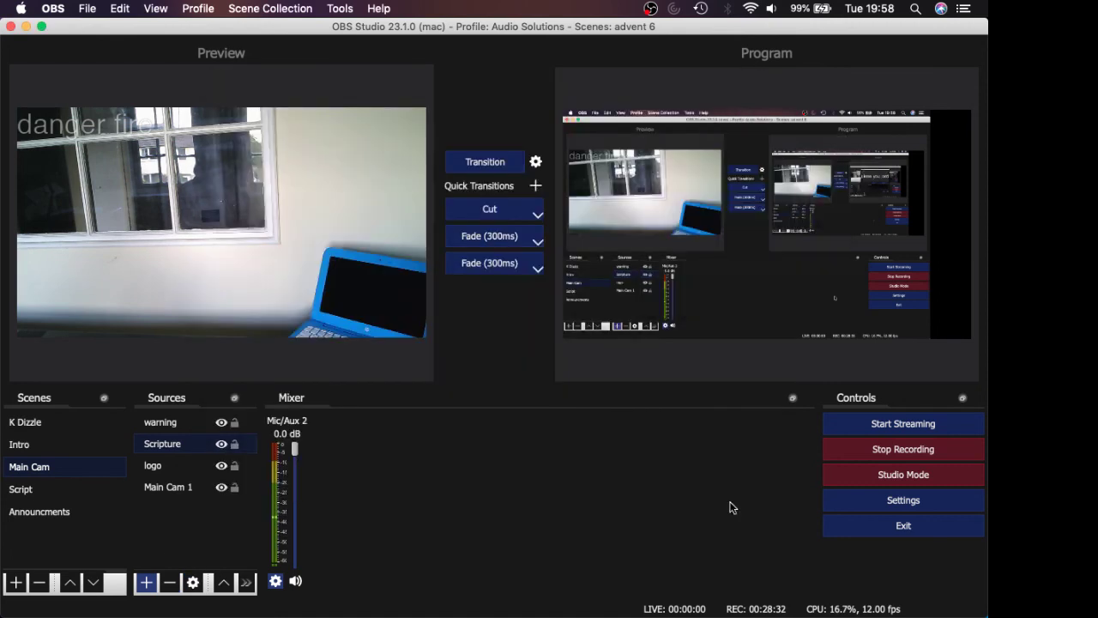
Step: Look for the Scripture text by selecting Main Cam sources in turn, and test the scene in the program output and back
click(300, 308)
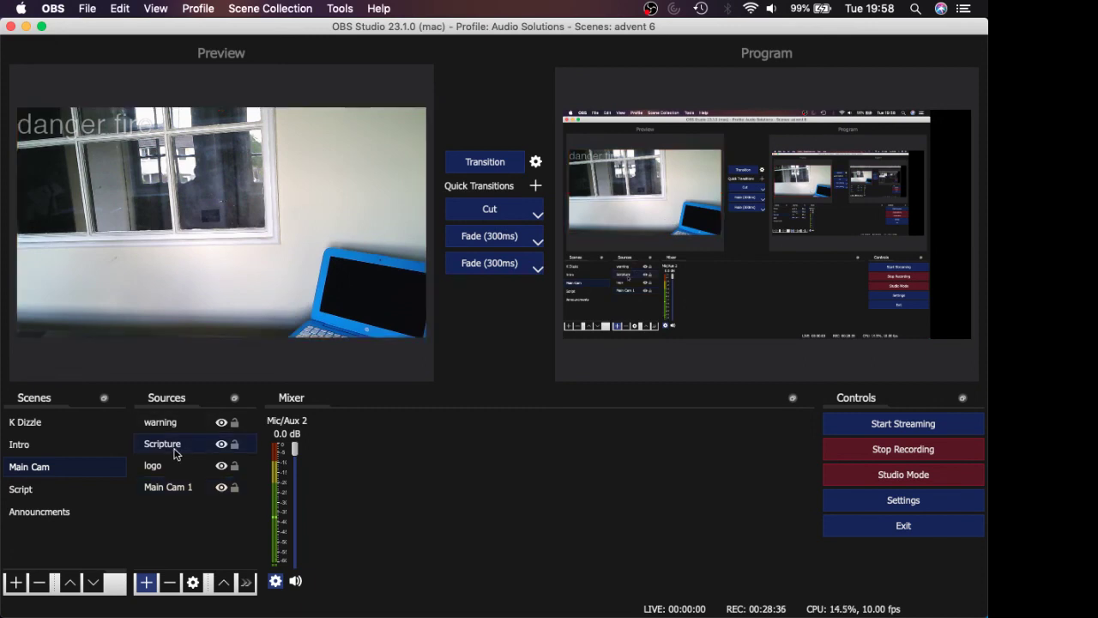
click(172, 323)
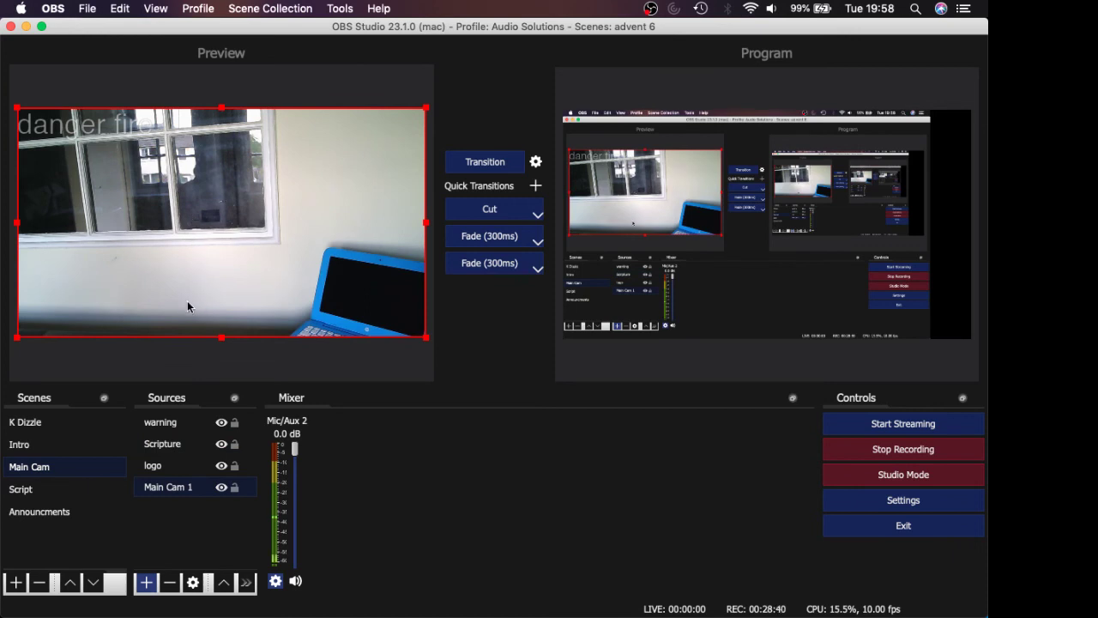
click(187, 461)
click(187, 443)
click(170, 465)
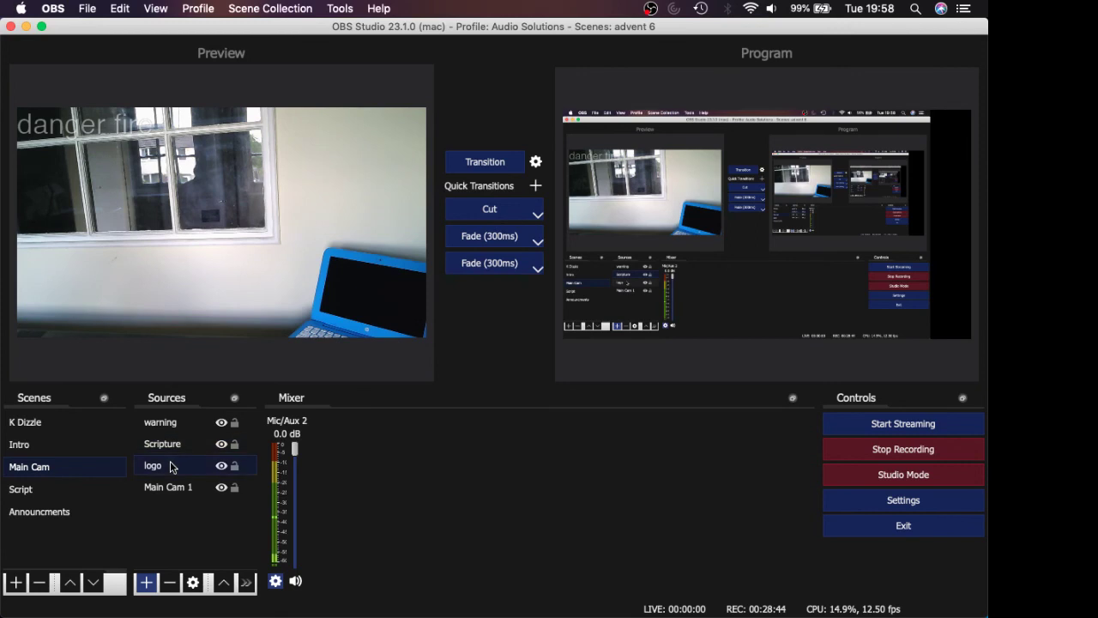
click(184, 442)
click(484, 163)
click(485, 162)
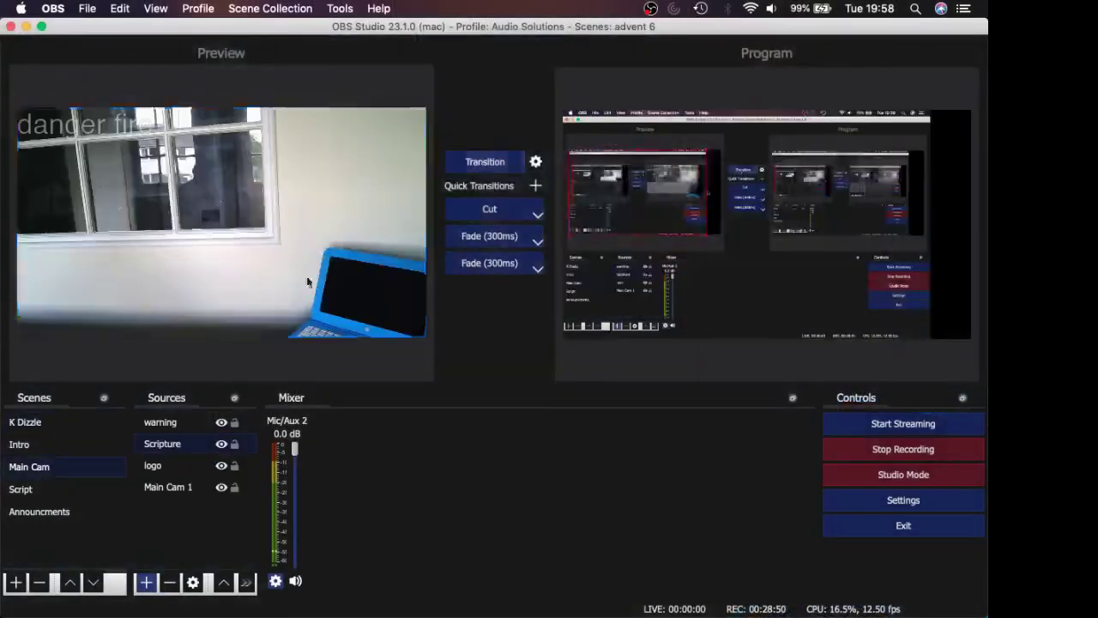
Step: Reopen the Scripture source's properties to recheck its text, and close them
click(181, 446)
click(193, 583)
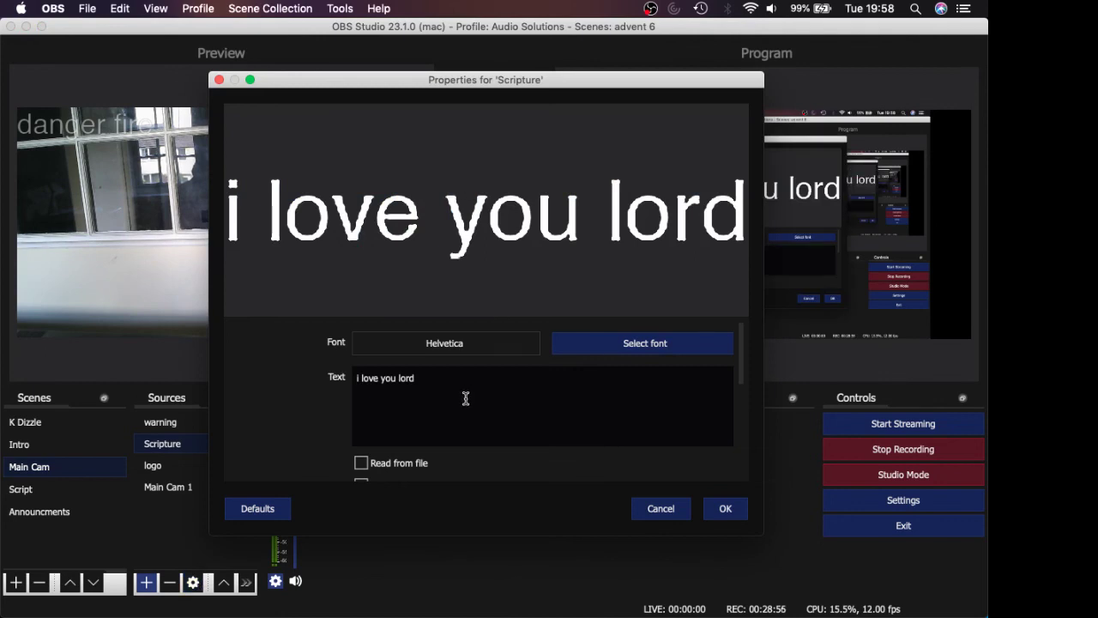
click(718, 506)
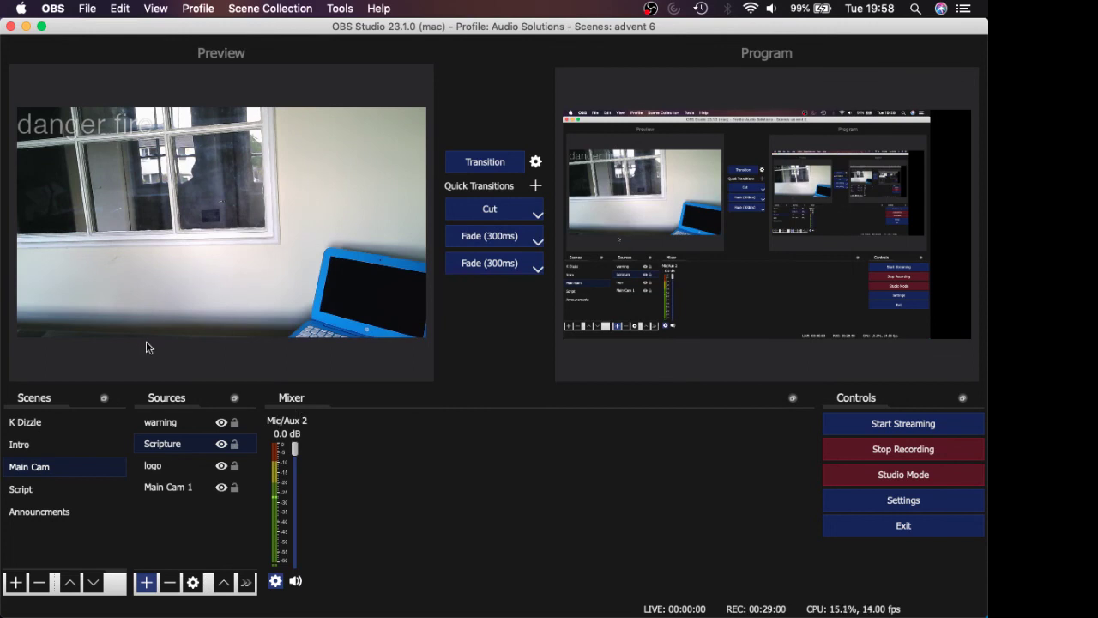
Step: Try to pick out and resize the Scripture text directly in the preview picture, and reselect the Scripture source
click(147, 314)
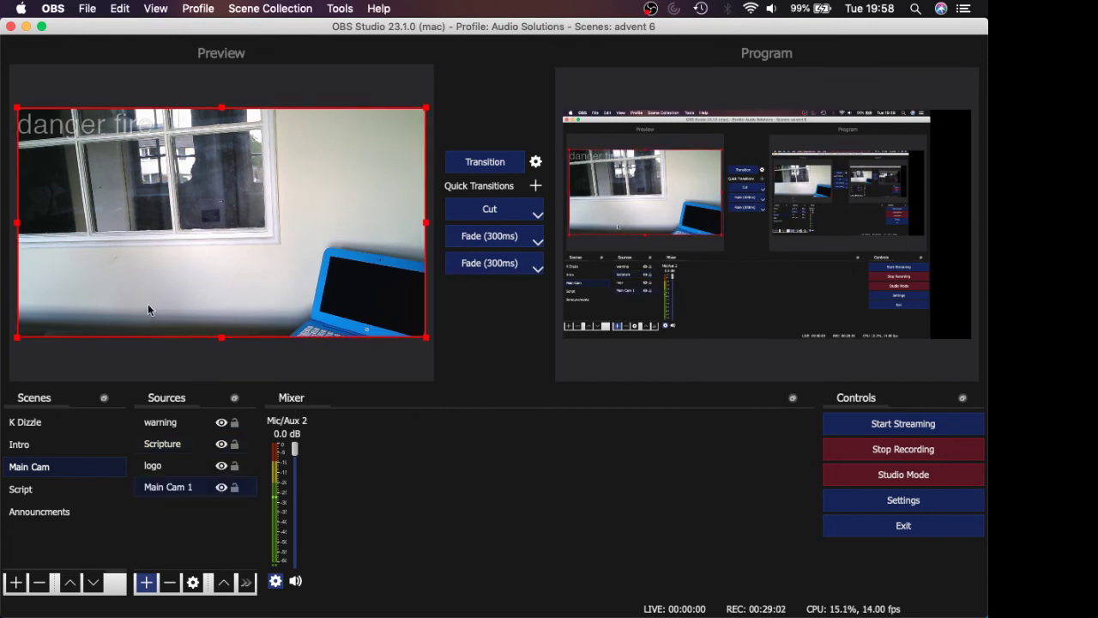
click(128, 115)
click(174, 352)
click(178, 306)
drag(422, 340, 425, 313)
click(189, 441)
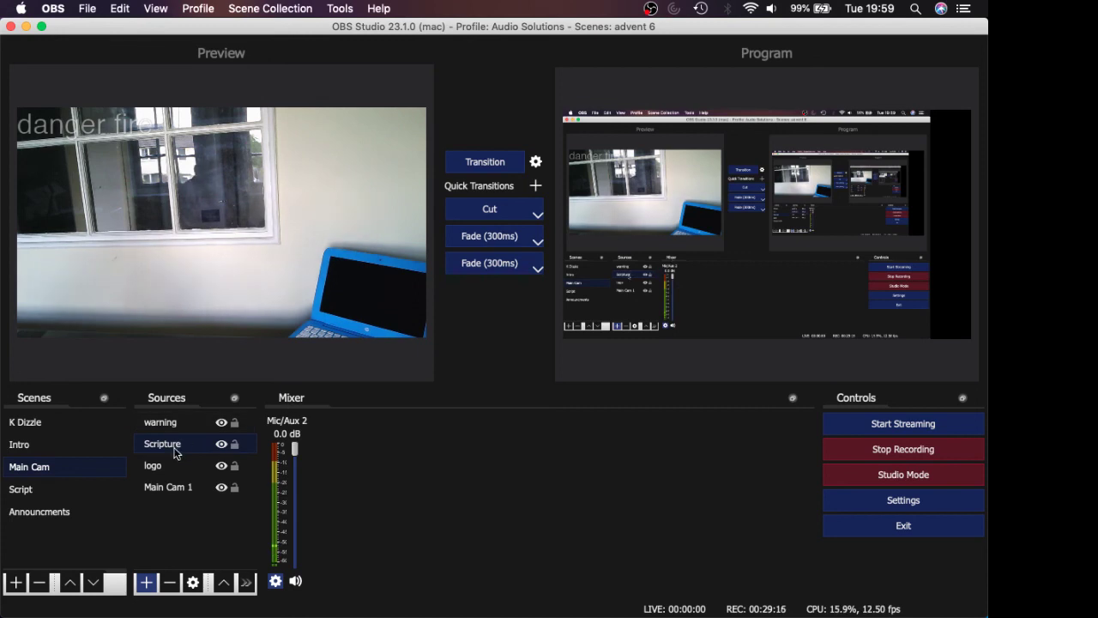
Step: Inspect the filters of the Main Cam 1 source and close them
click(167, 319)
right_click(168, 320)
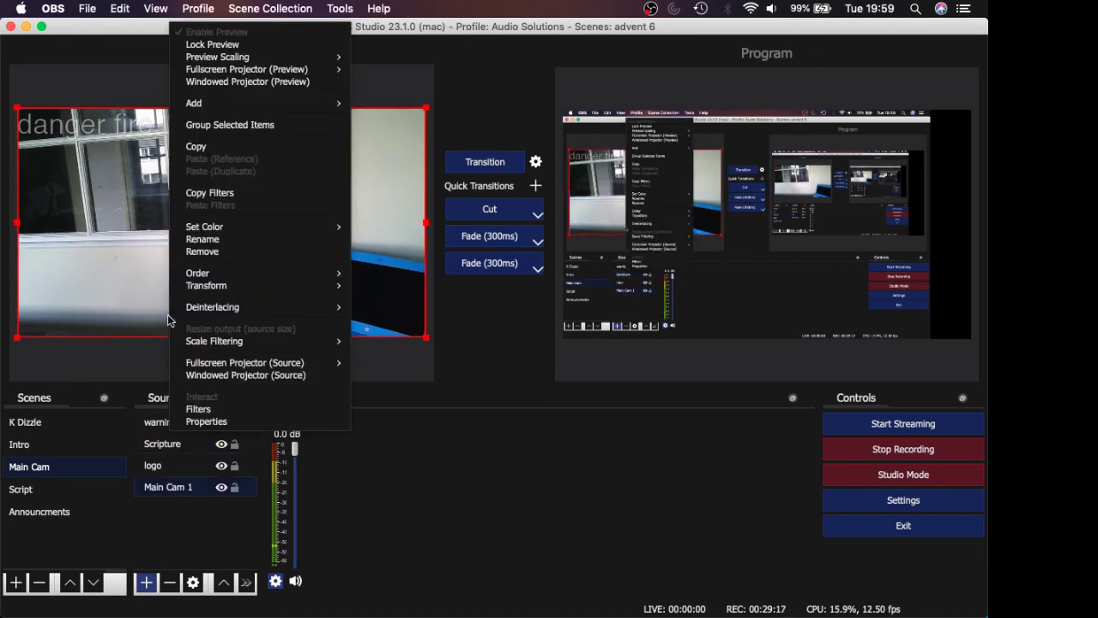
click(210, 409)
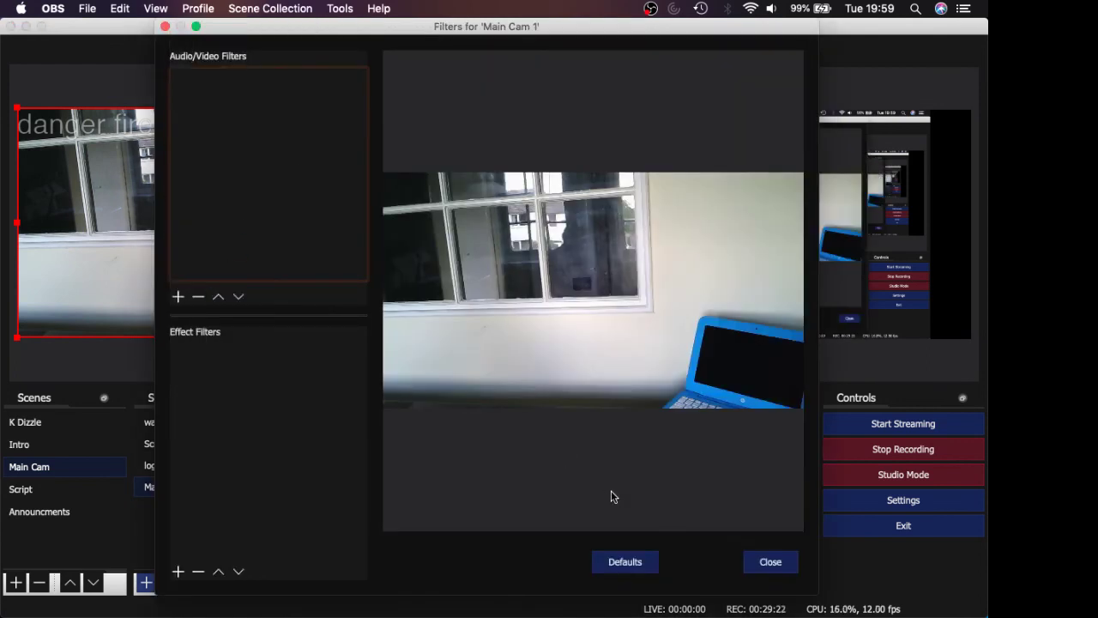
click(748, 566)
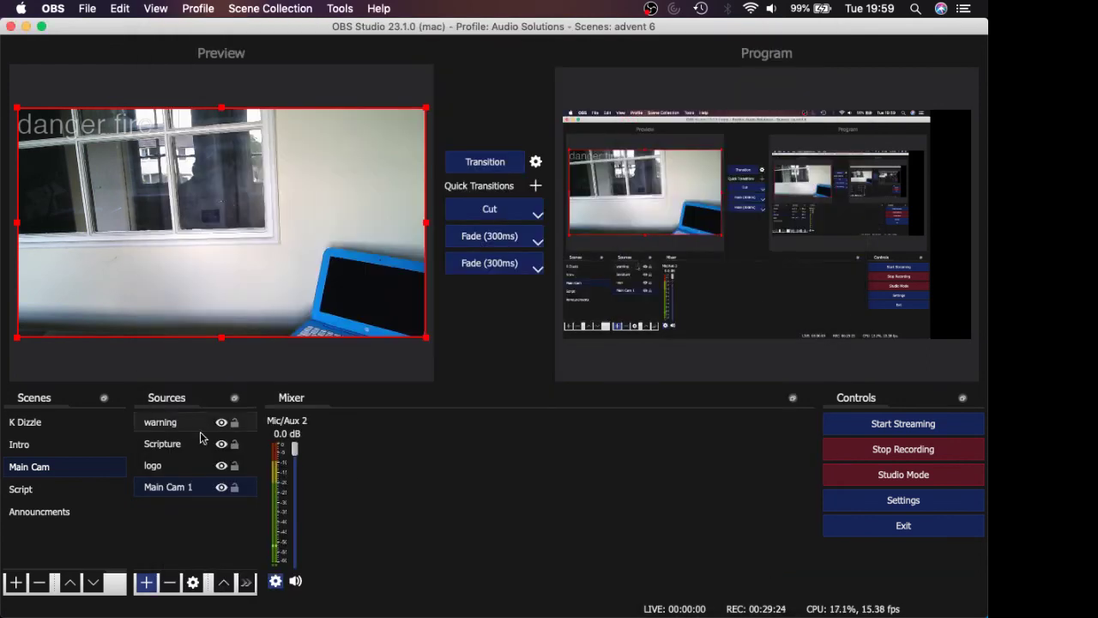
Step: Select the "danger fire" warning text in the preview and review the commands offered for it without applying any
click(196, 450)
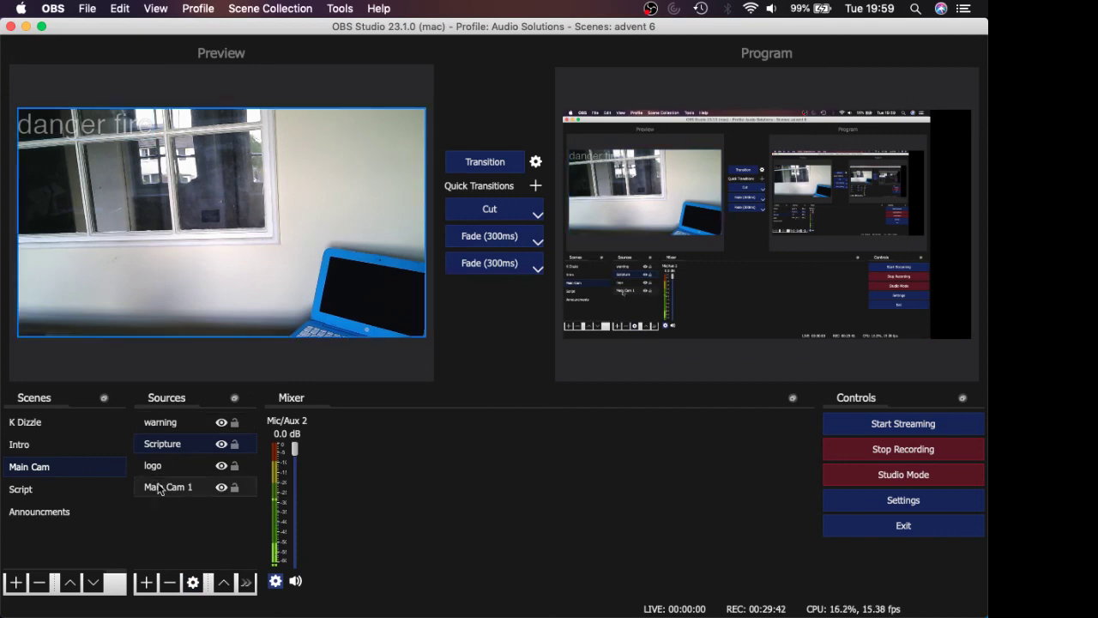
click(109, 127)
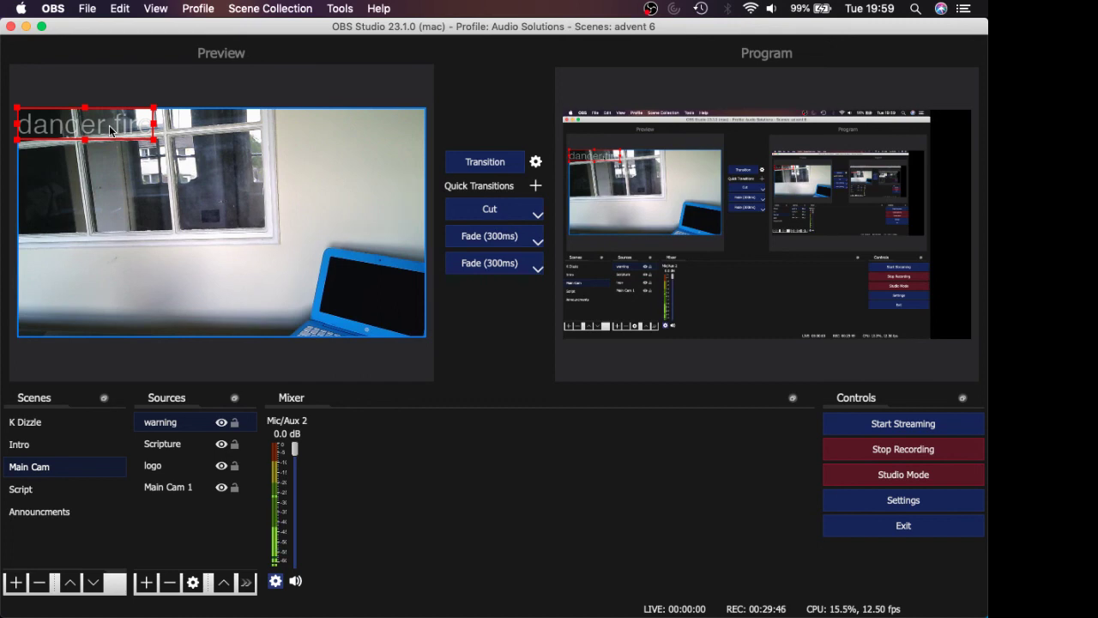
right_click(110, 130)
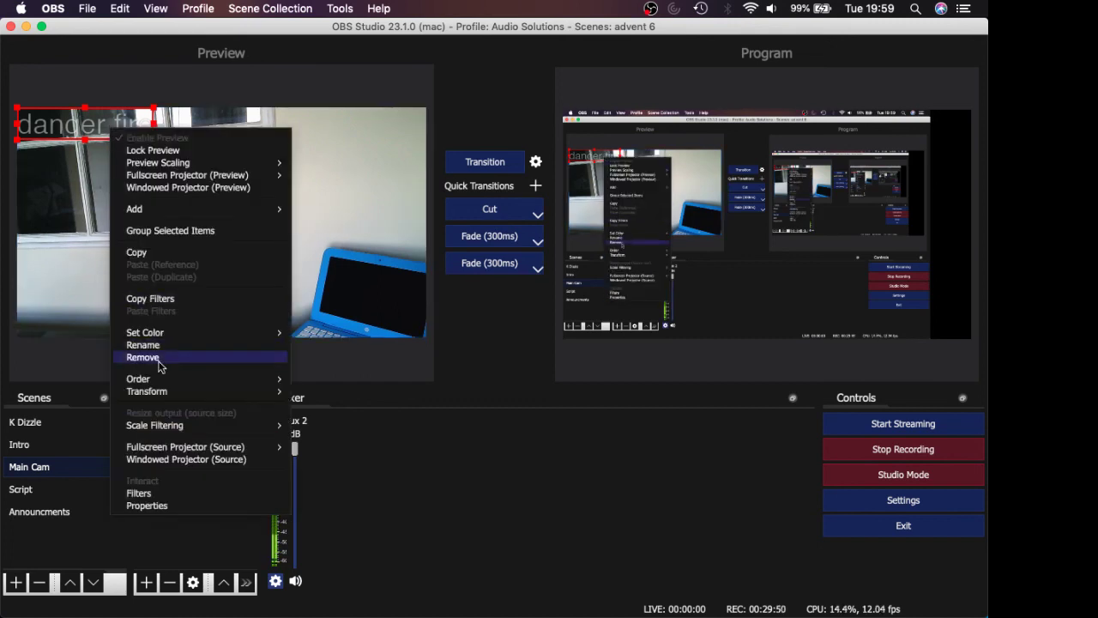
mouse_move(148, 215)
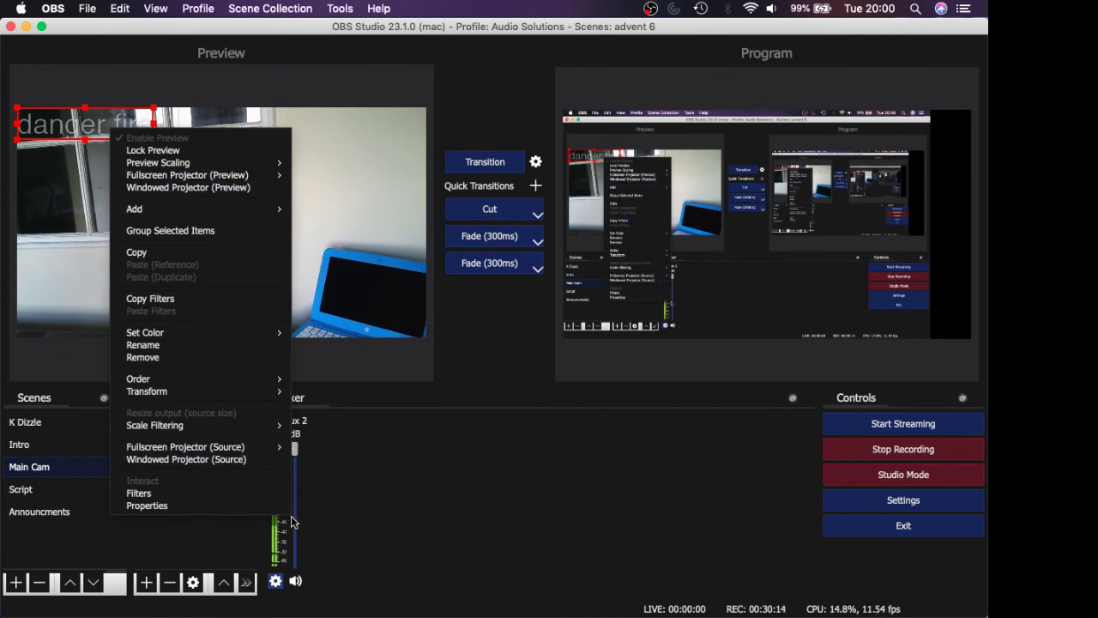
click(344, 530)
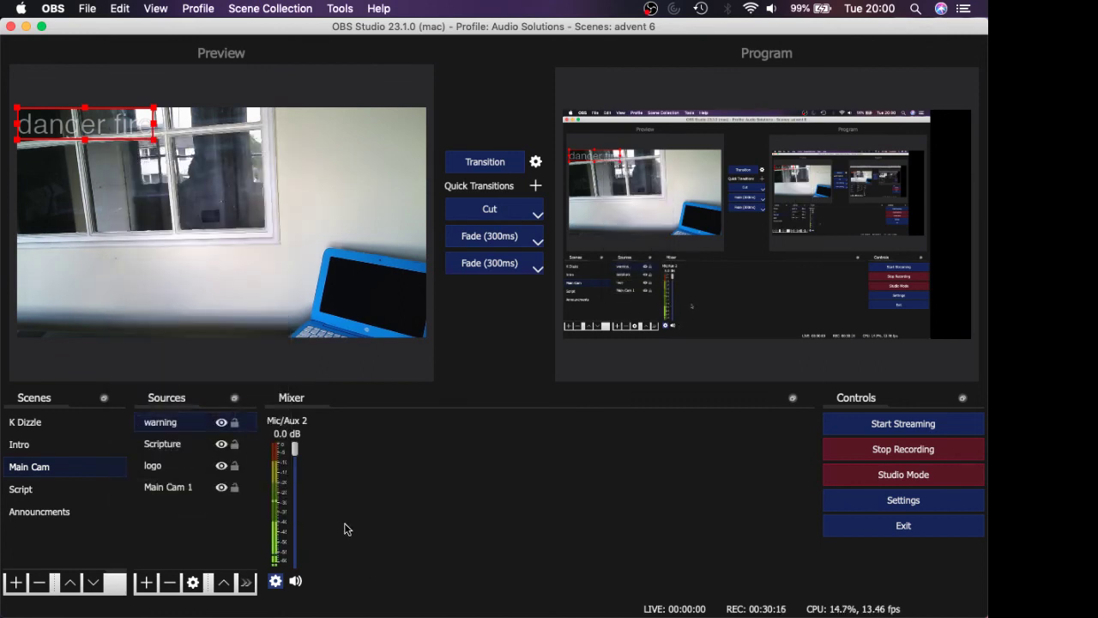